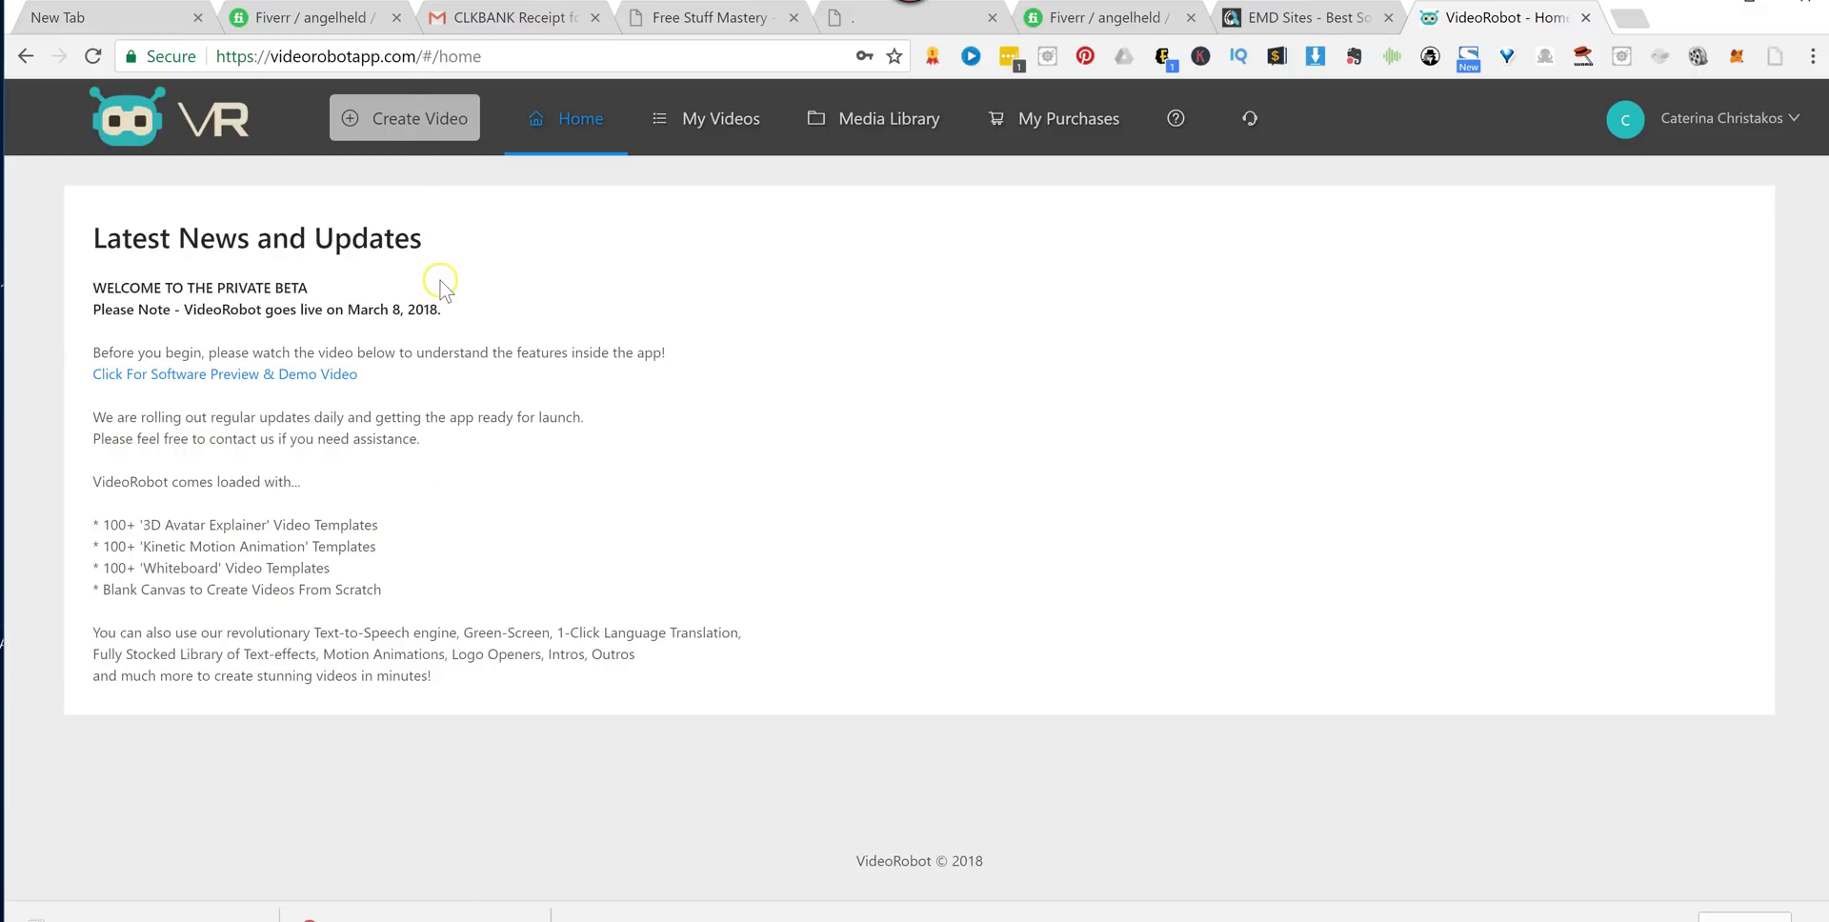
Begin a new video to reach Step 1's 3D Avatar, Kinetic, Whiteboard and Blank Canvas options.
left_click(398, 116)
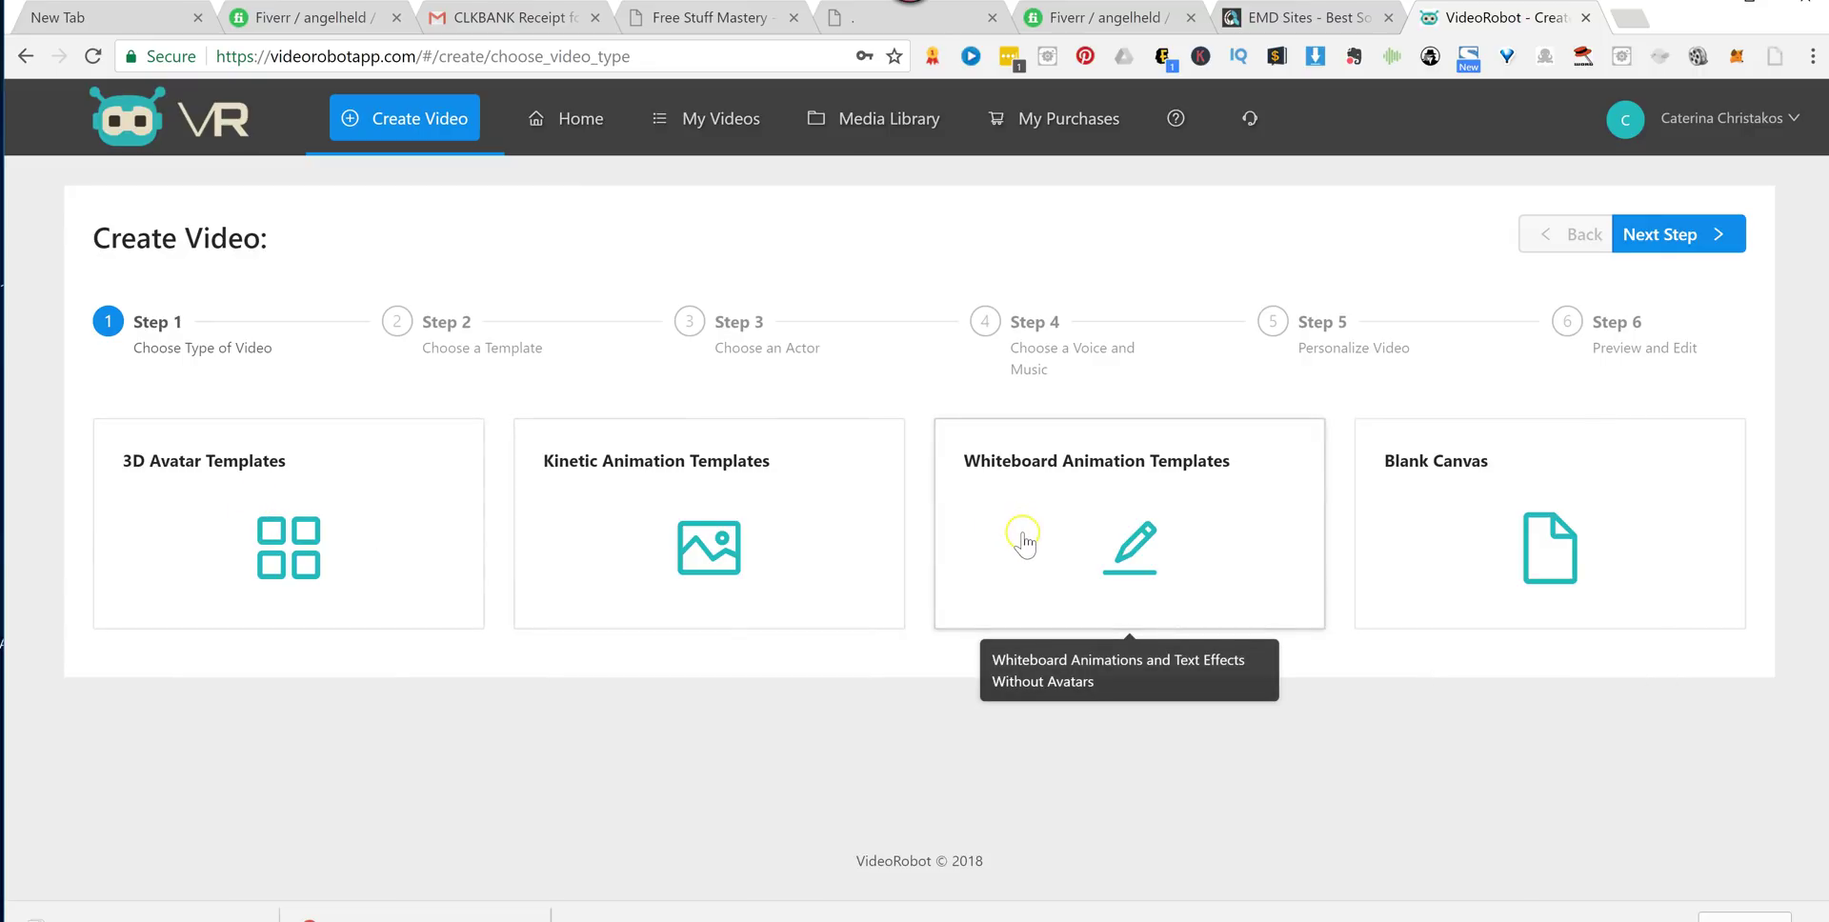
Choose 3D Avatar Templates as the video type and continue to the template list.
left_click(287, 539)
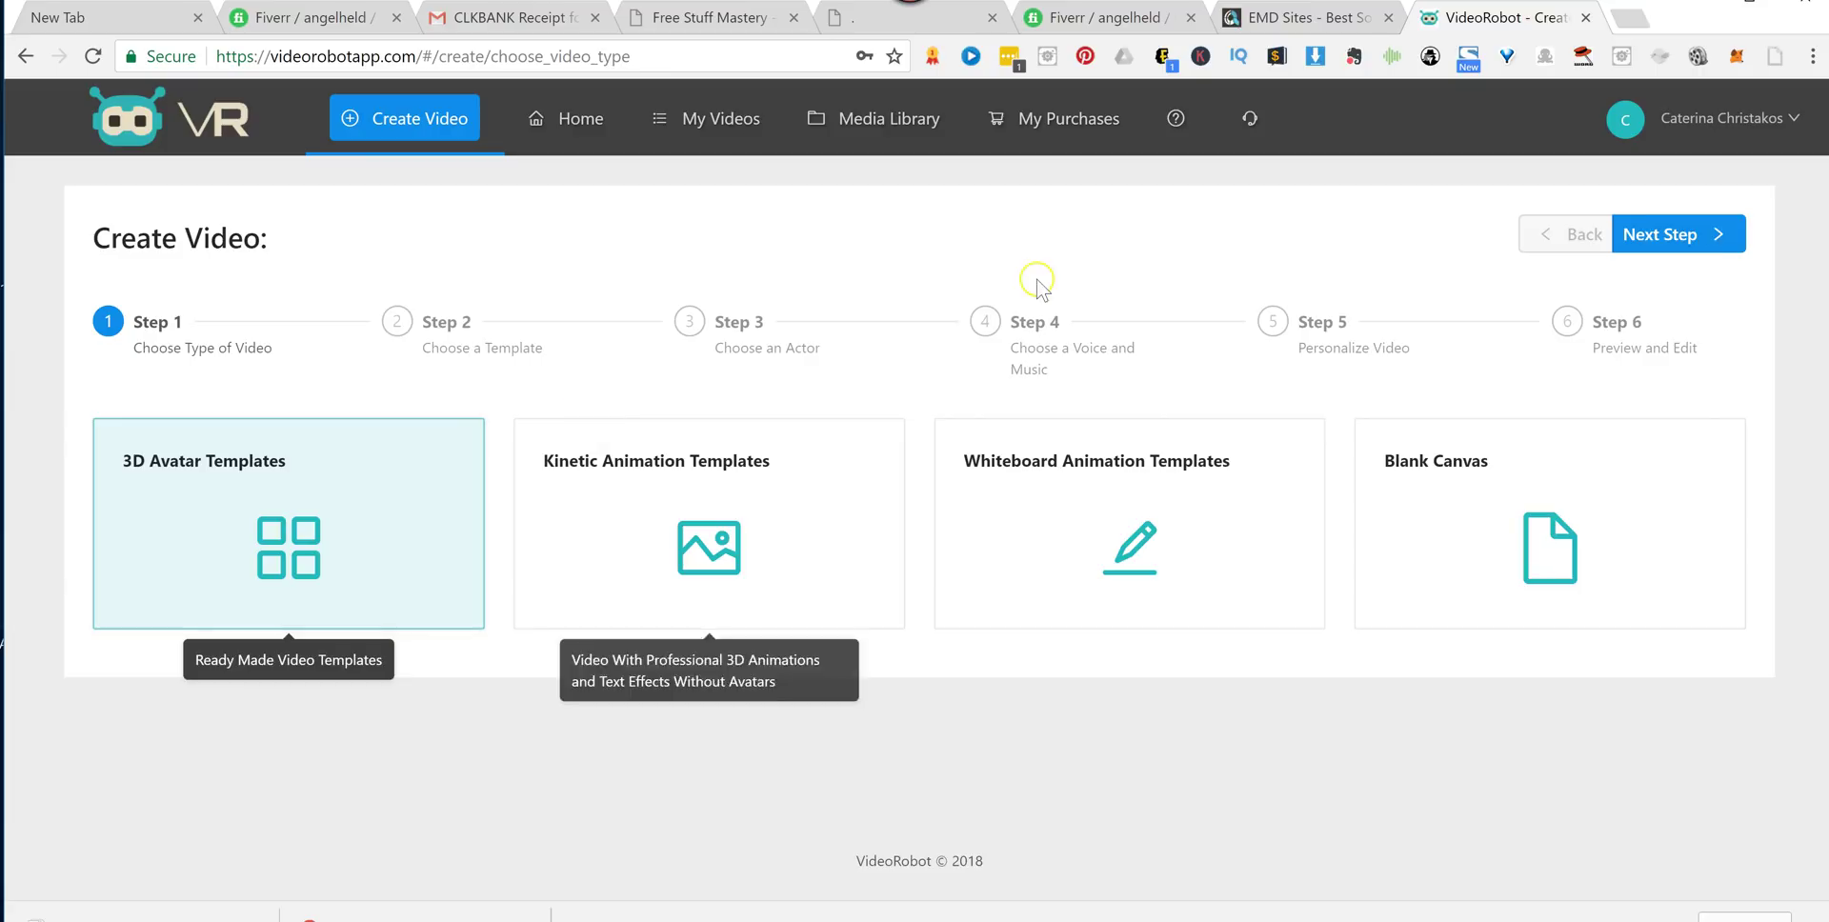
left_click(1710, 240)
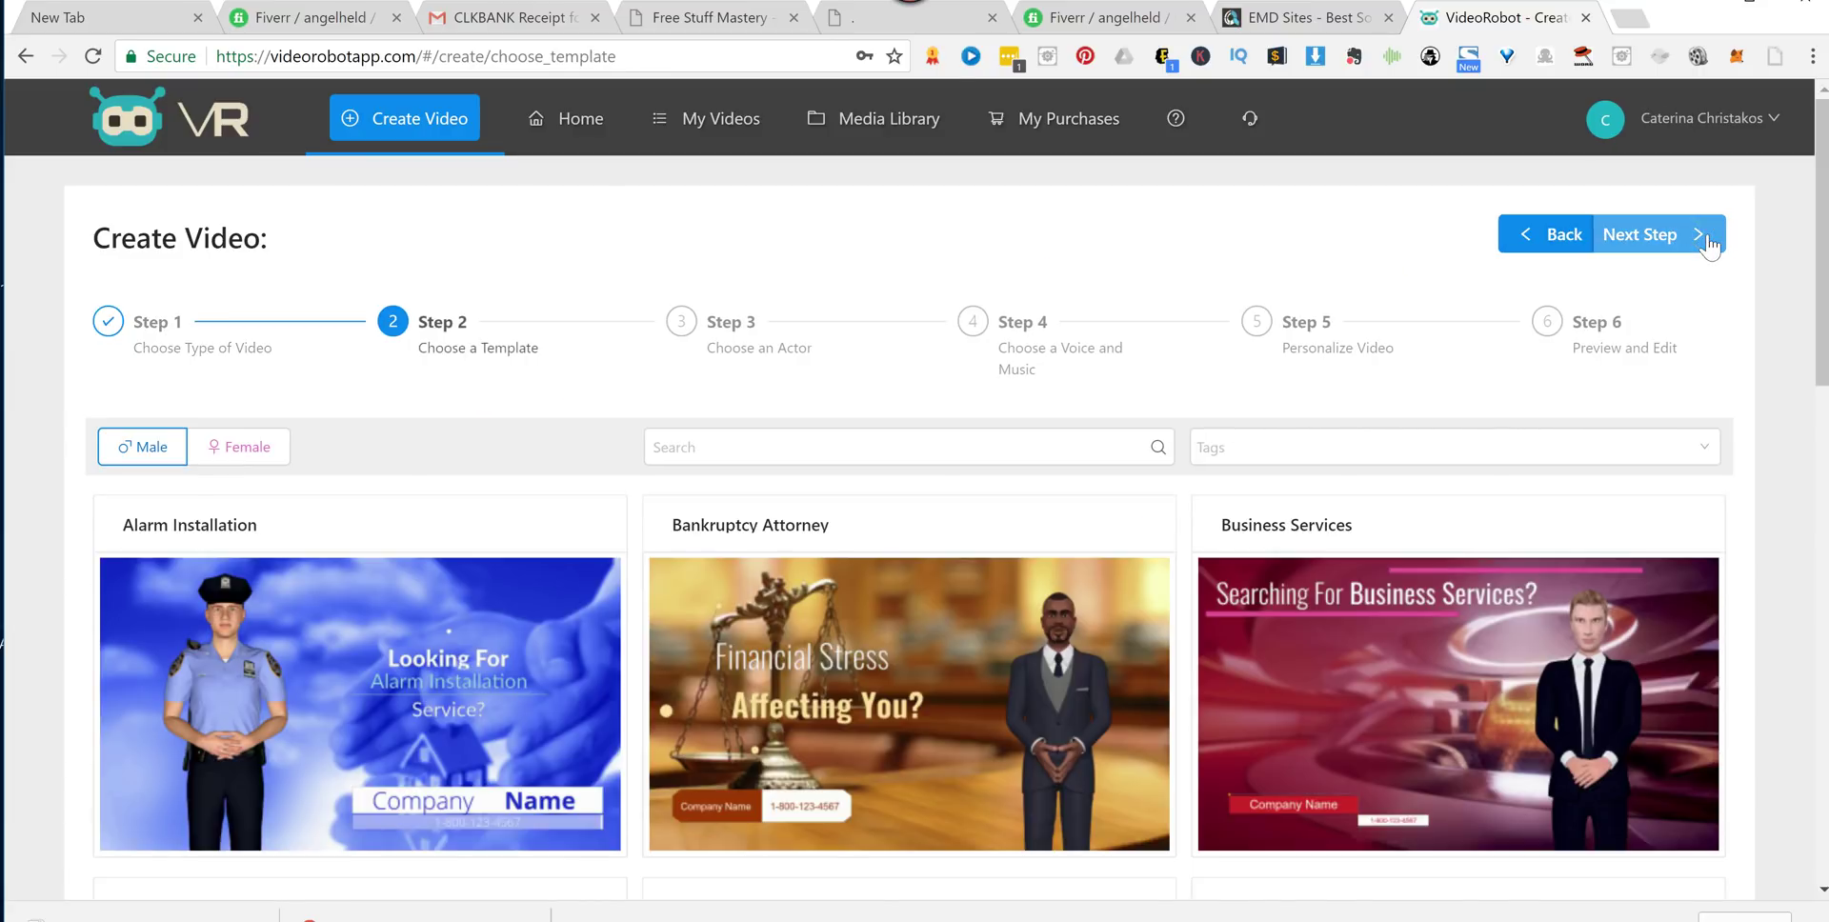
left_click_drag(1821, 257, 1822, 786)
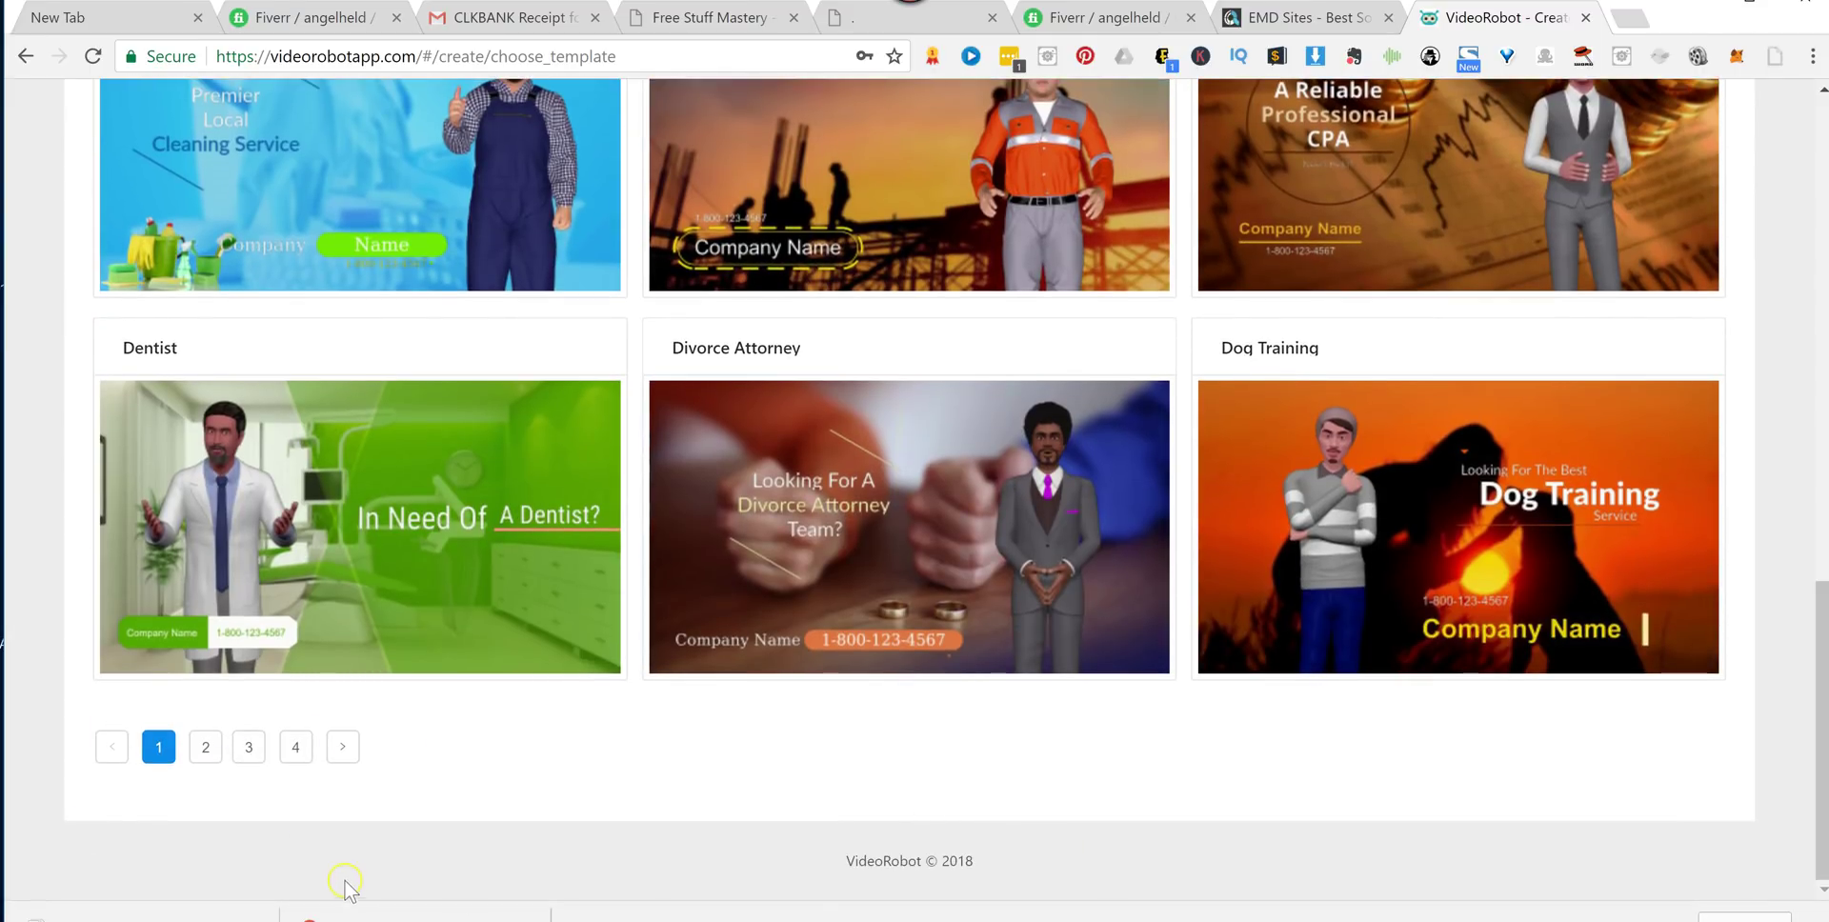
On template page 2, filter to female actors and select the Event Planner template.
left_click(204, 749)
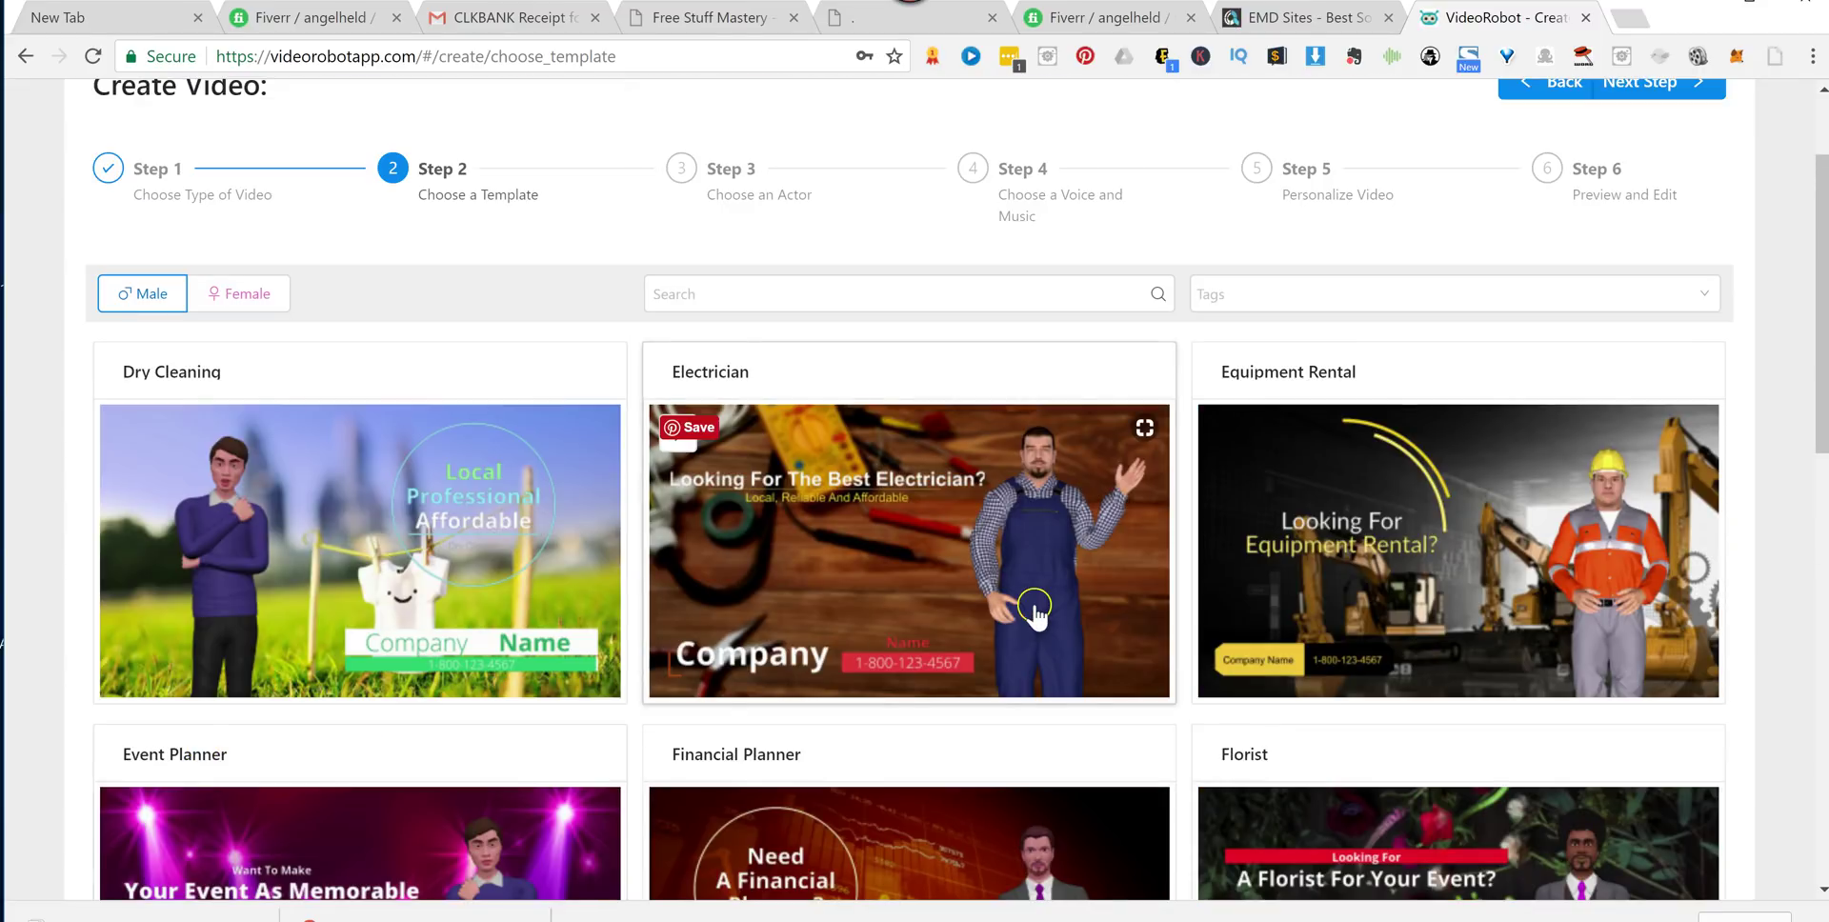
left_click_drag(1819, 297, 1793, 155)
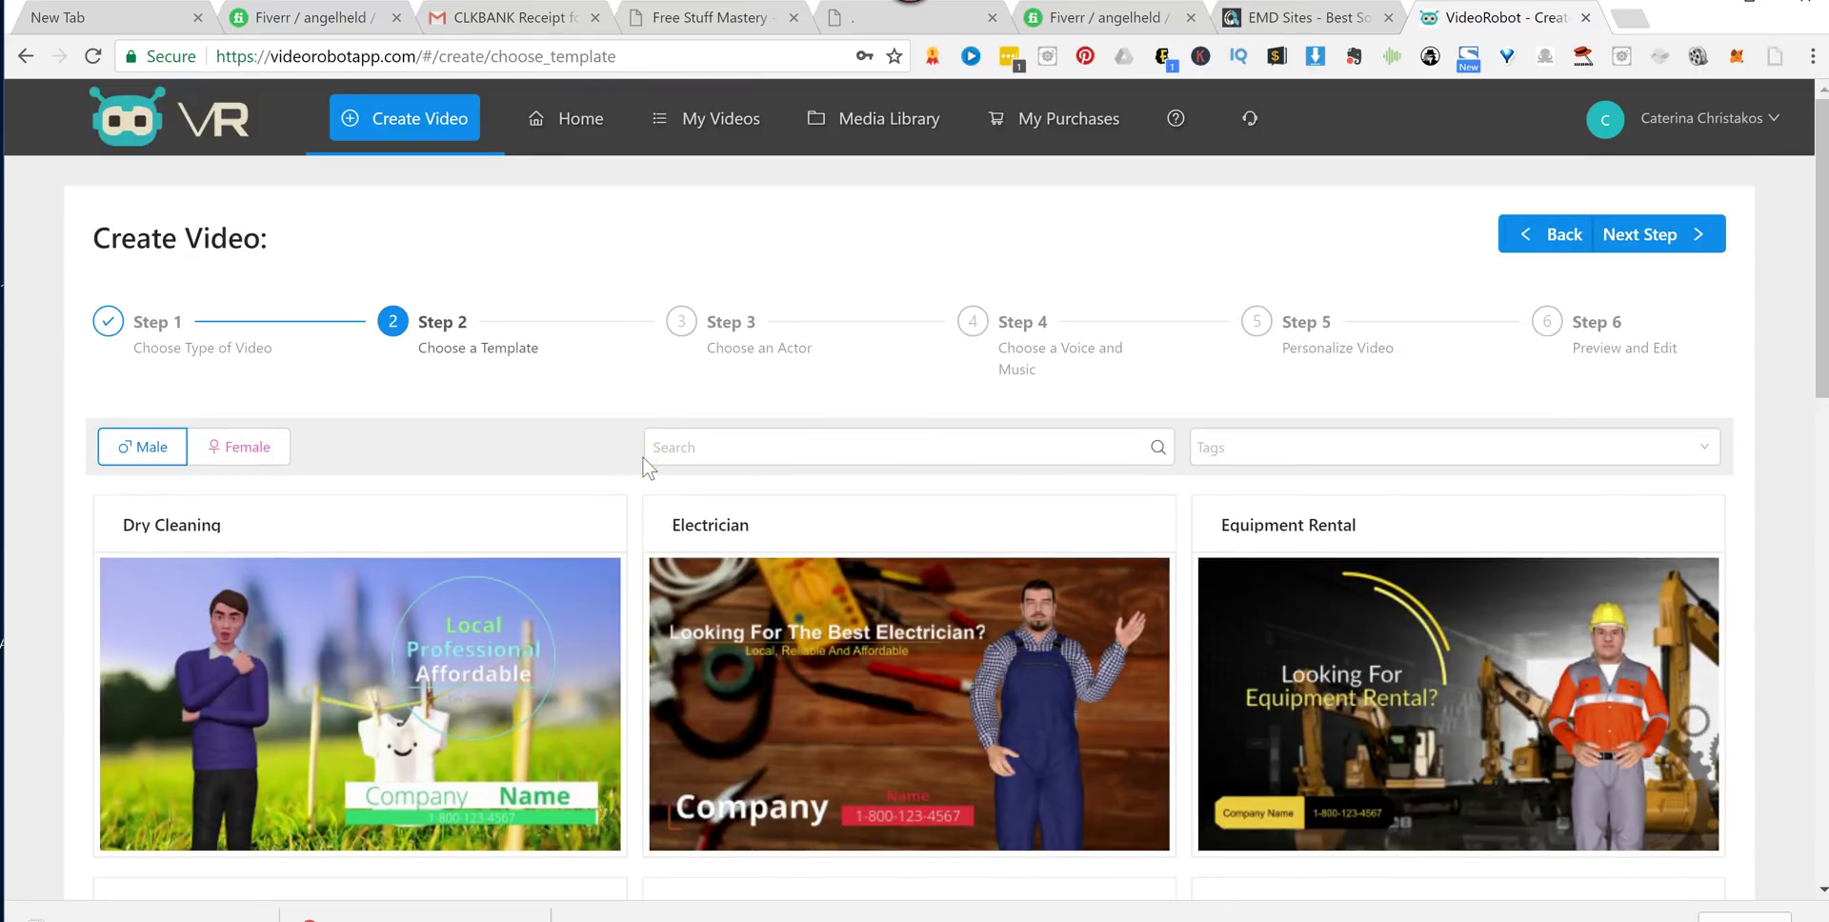
left_click(246, 448)
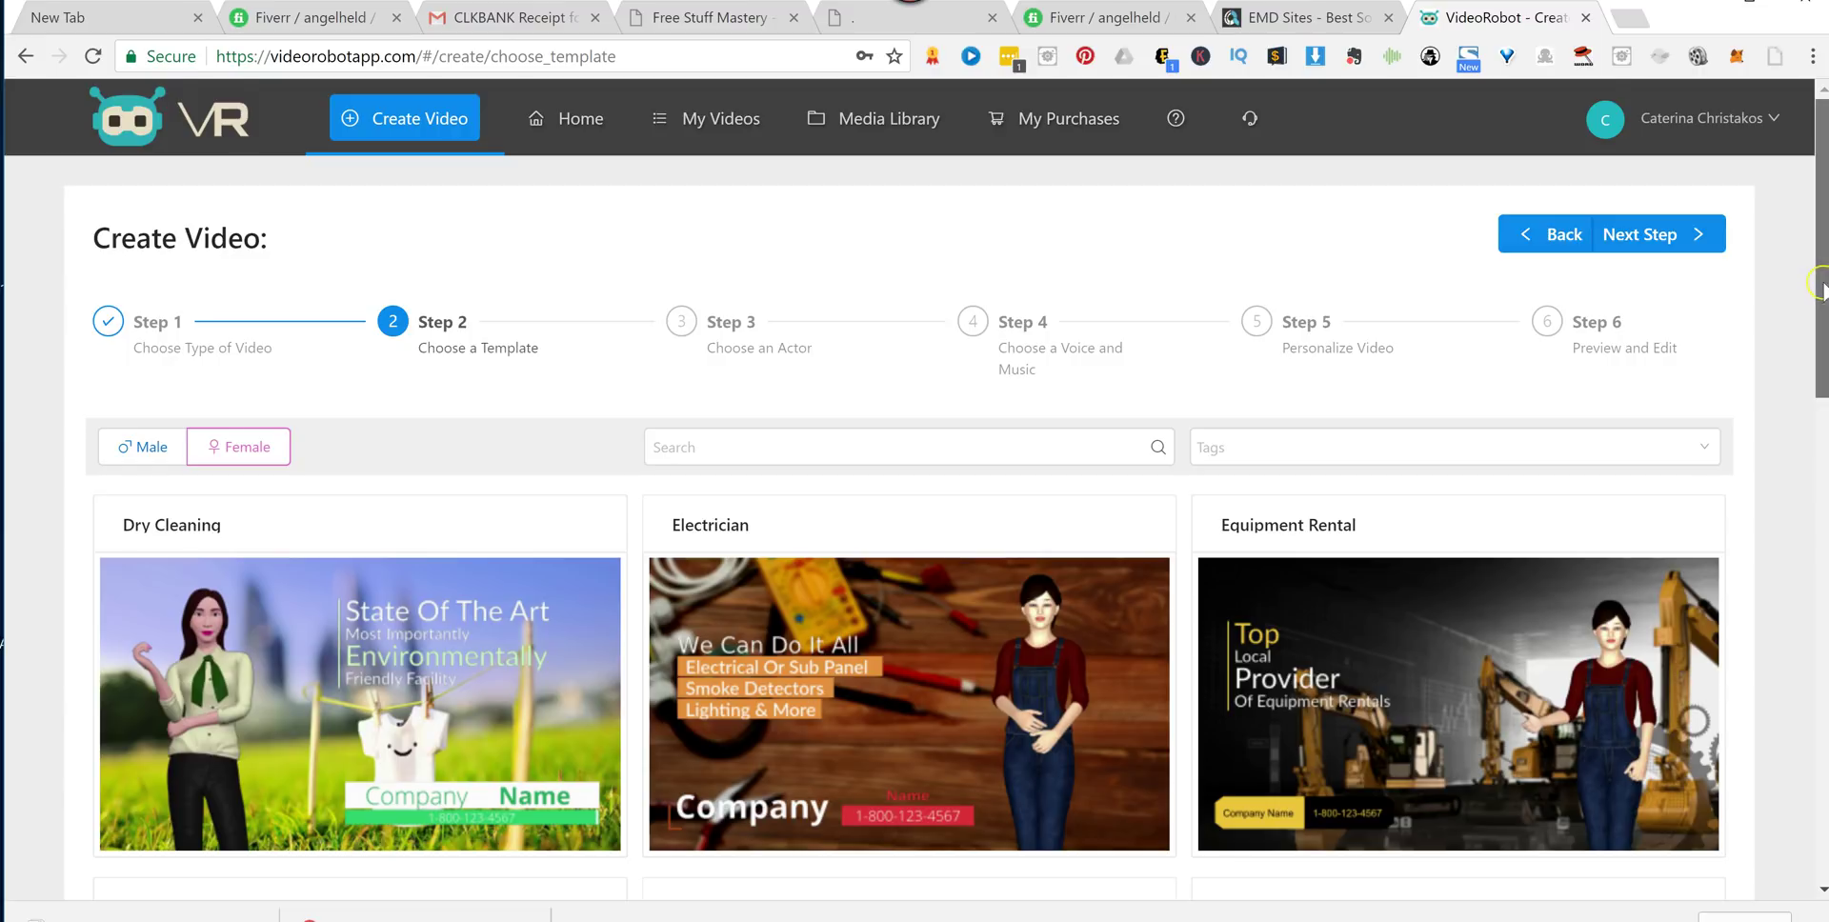
left_click_drag(1821, 290, 1821, 488)
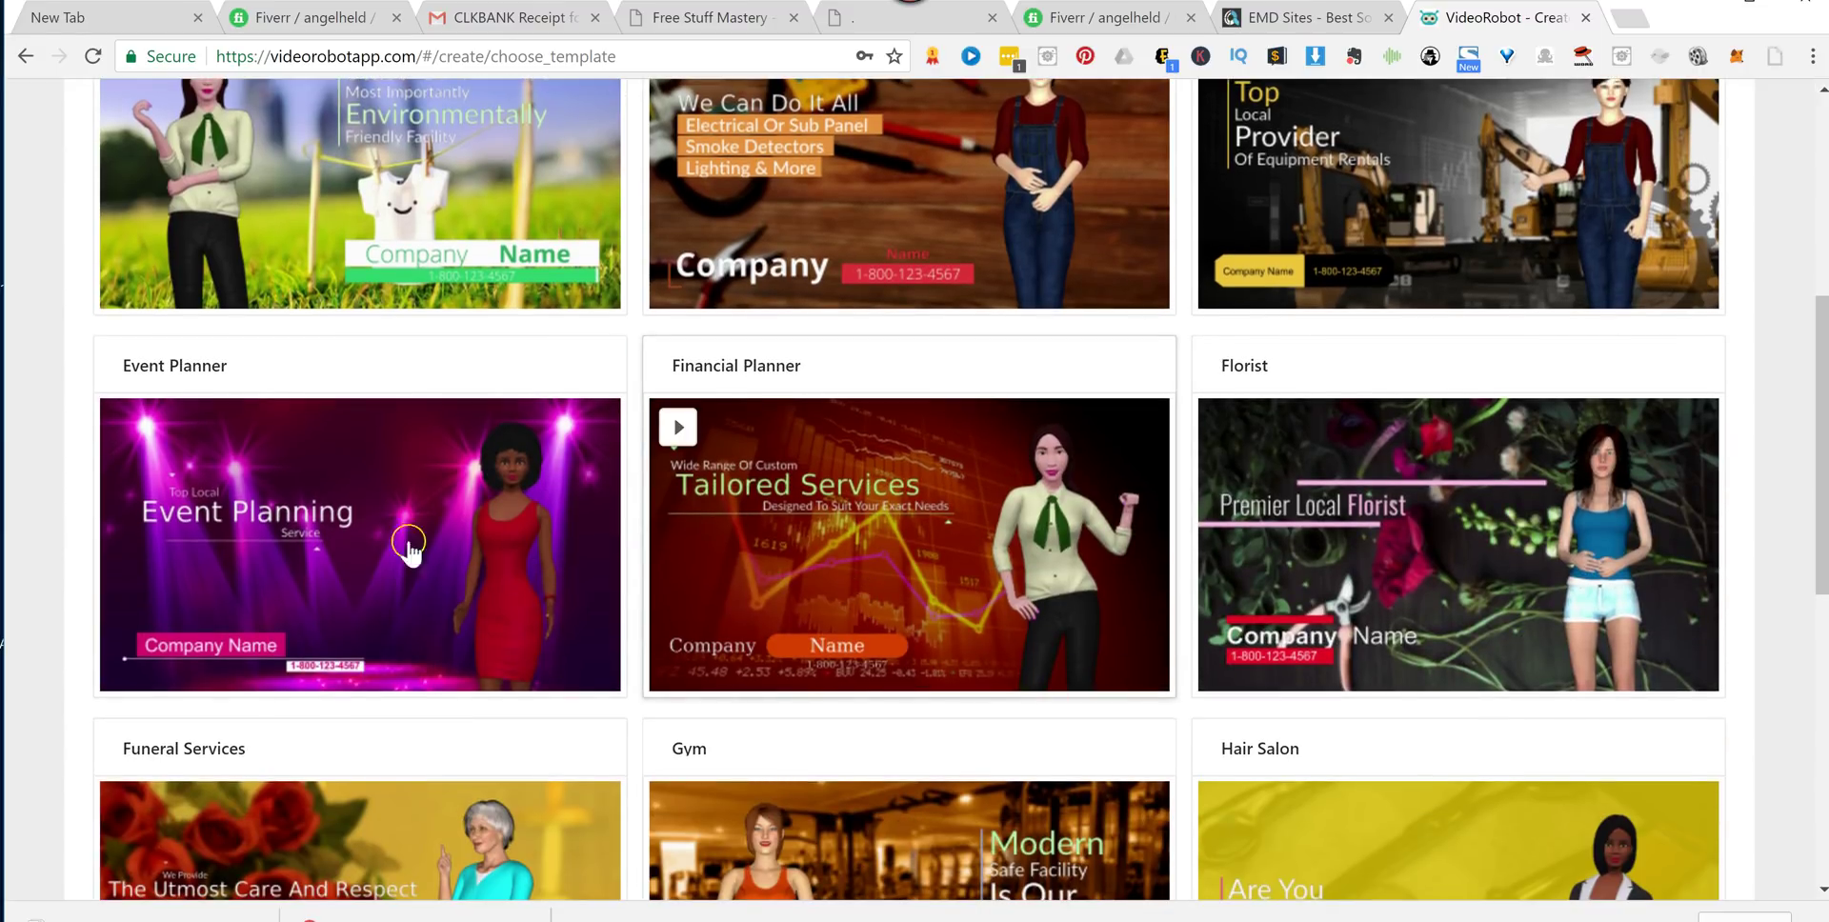
left_click(348, 549)
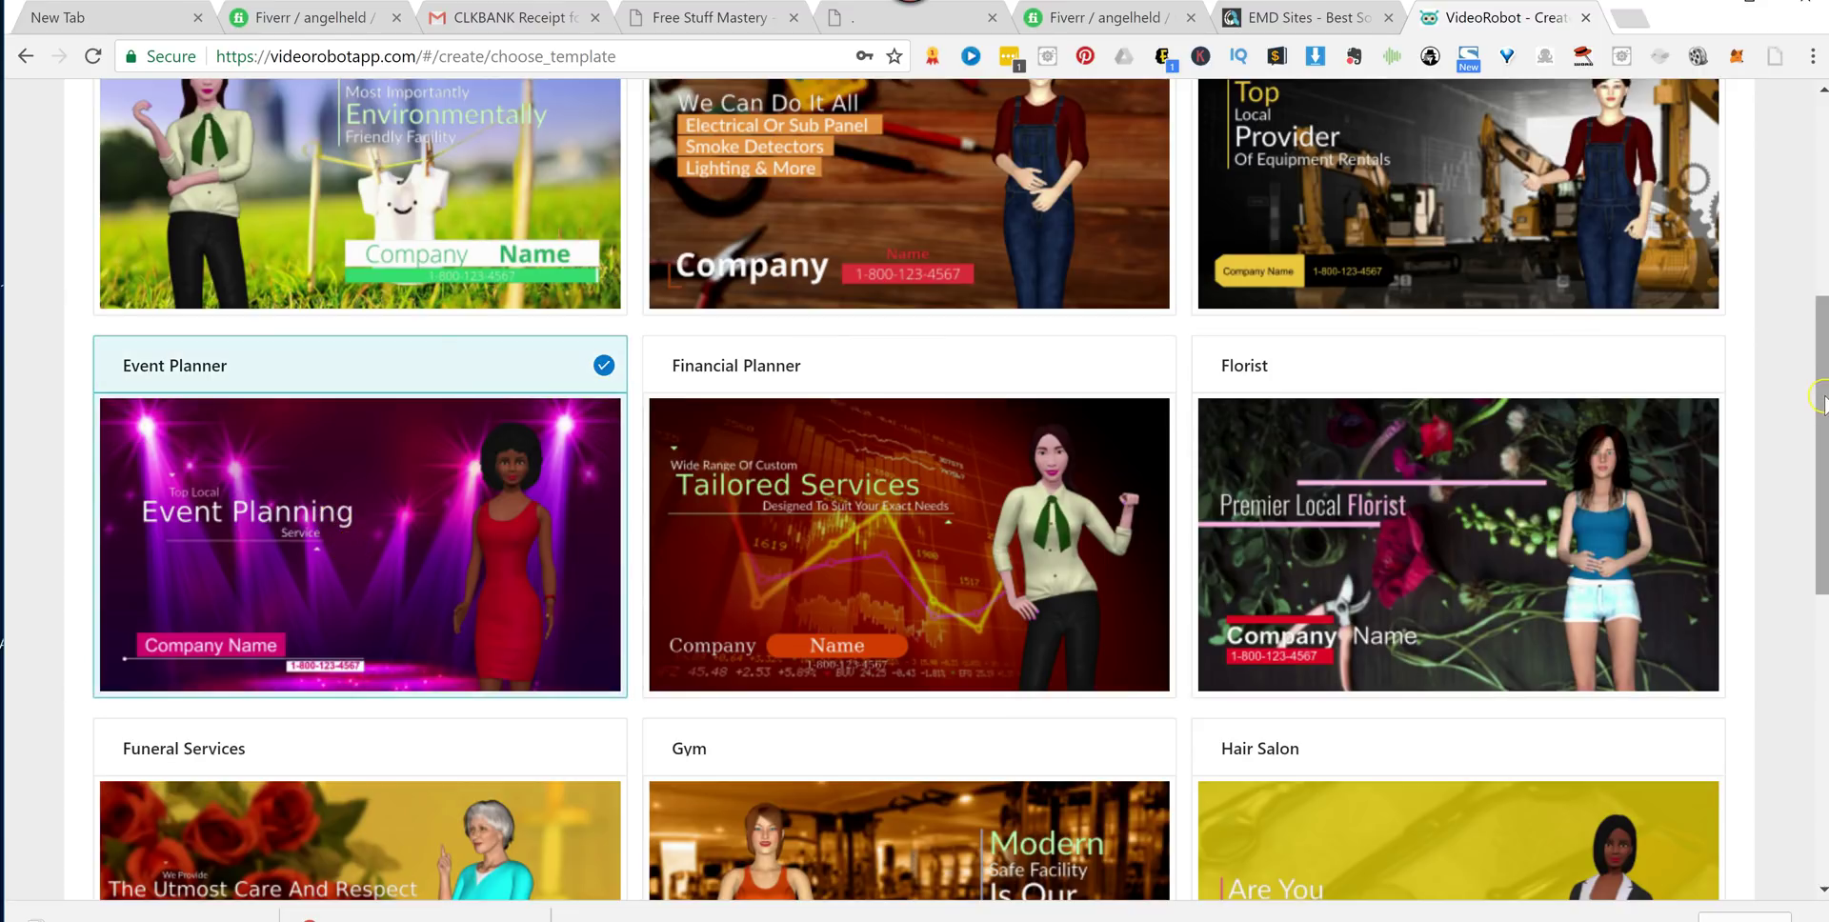
left_click_drag(1819, 398, 1795, 114)
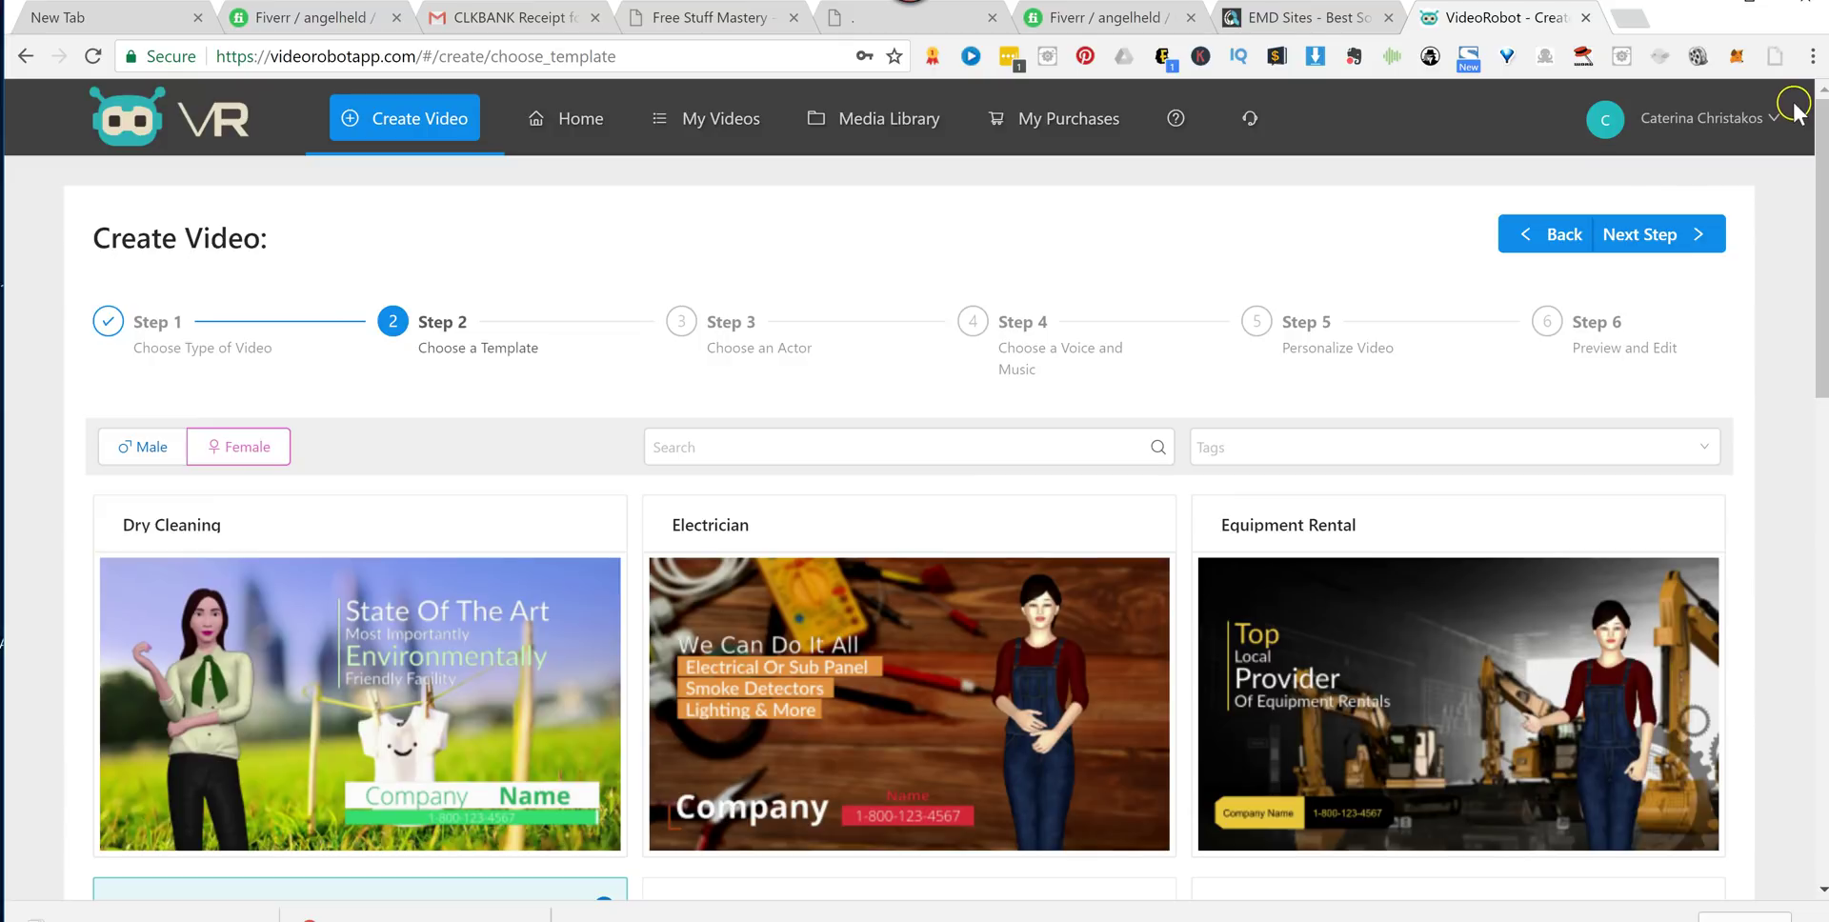
Pick Jenna, the middle actor card, and advance to the voice and music step.
left_click(1640, 234)
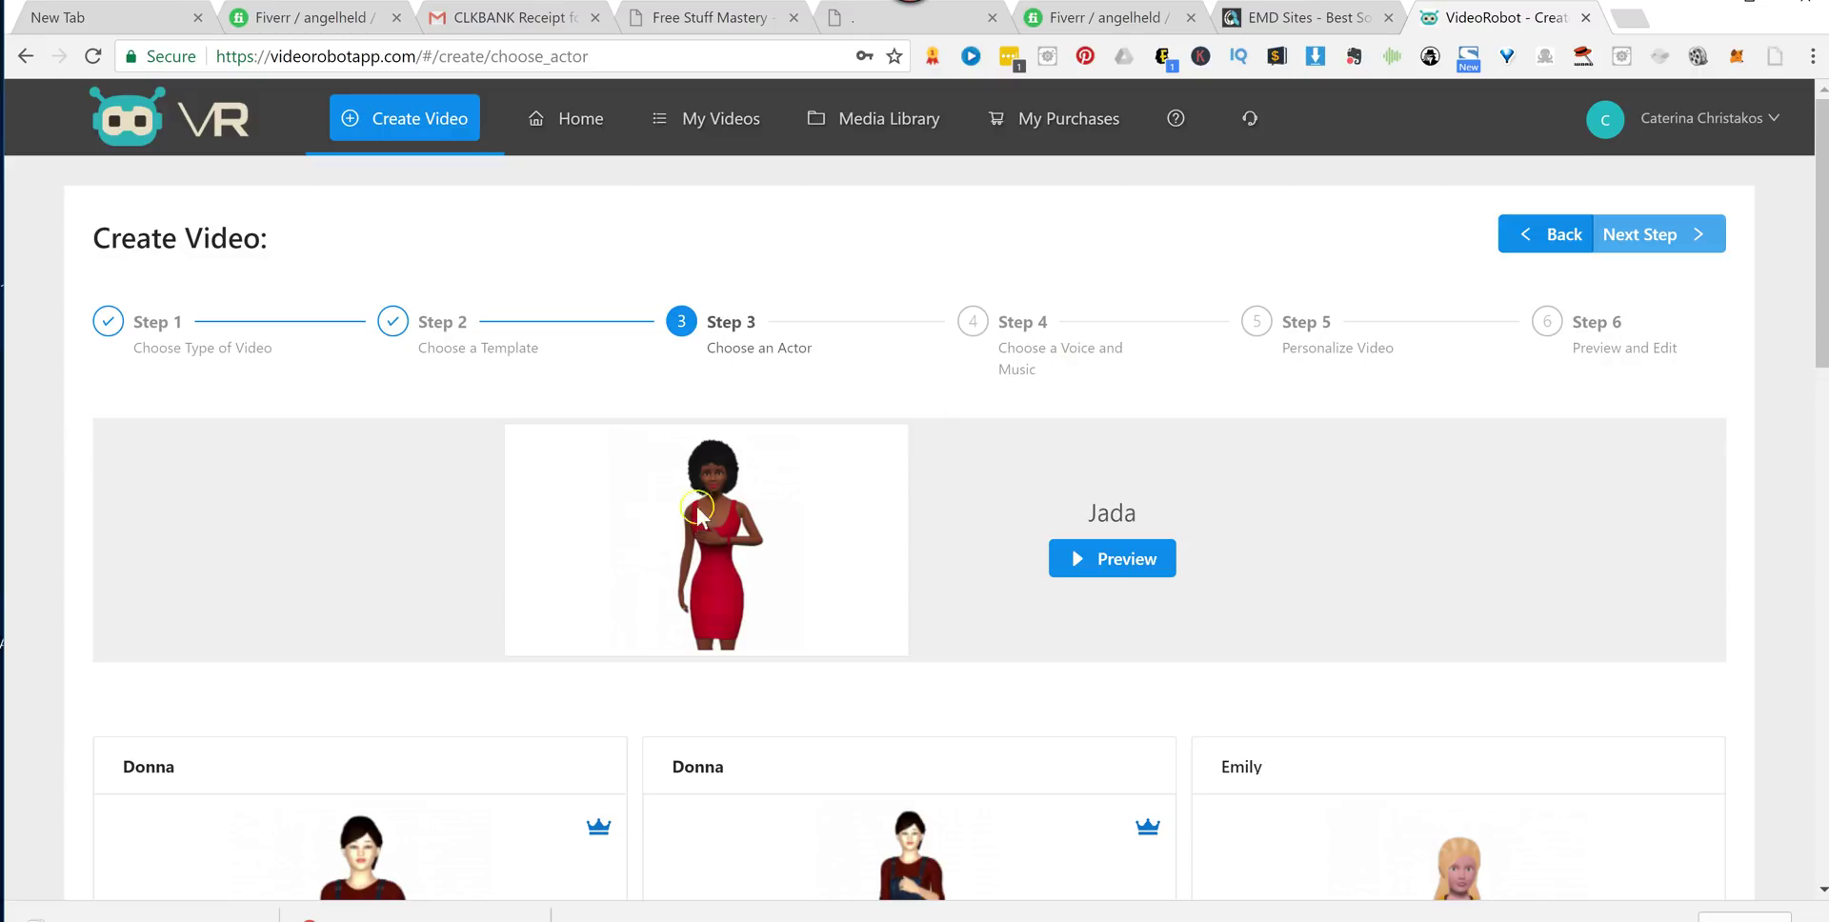
left_click_drag(1817, 286, 1821, 662)
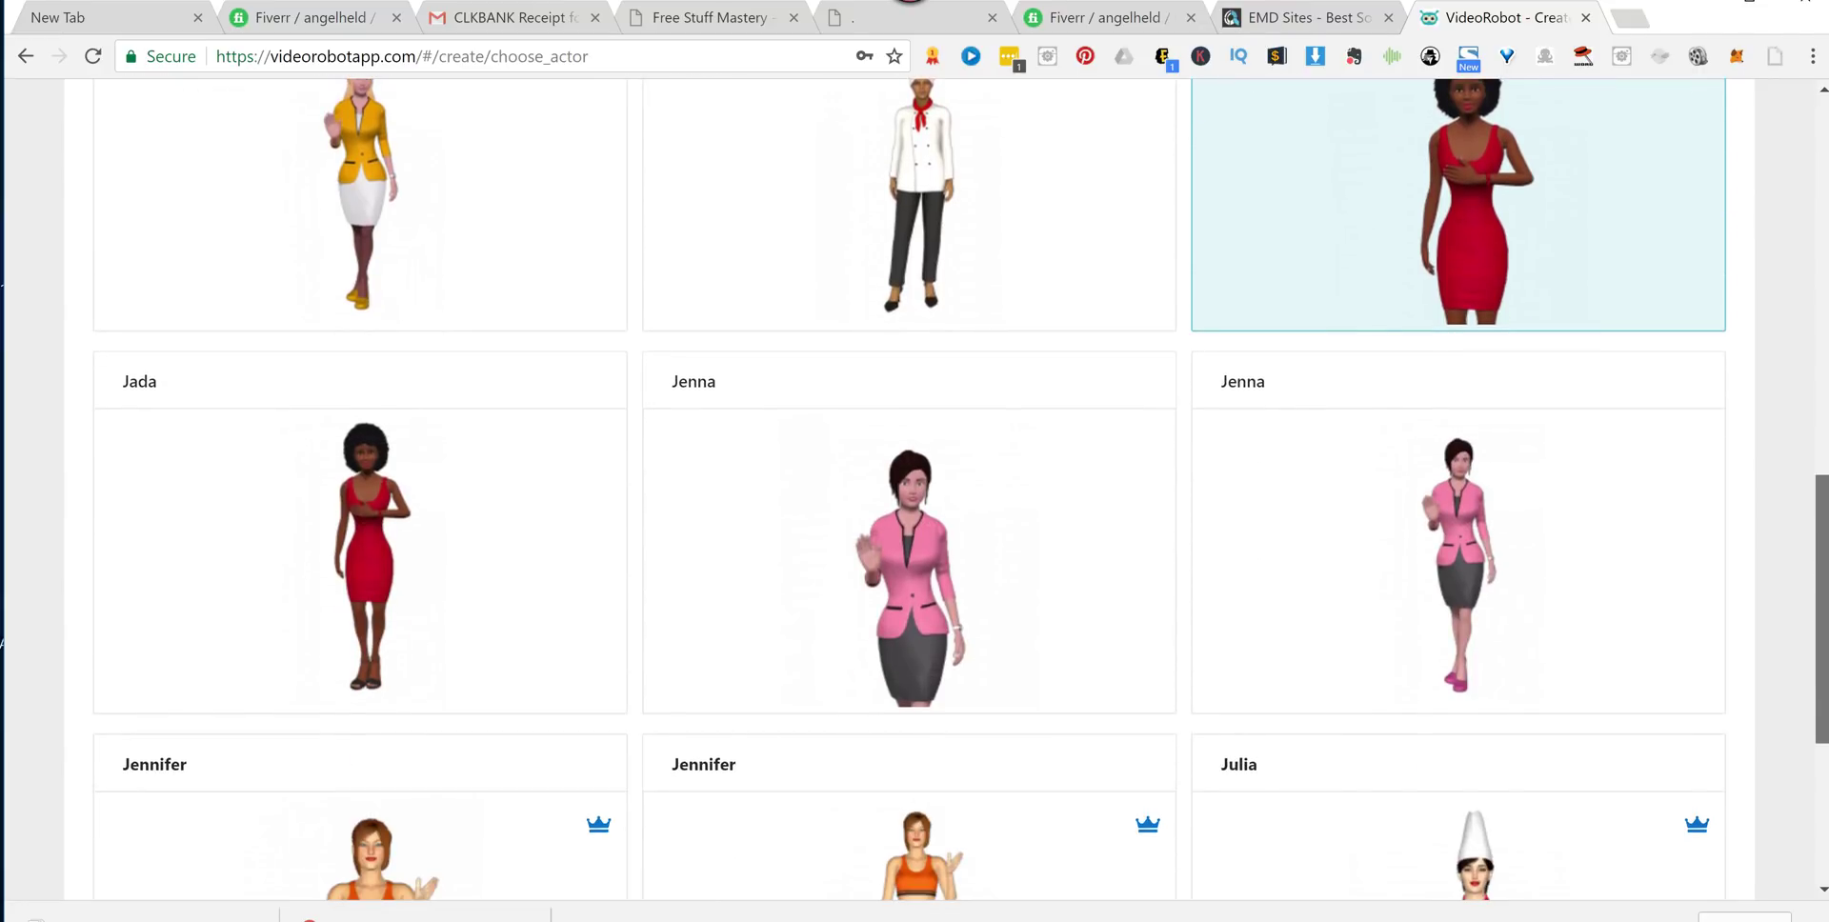
left_click(1065, 705)
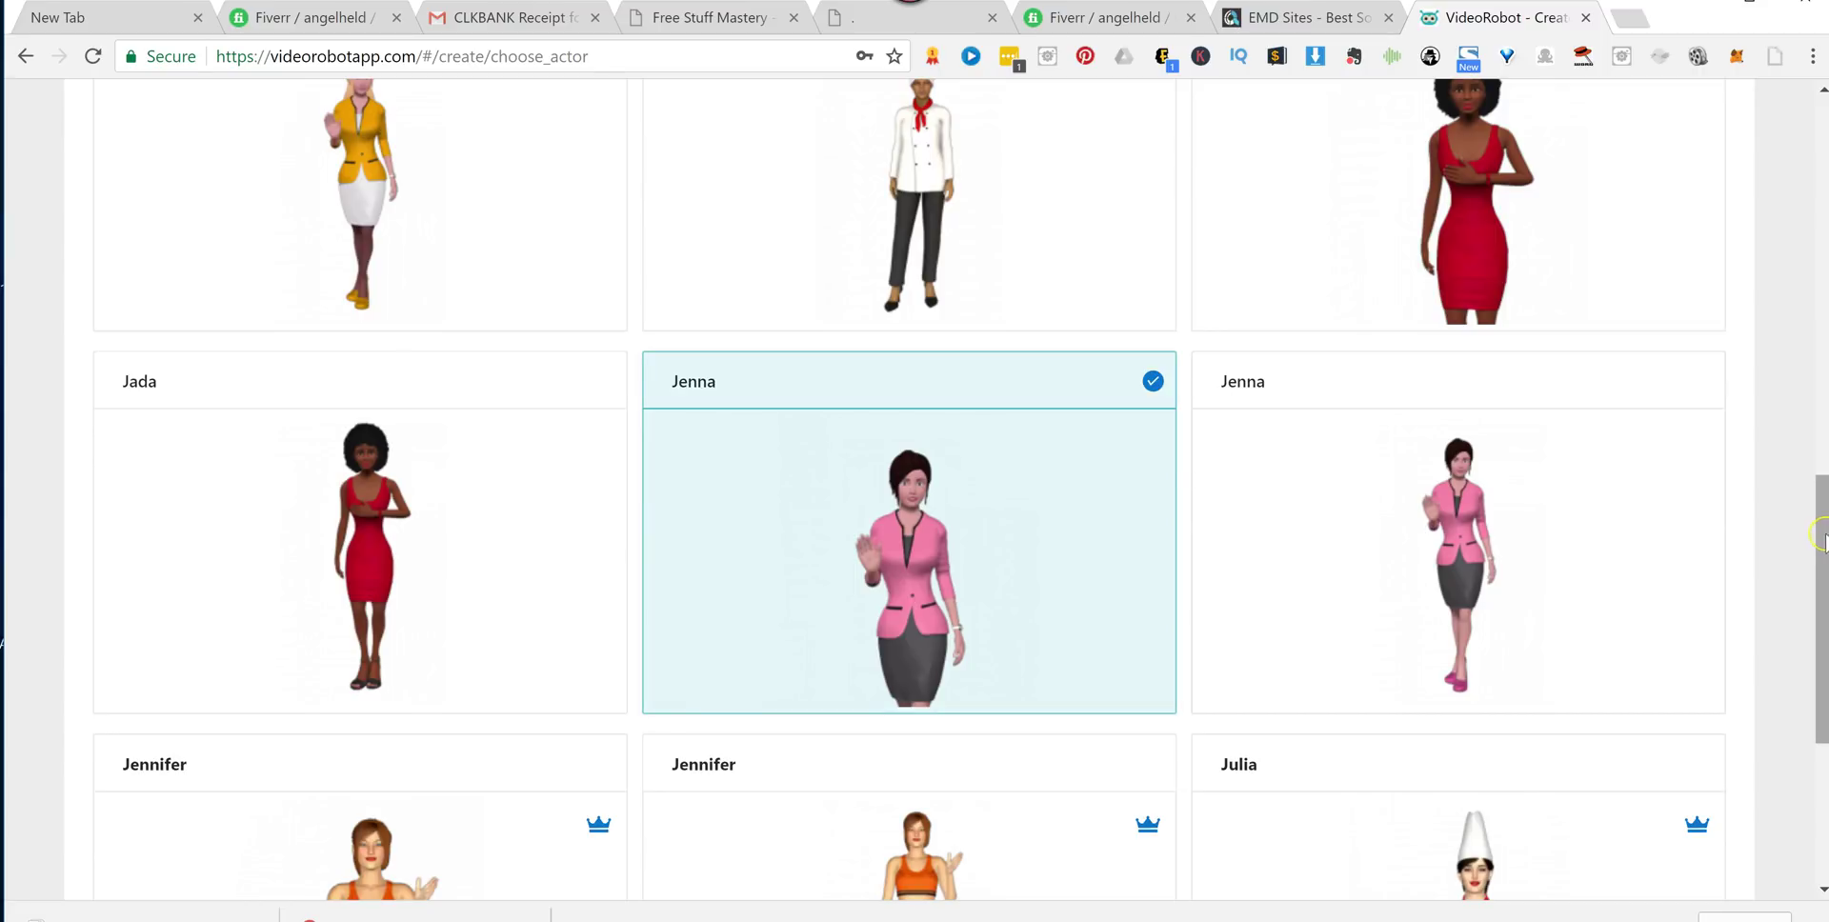
left_click_drag(1819, 535, 1800, 205)
scroll(1800, 205, "up", 1)
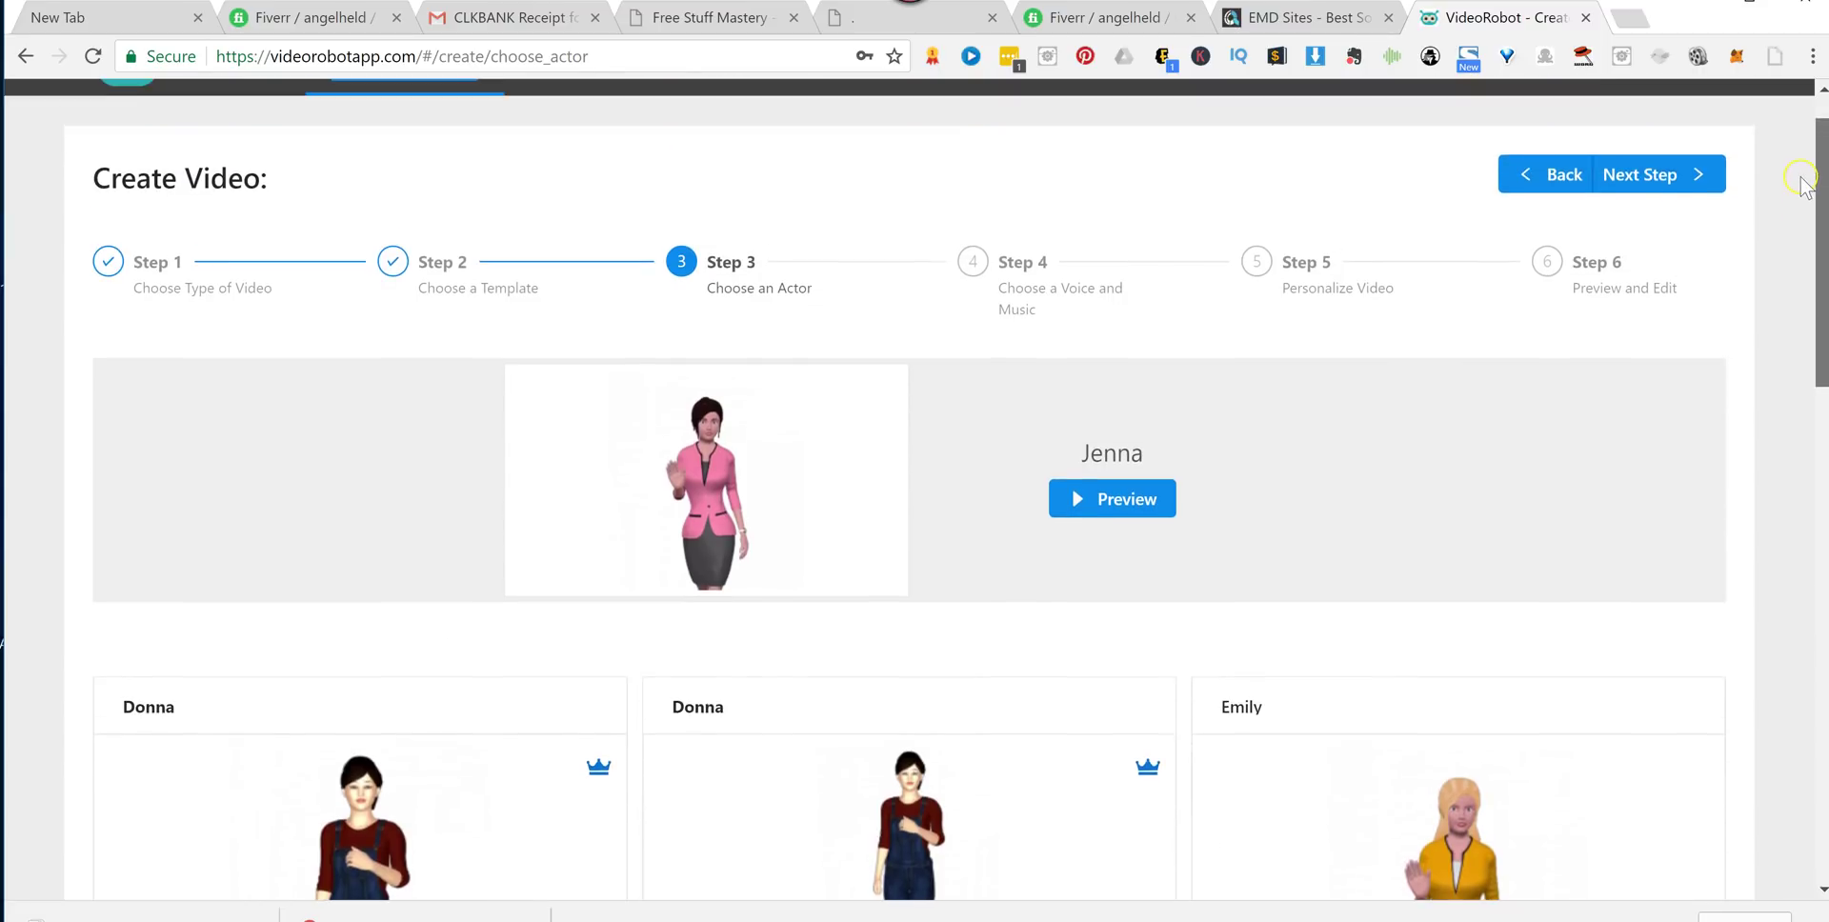
left_click(1656, 179)
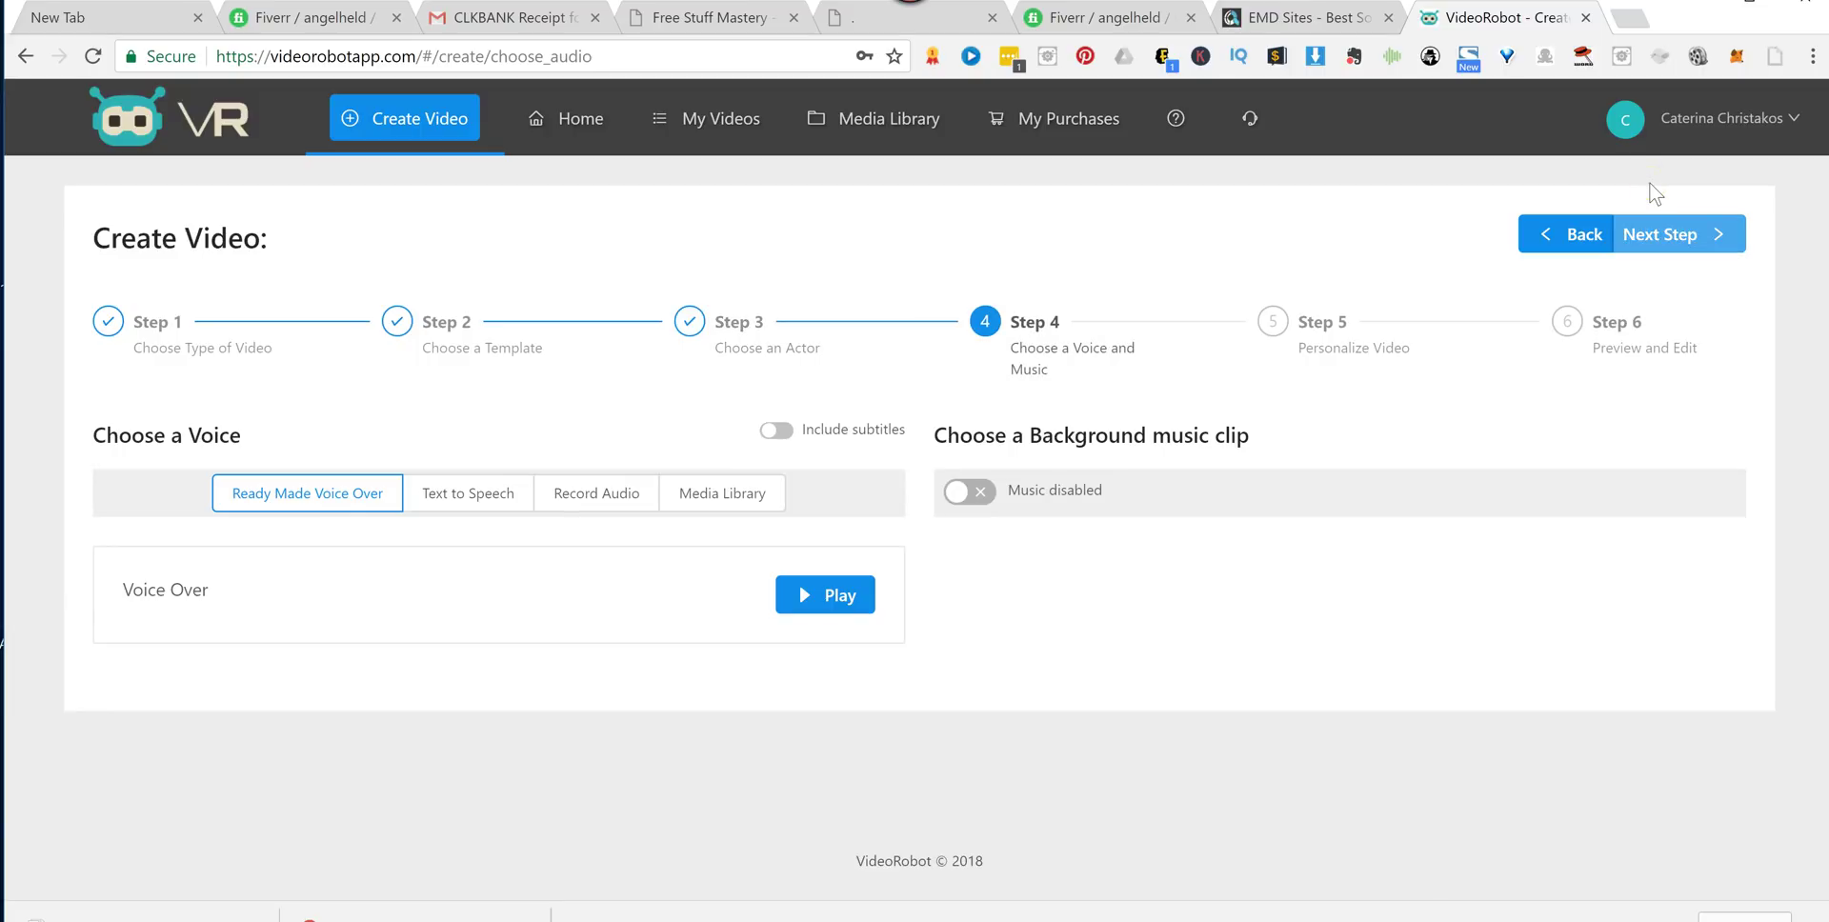
left_click(971, 682)
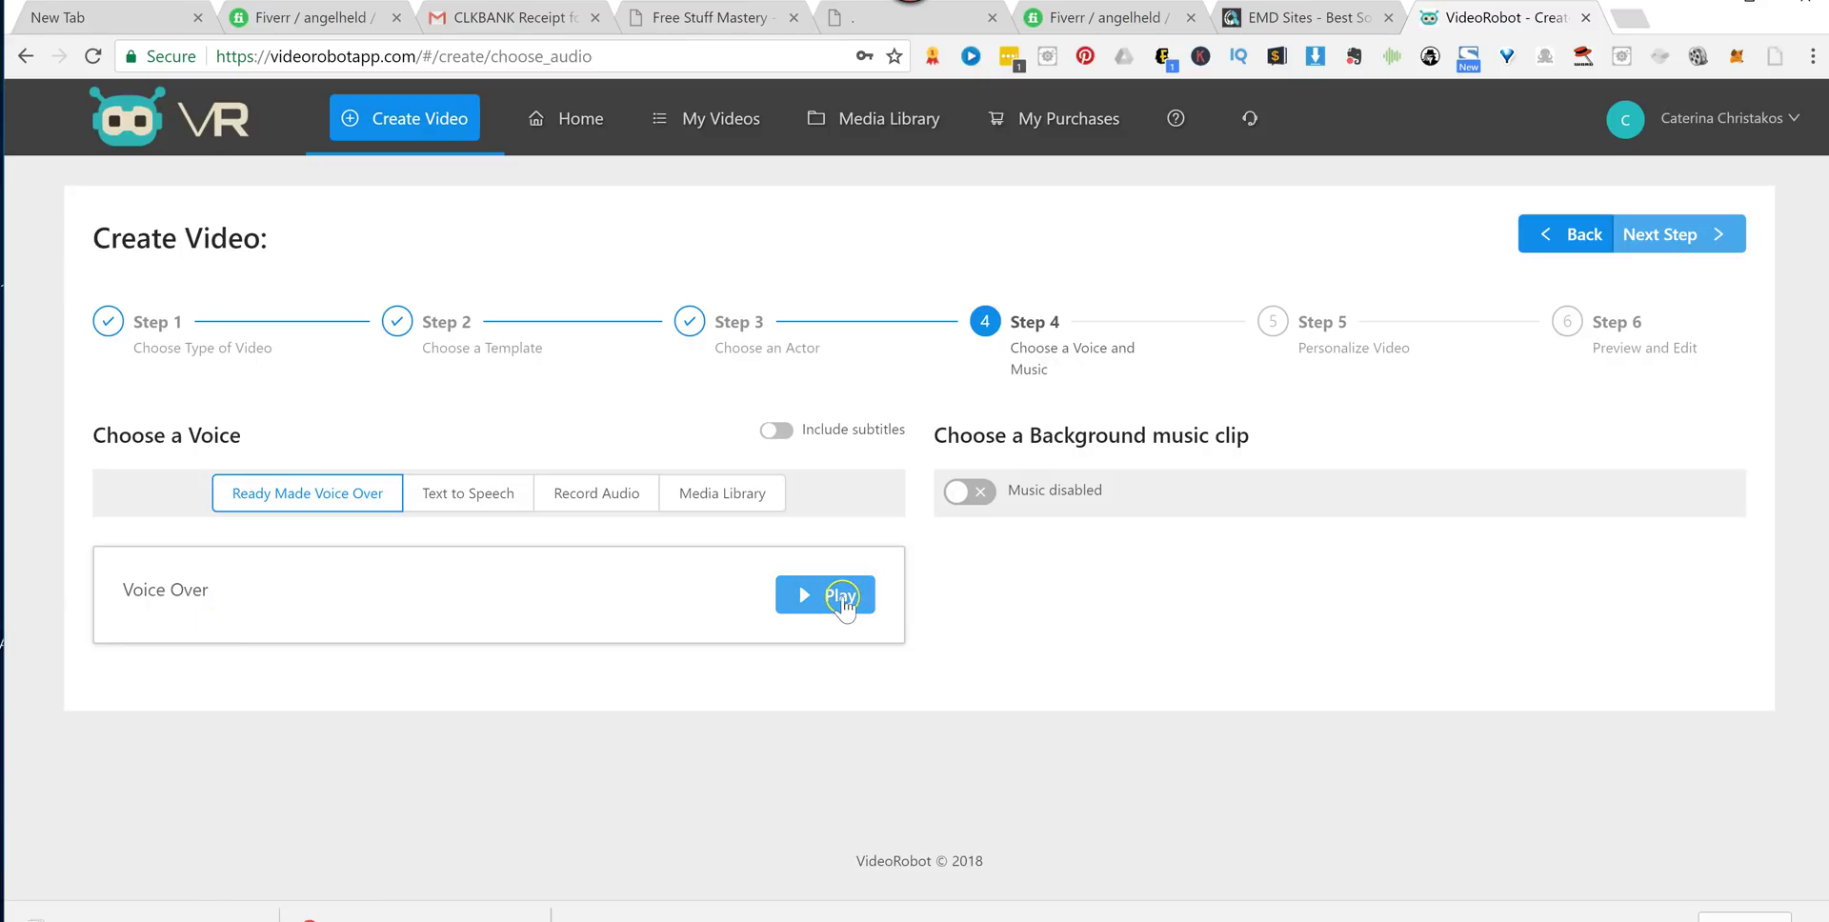
left_click(1385, 893)
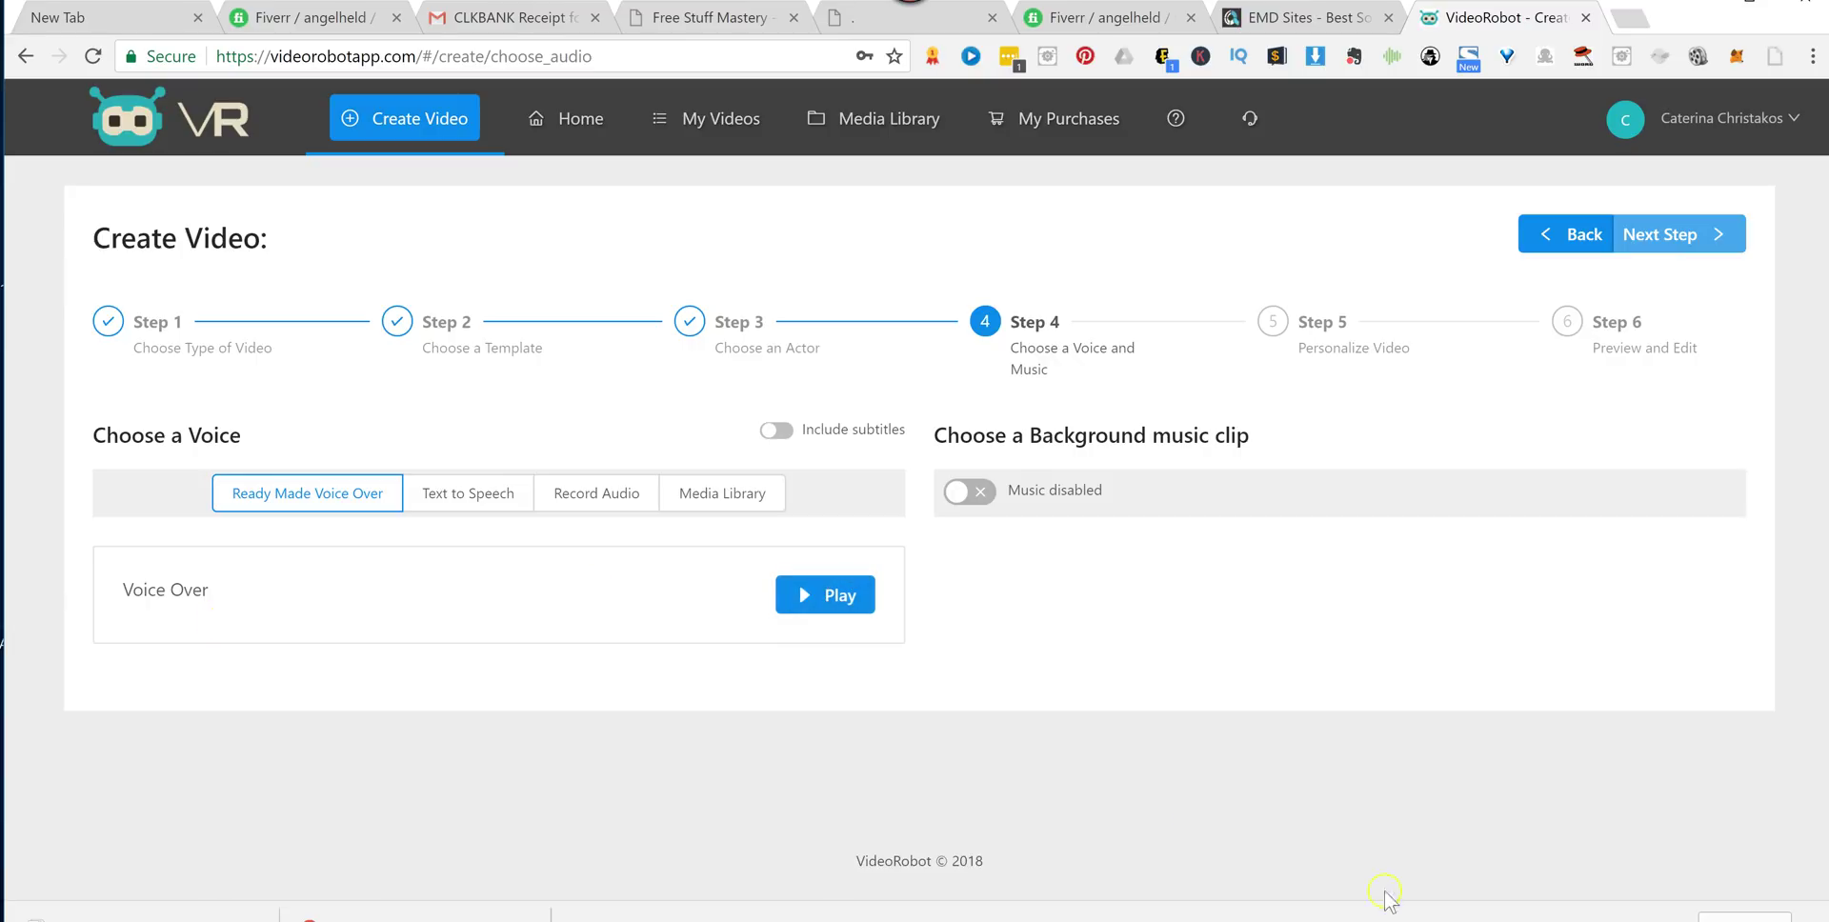
left_click(1715, 920)
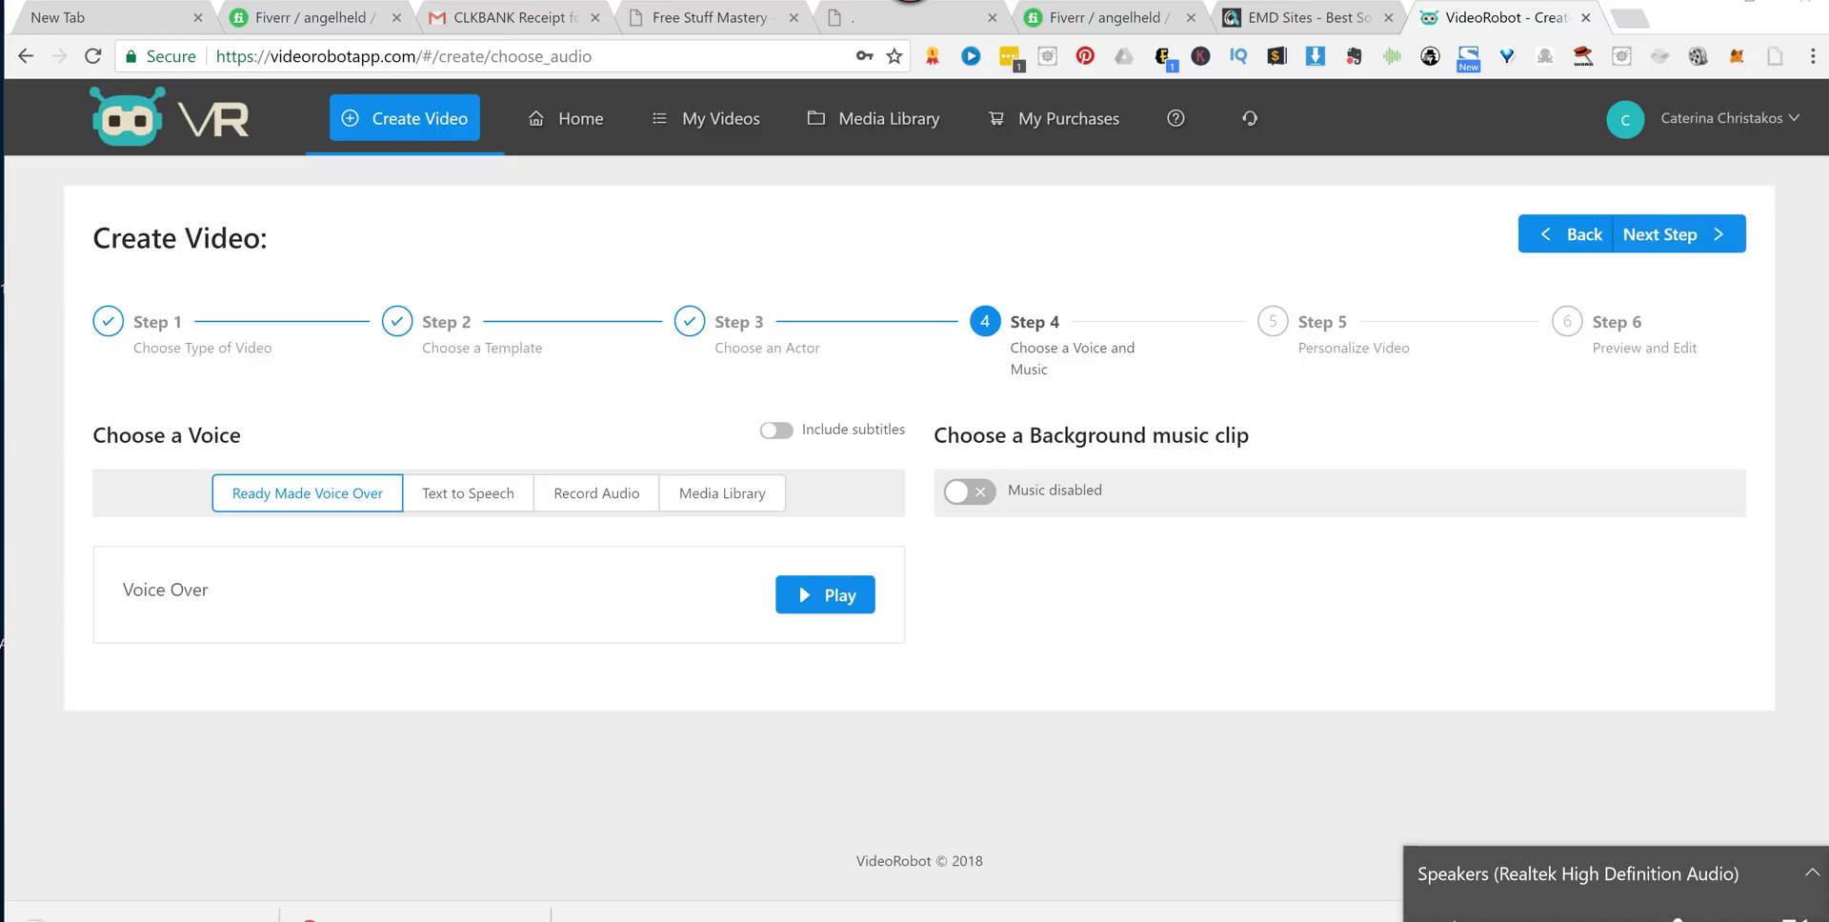
left_click(818, 591)
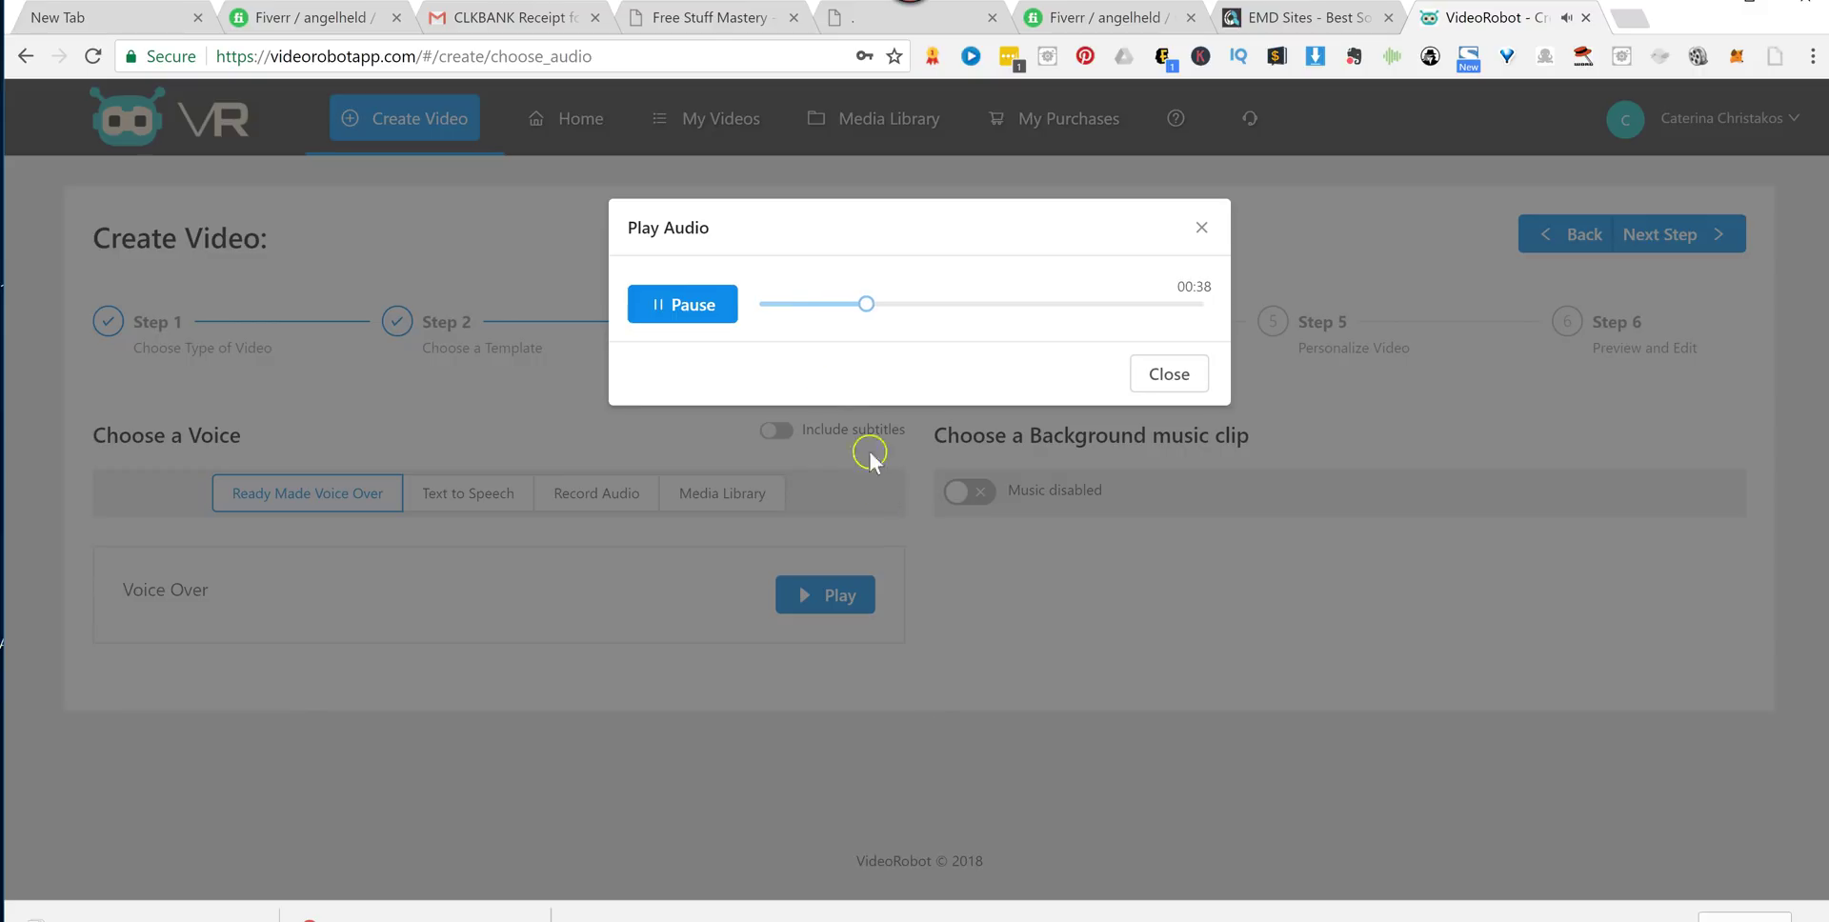
left_click(724, 307)
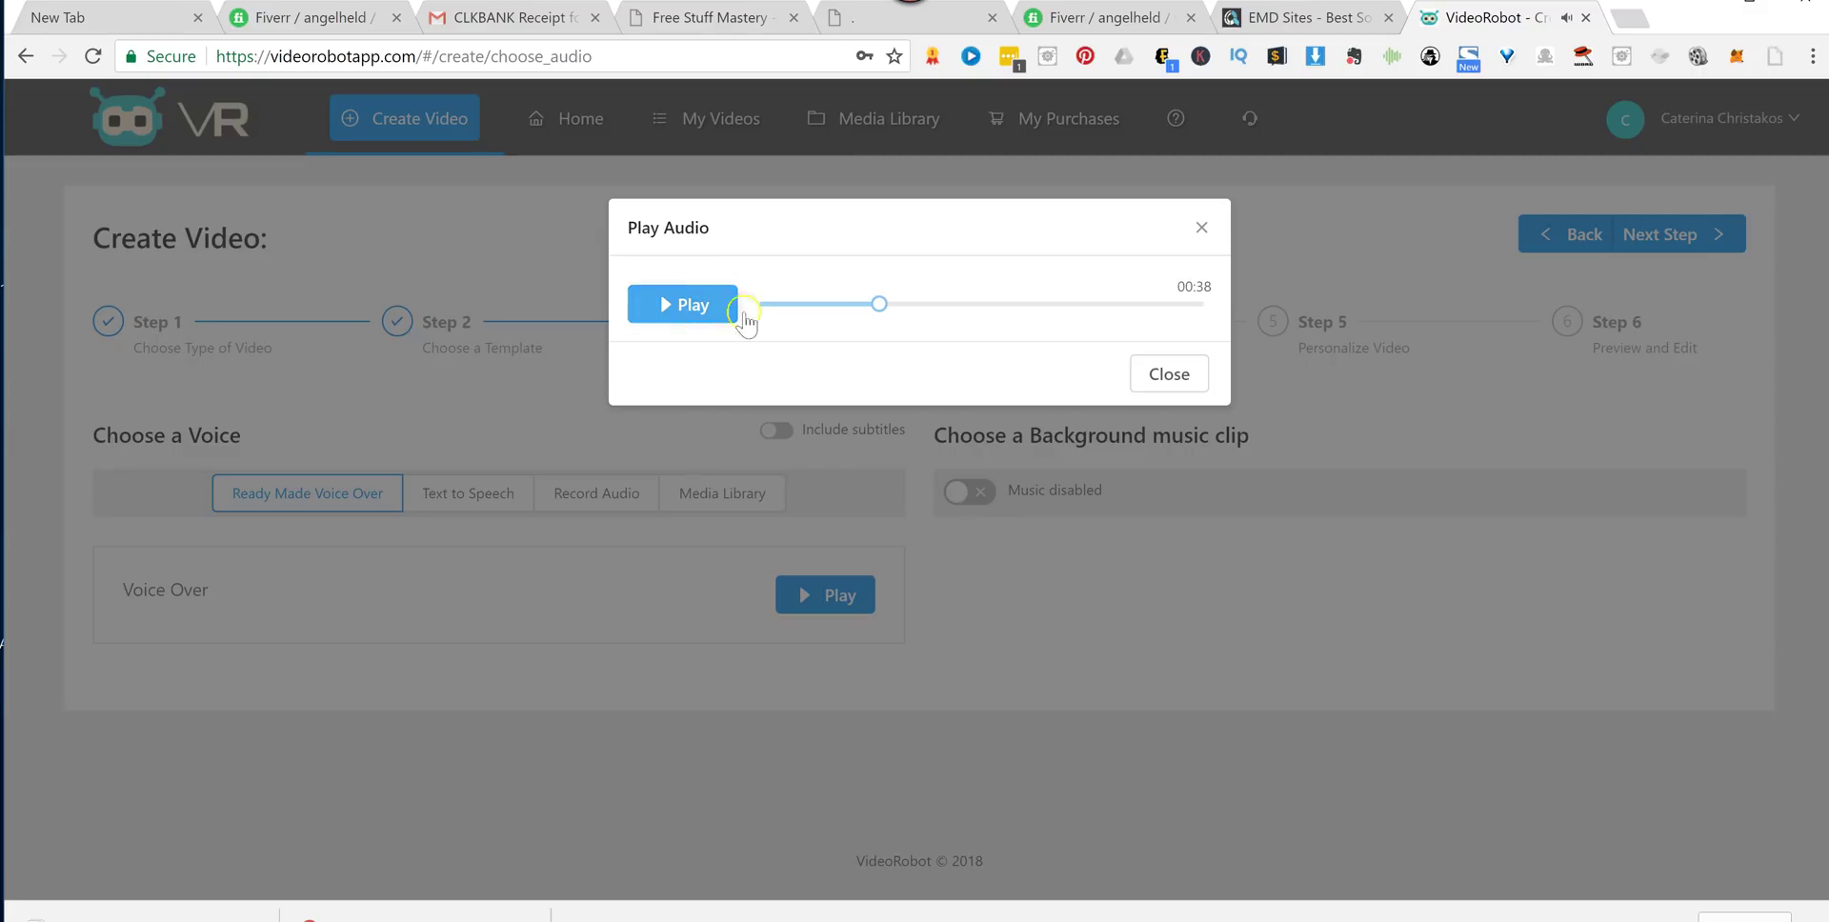
left_click(1201, 229)
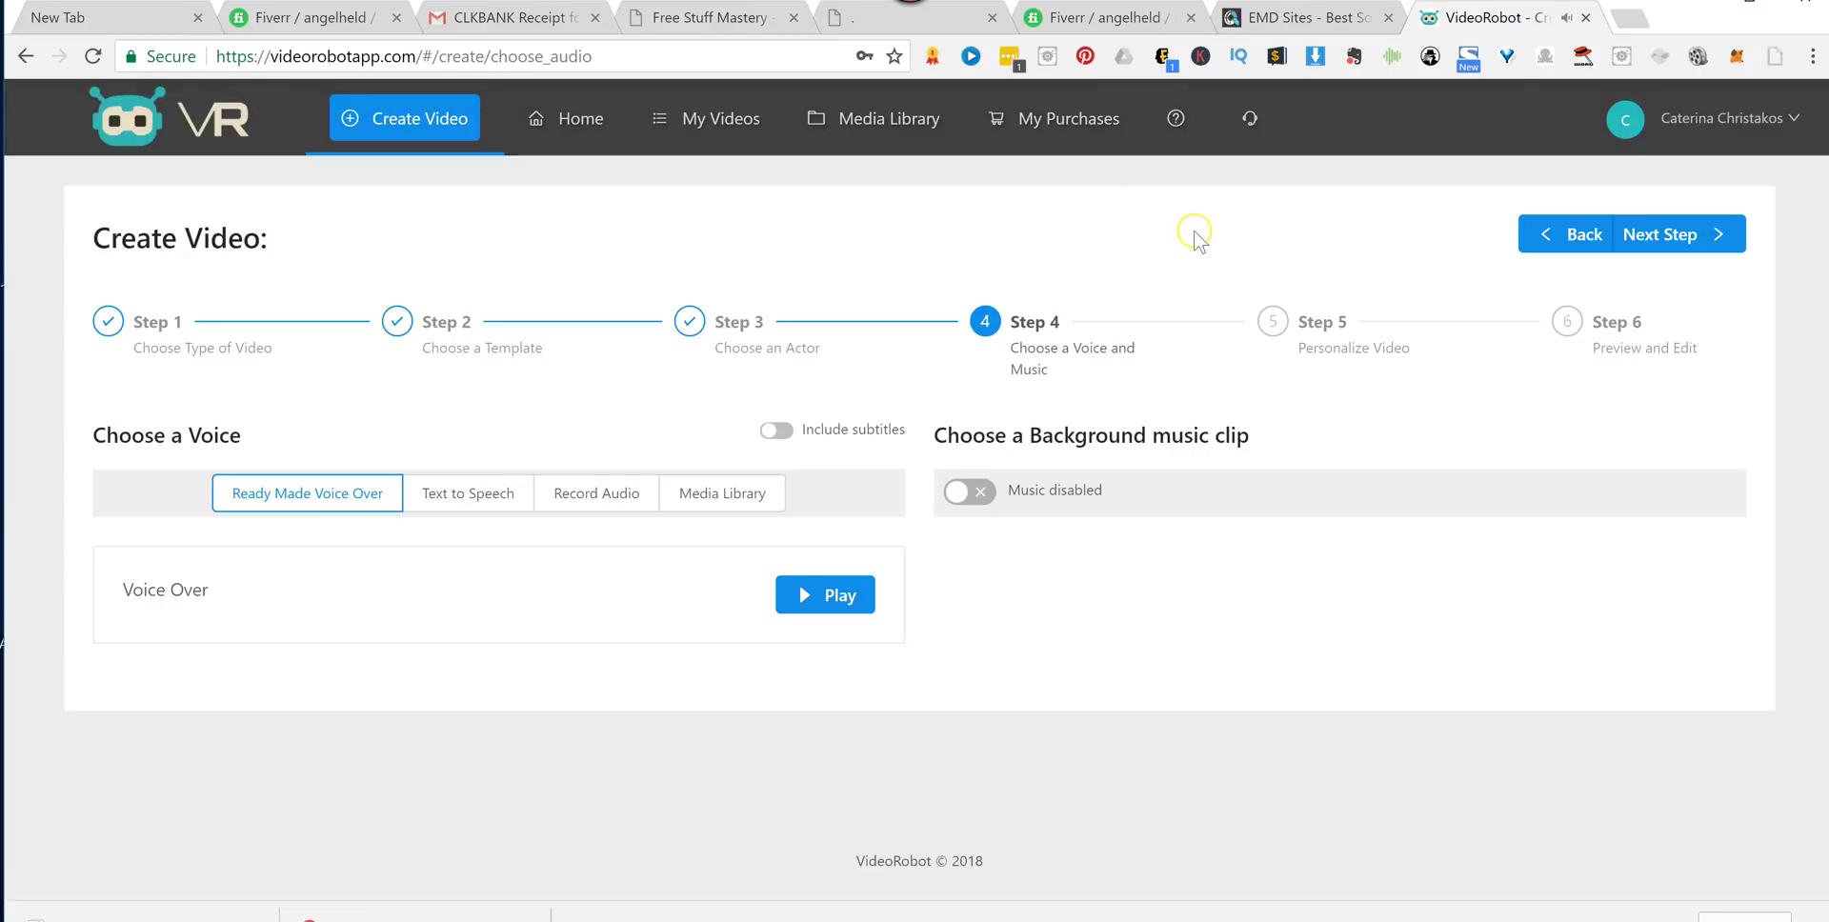
Switch the narration to text-to-speech with French as the language.
left_click(445, 503)
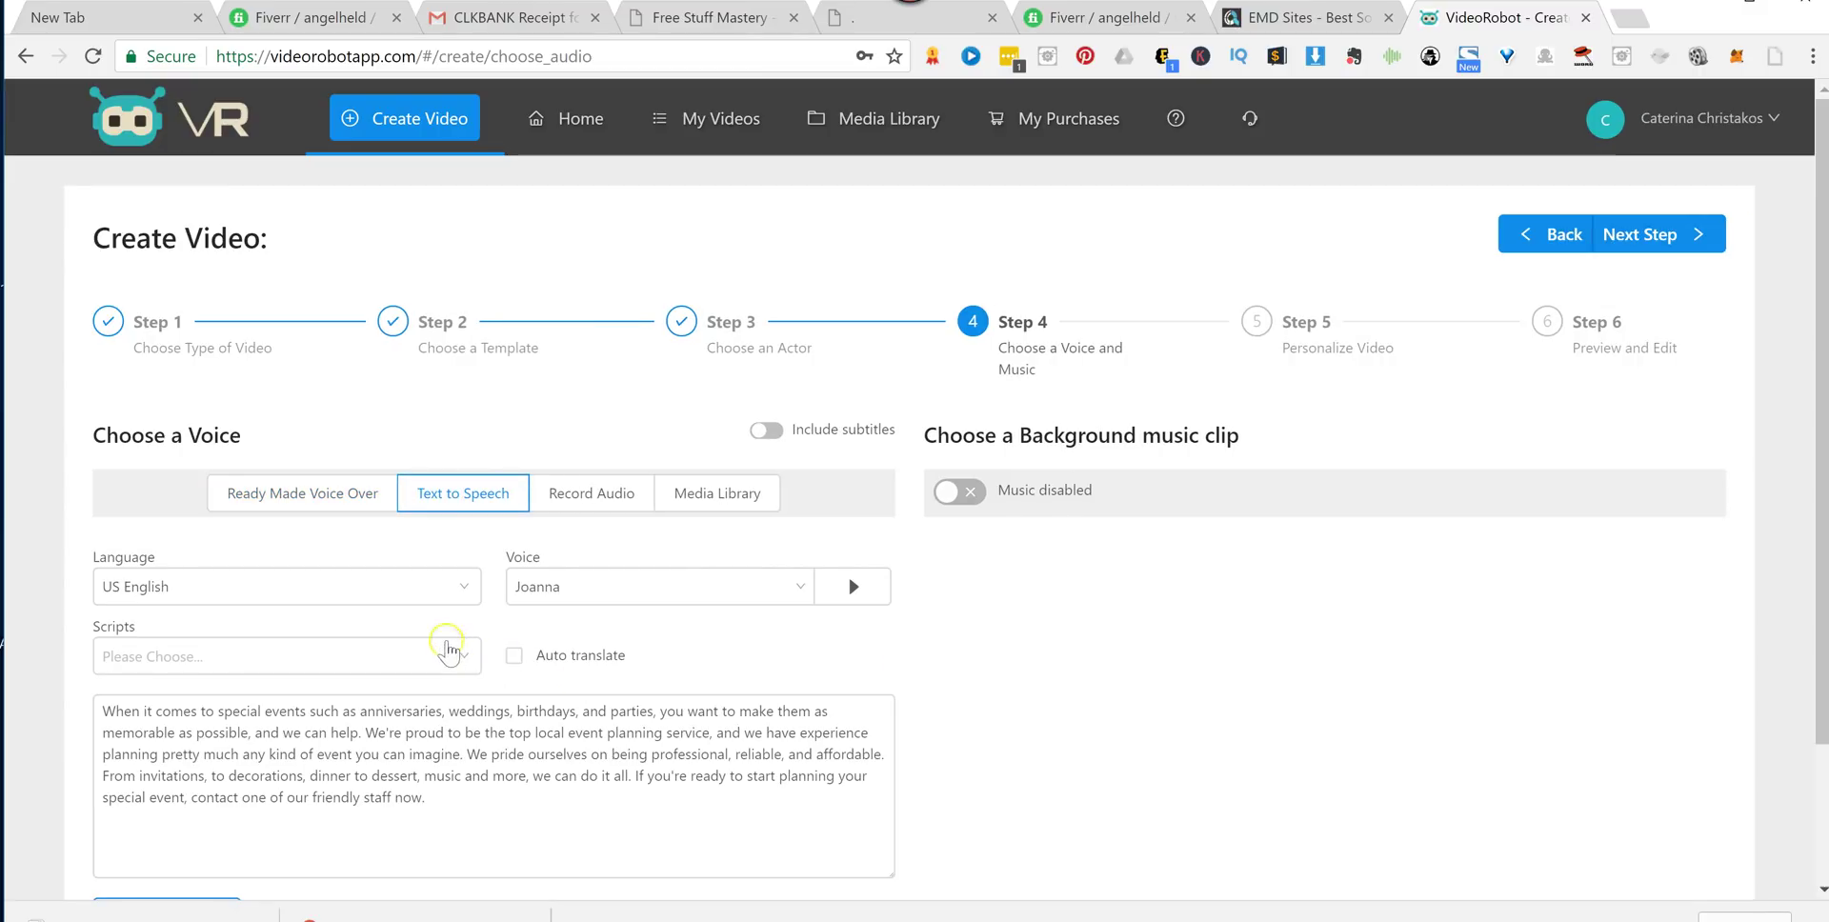
left_click(420, 712)
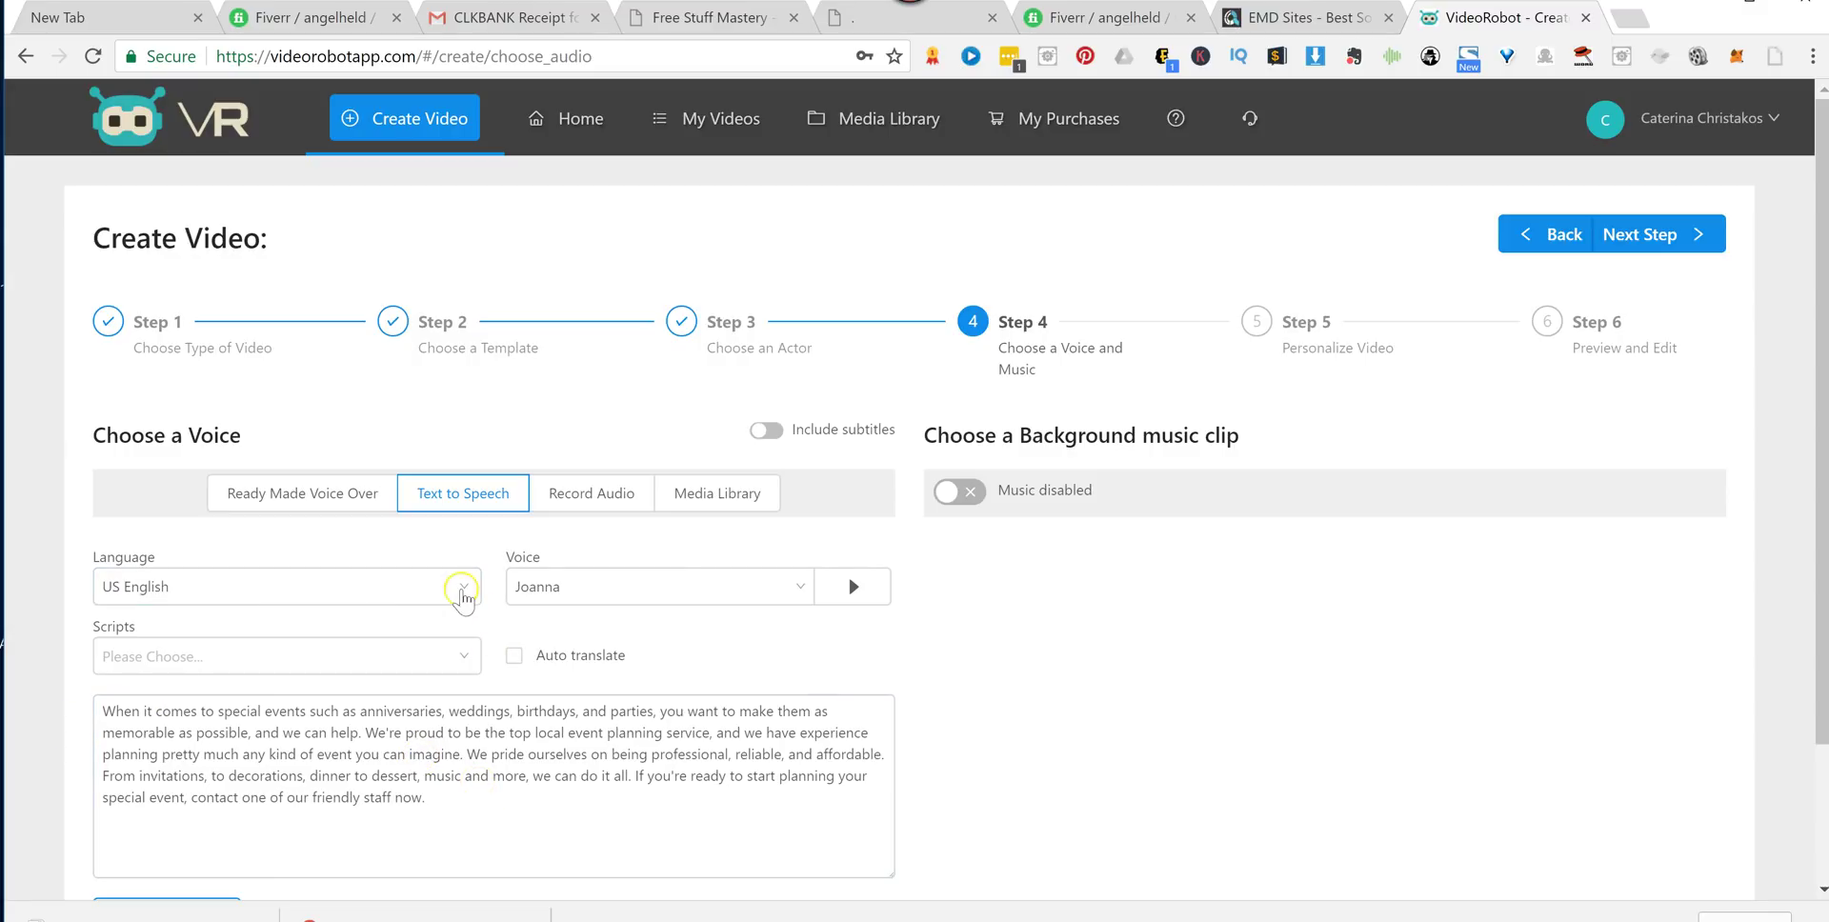
left_click(461, 586)
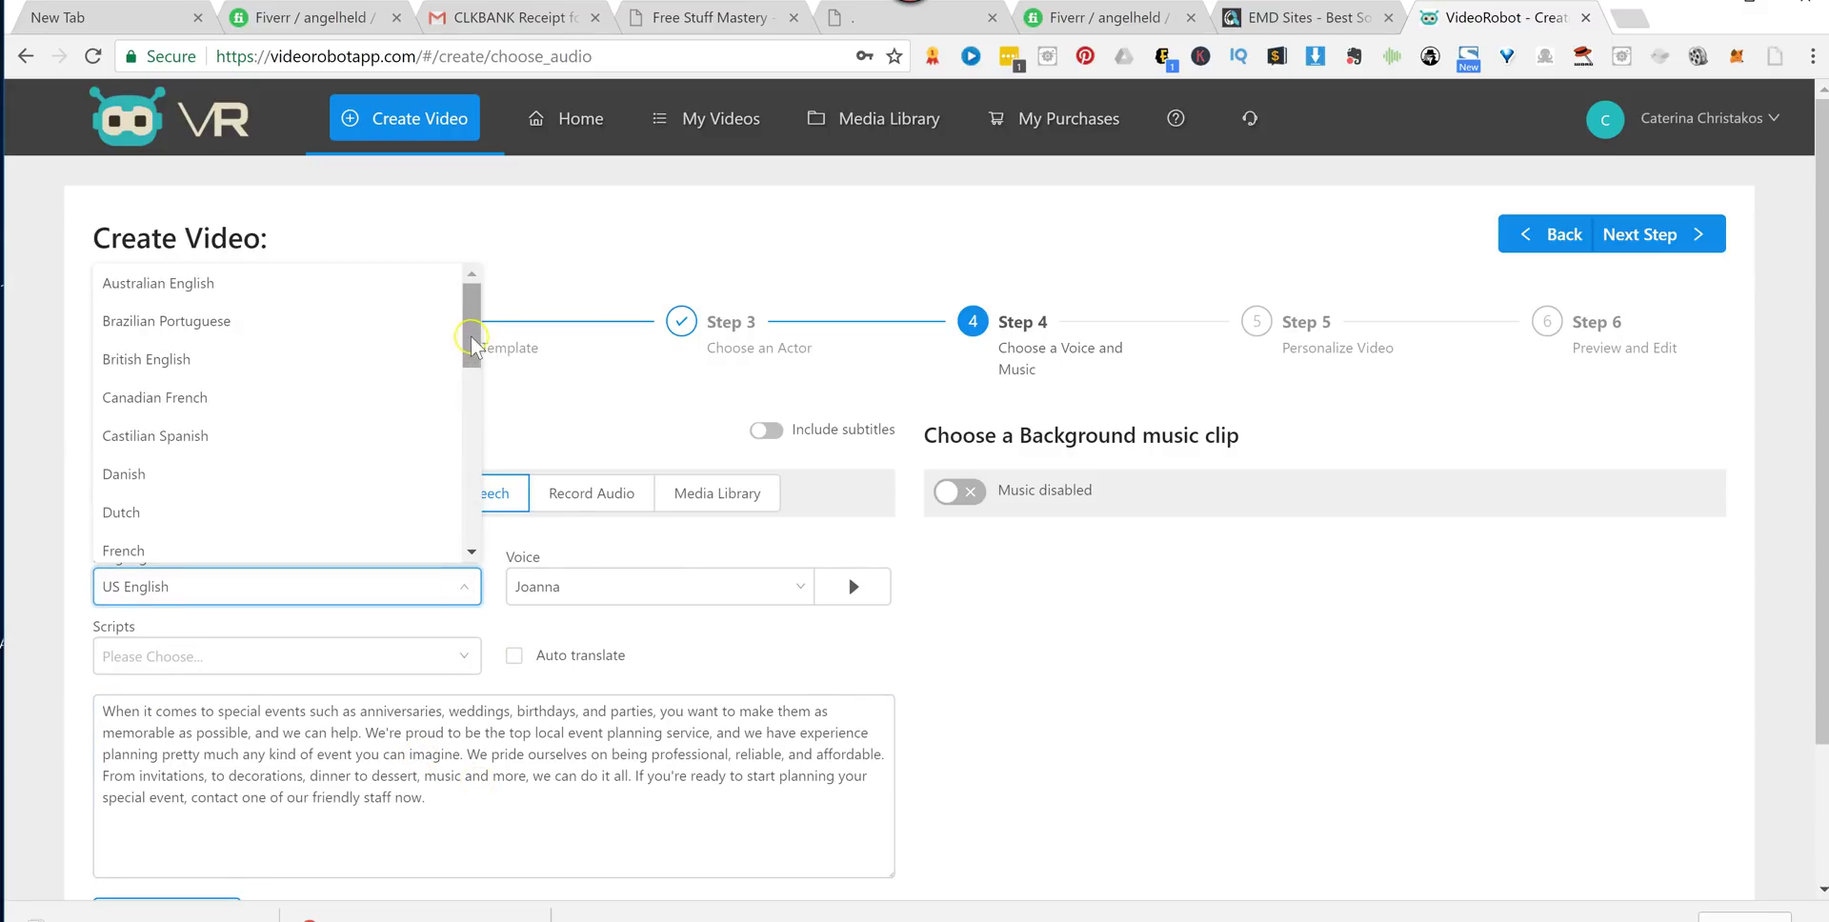
scroll(472, 419, "down", 3)
left_click(226, 424)
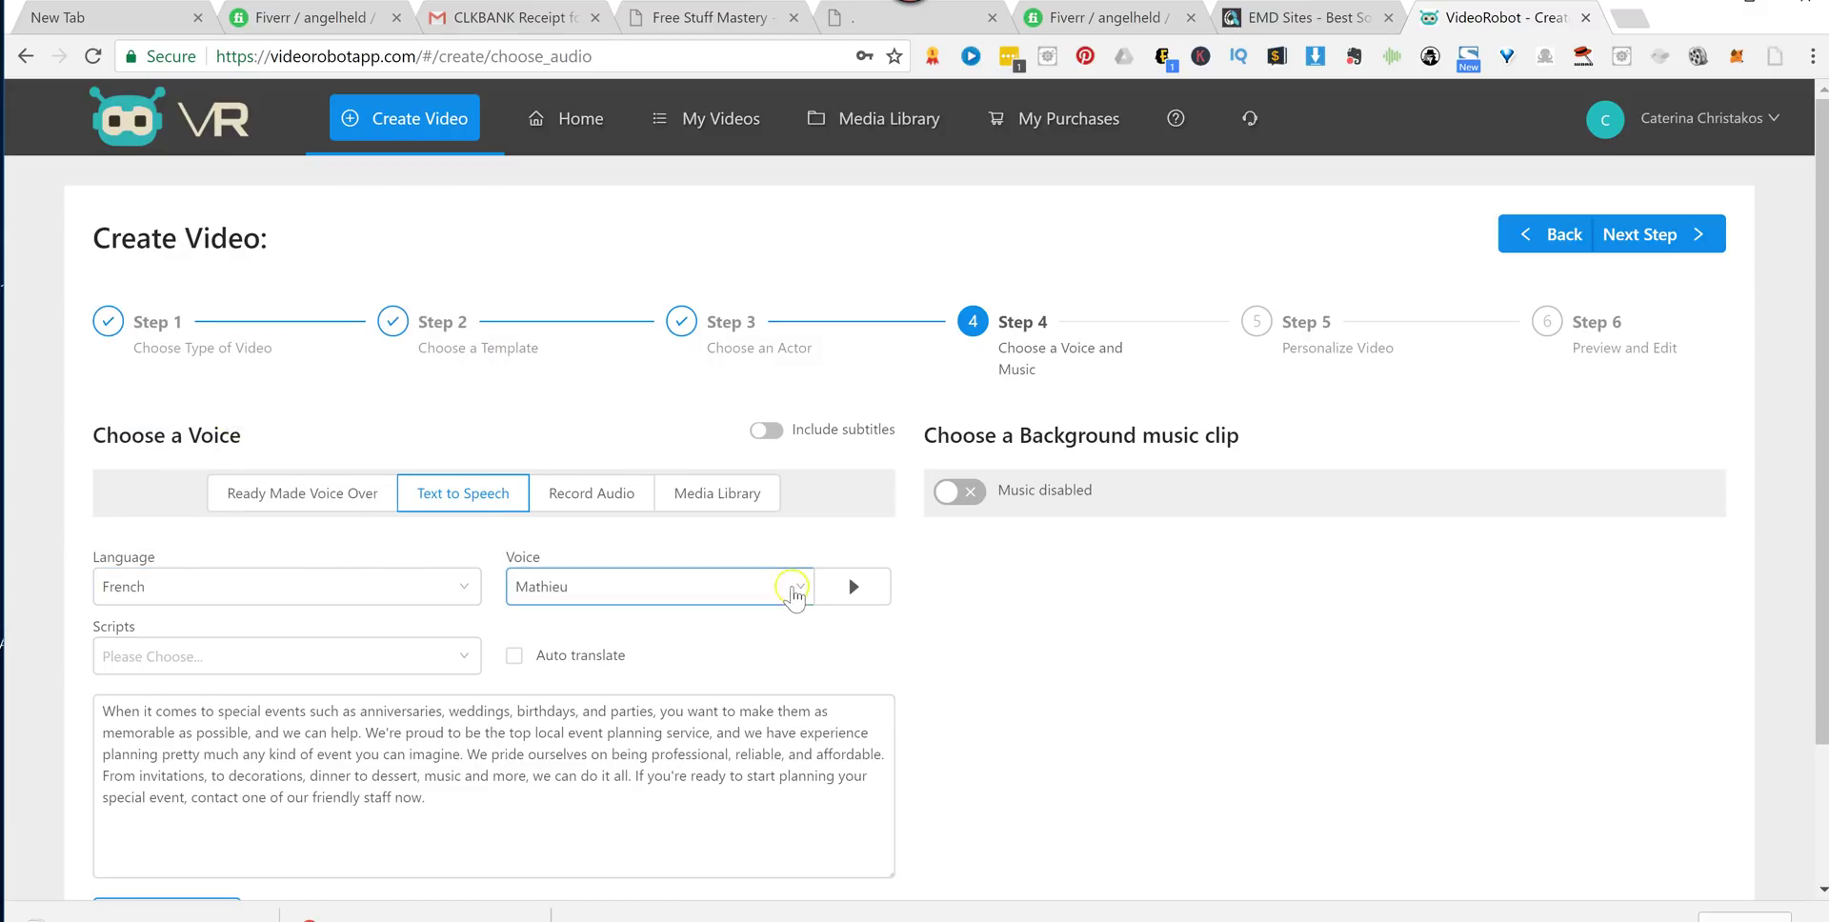
Choose the Céline voice, play its sample, and enable Auto translate.
left_click(797, 588)
left_click(639, 671)
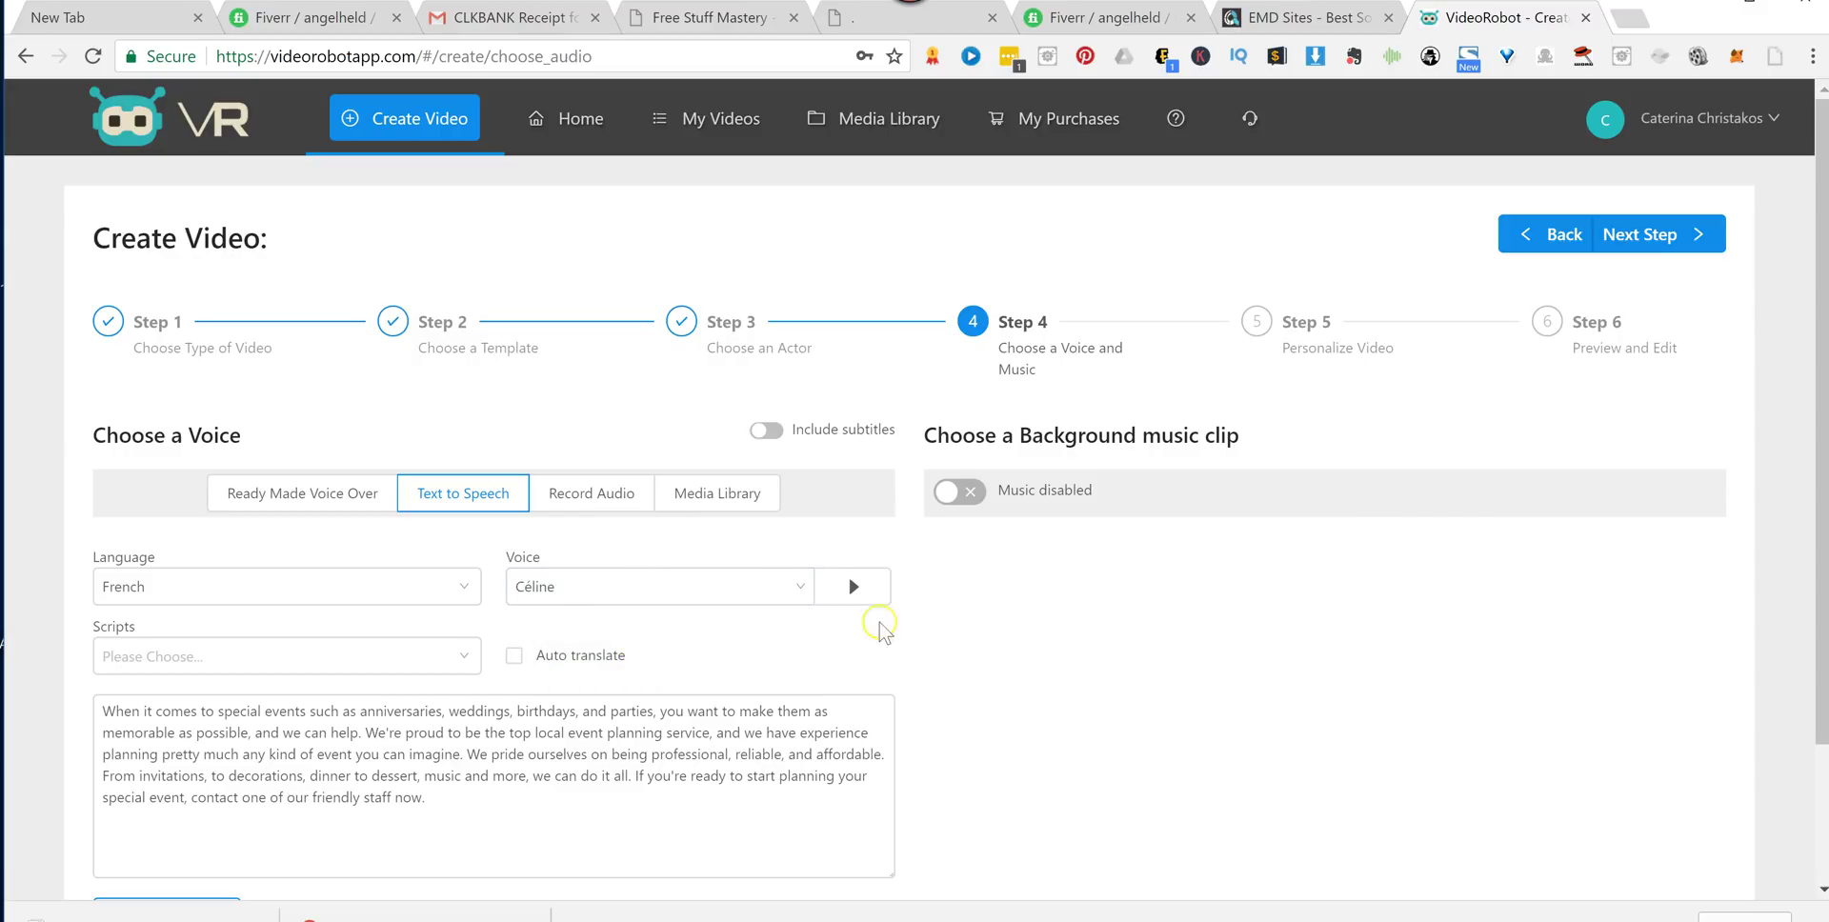
left_click(854, 587)
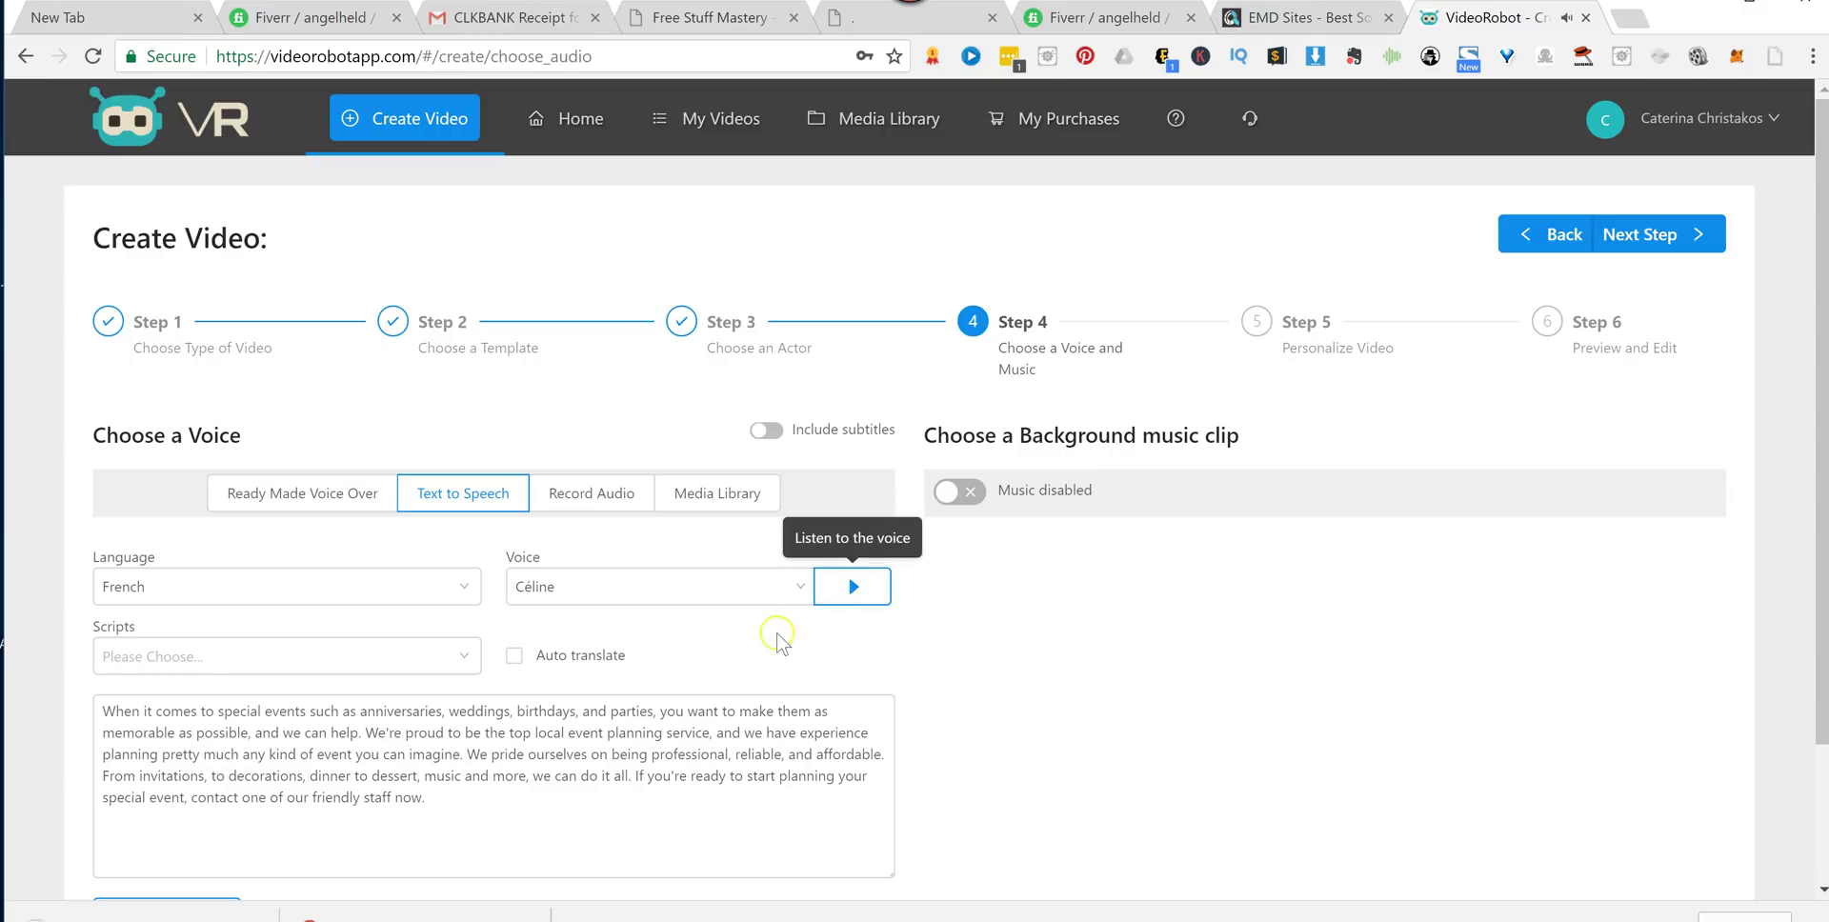
left_click(514, 655)
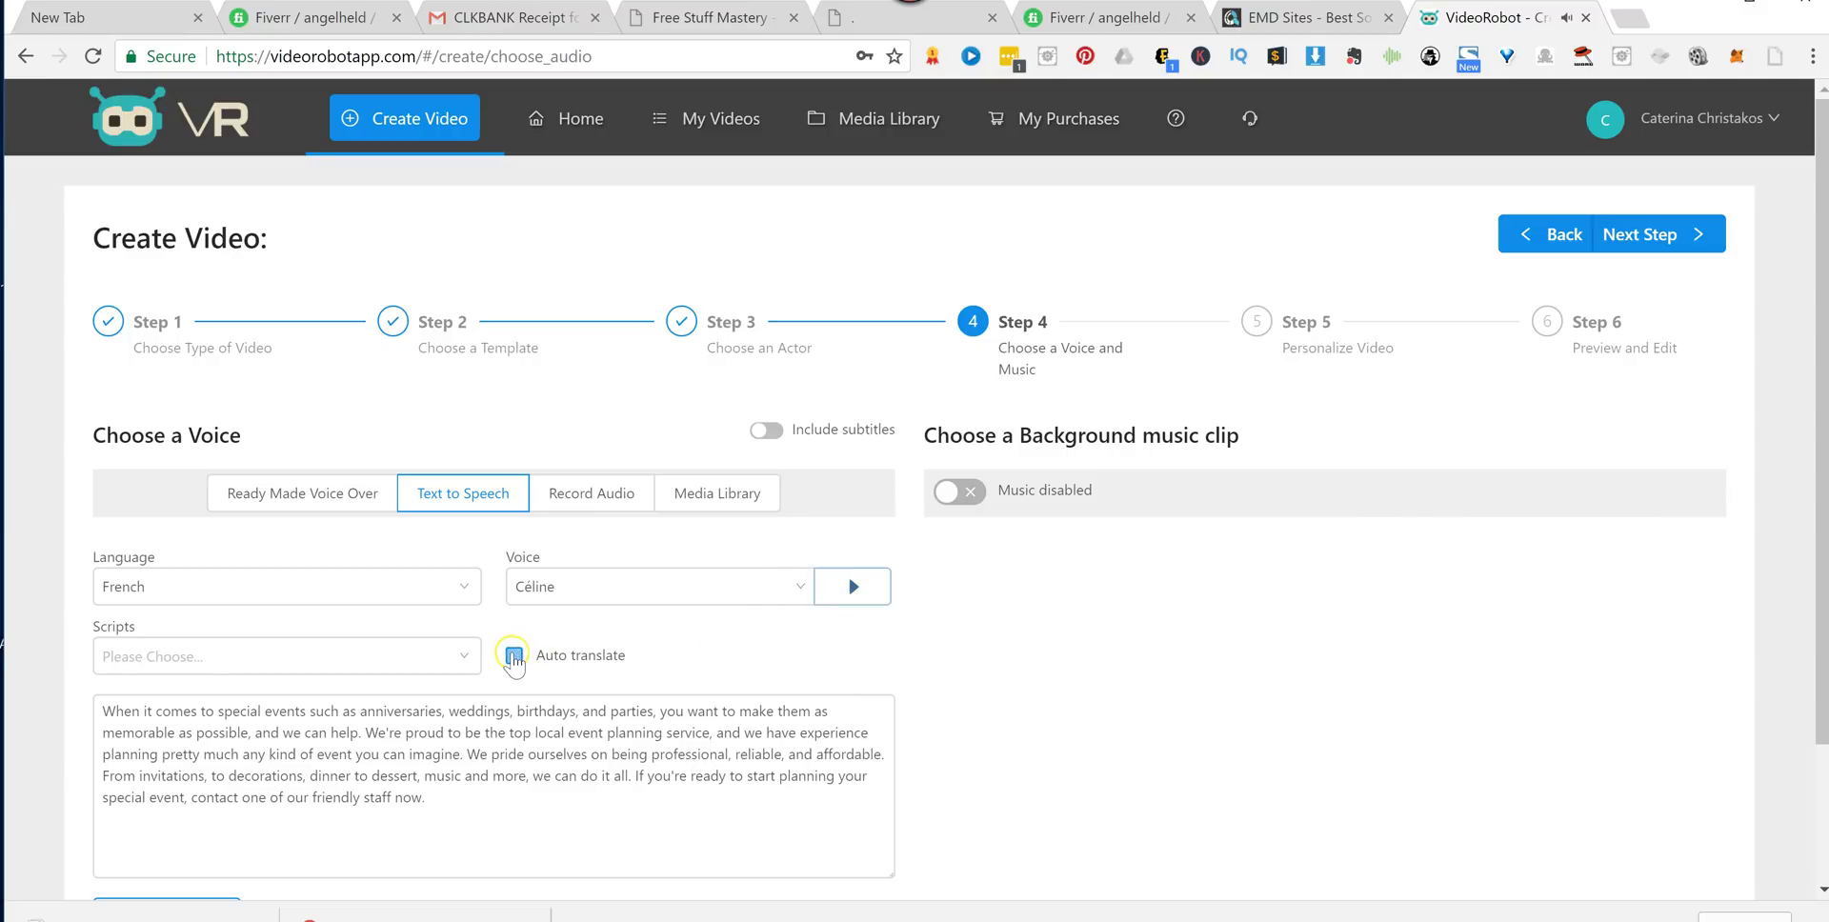
Generate speech from the script with Import speech, listen, then pause and close the player.
scroll(1676, 640, "down", 2)
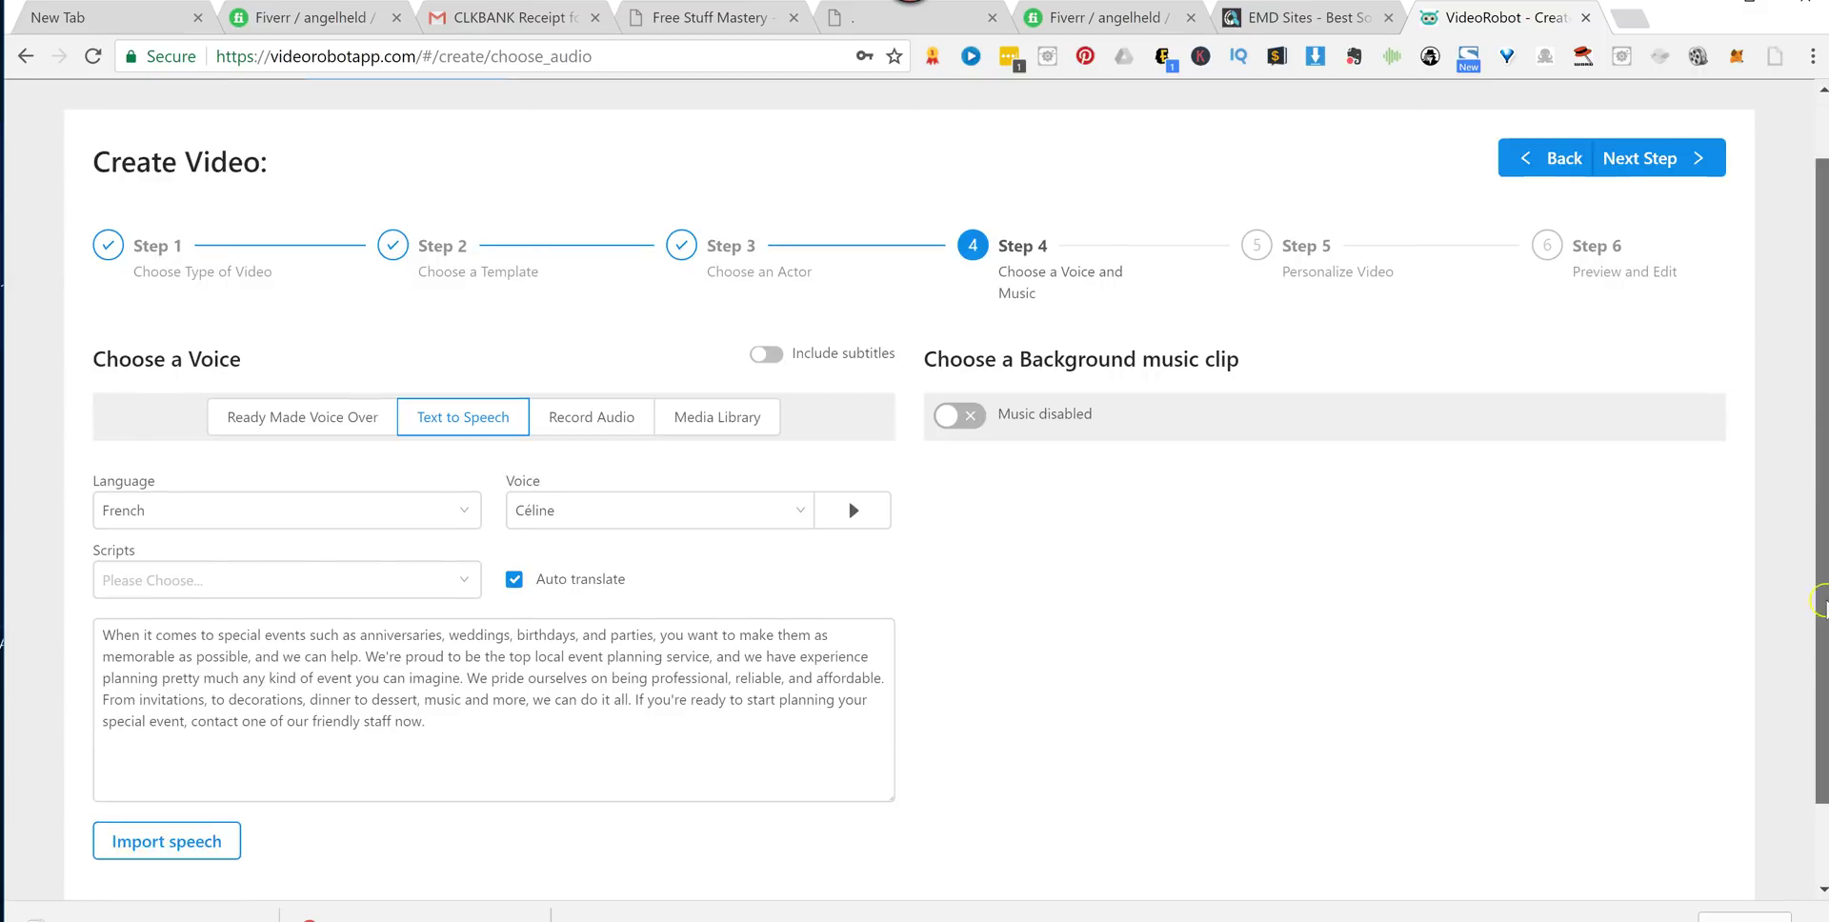
left_click(187, 746)
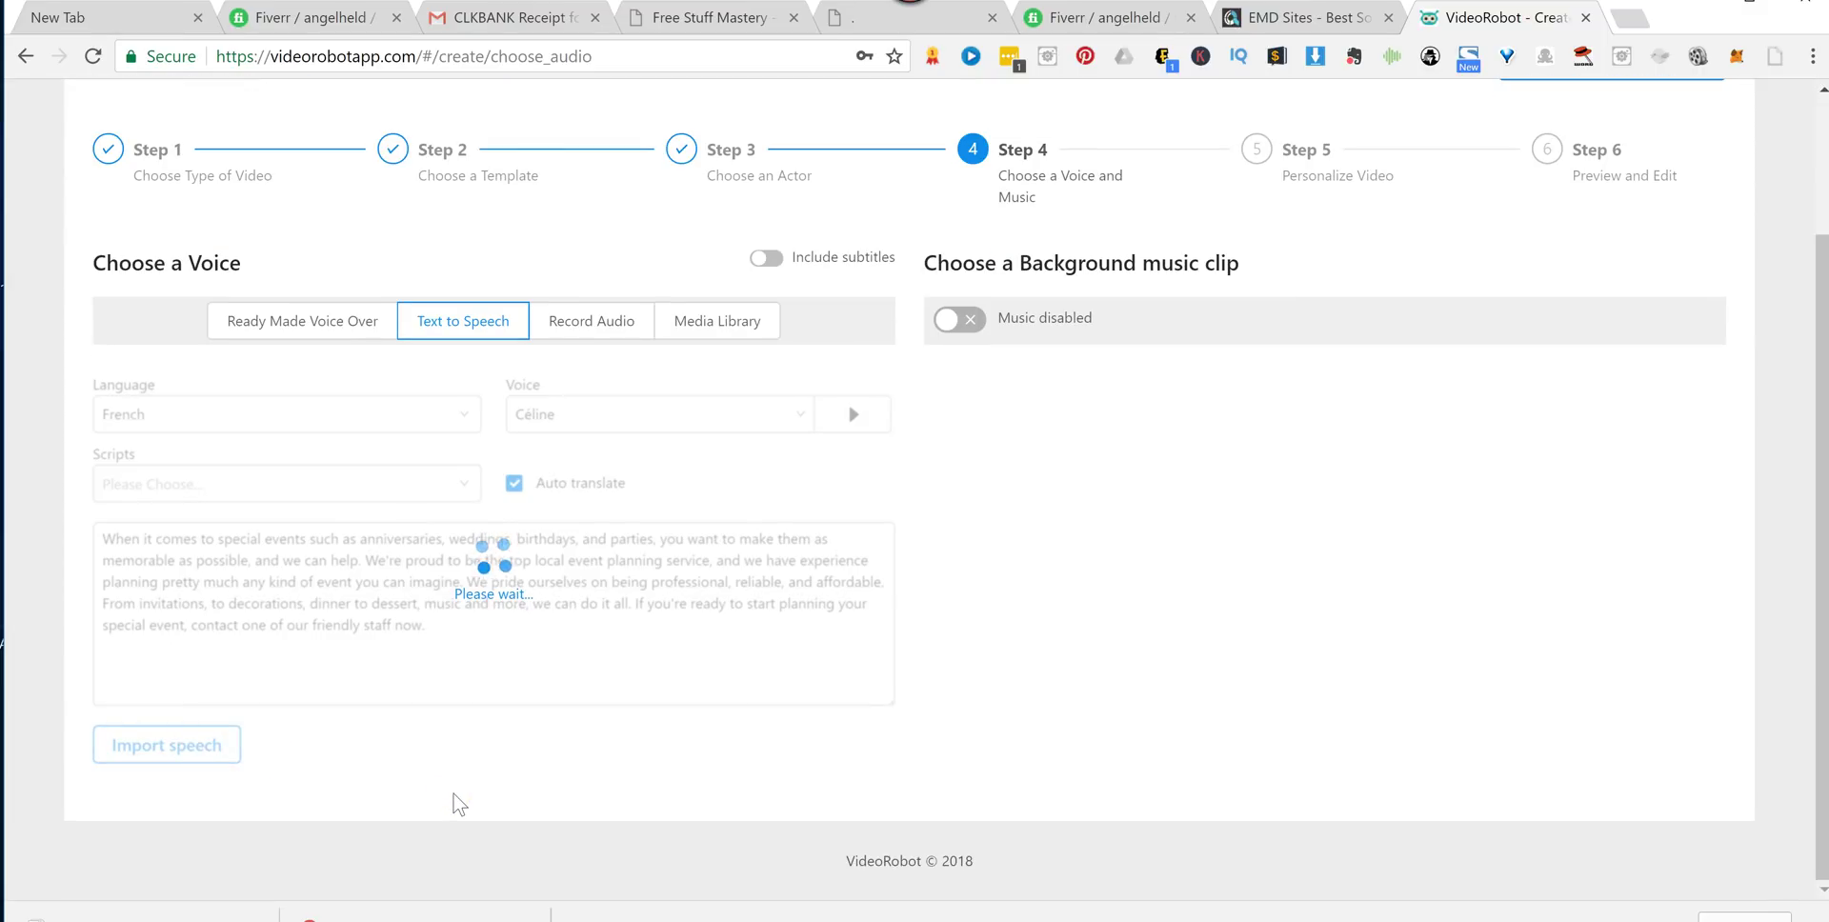
left_click(372, 747)
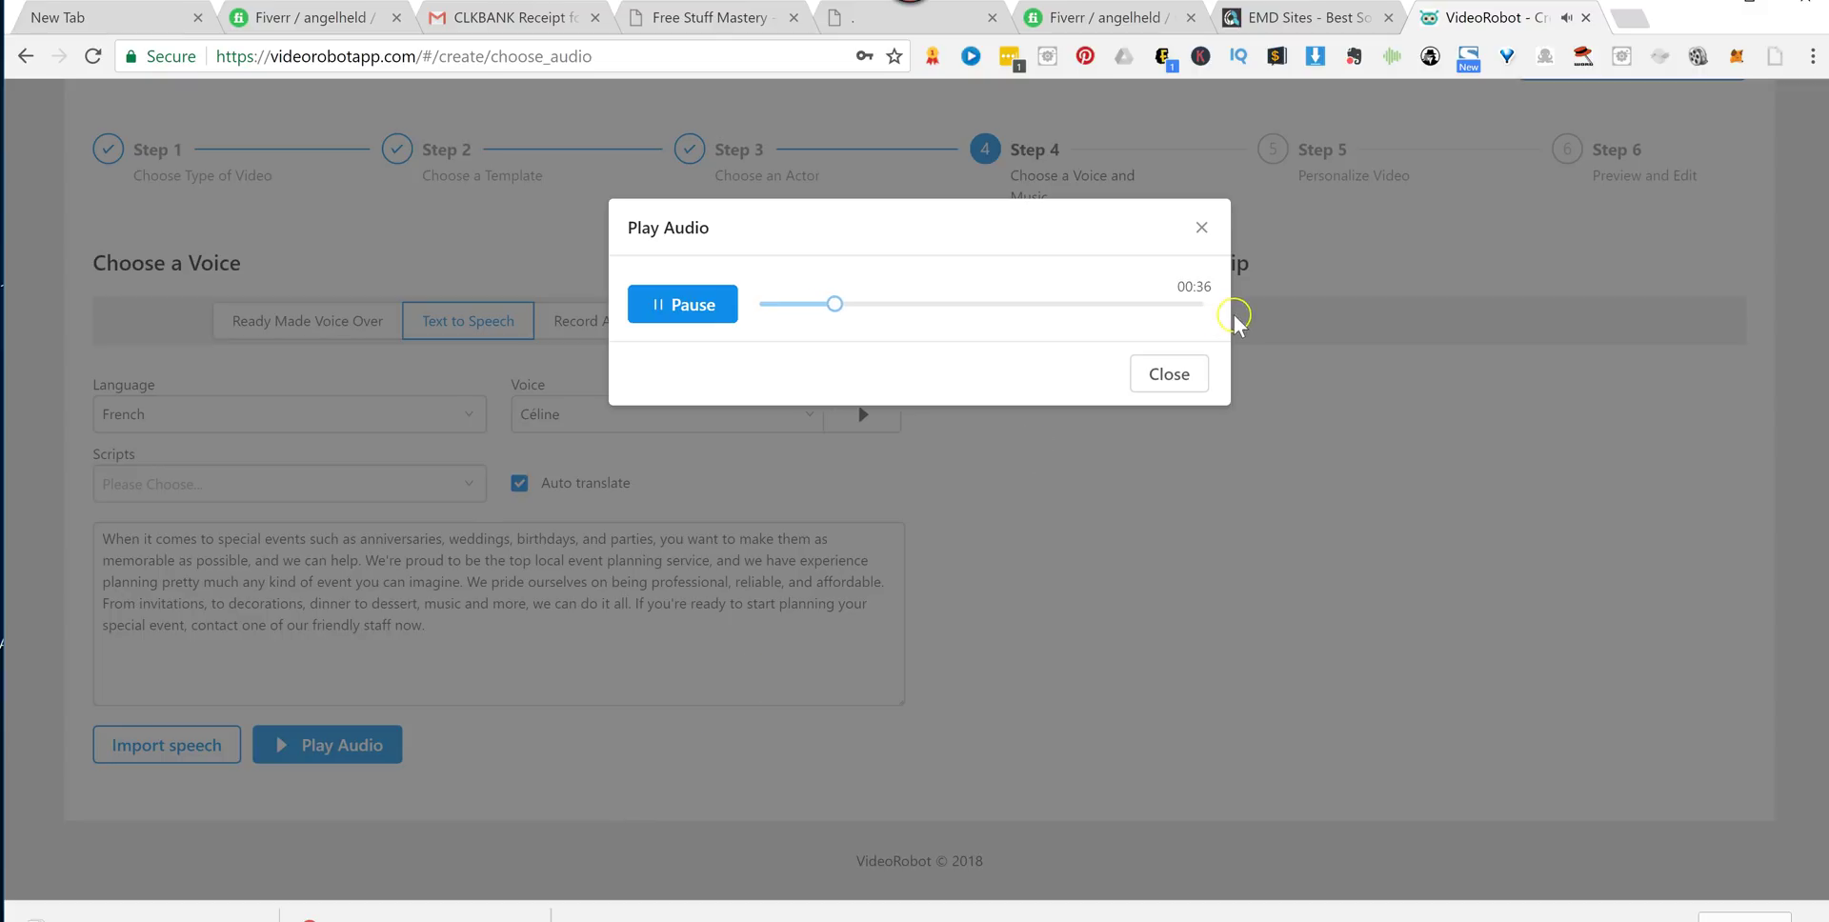
left_click(716, 307)
left_click(1186, 375)
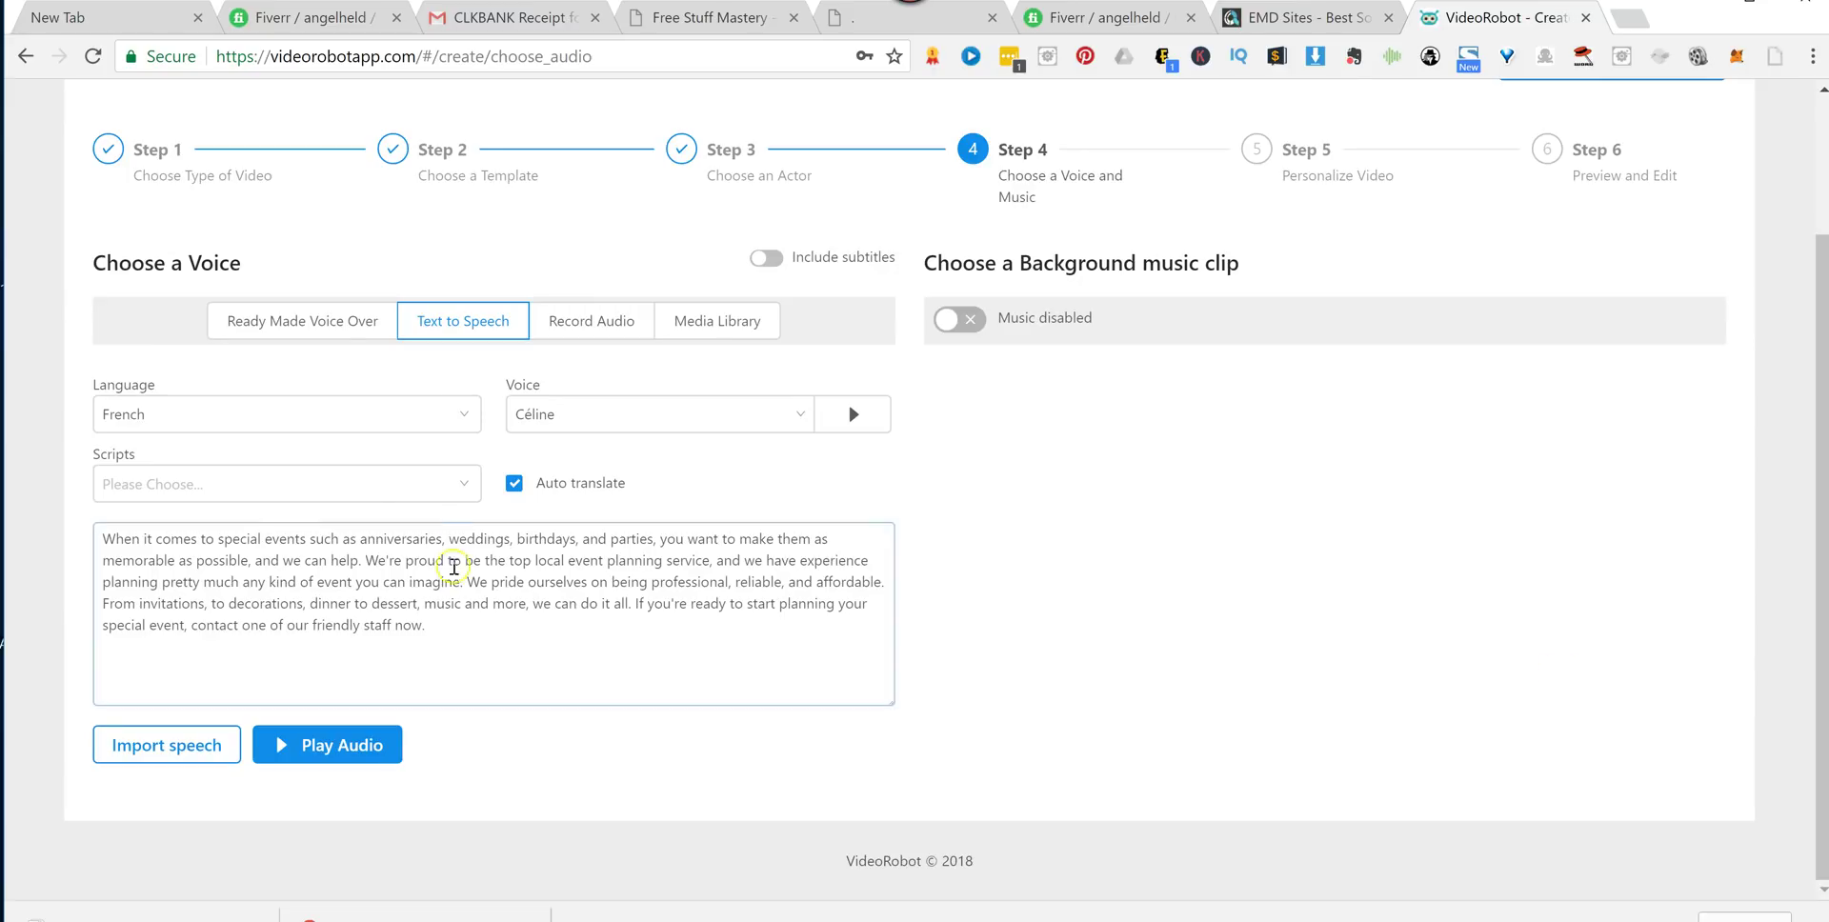
Adjust the Step 4 script and audio options, leaving background music disabled.
left_click(400, 632)
left_click(448, 415)
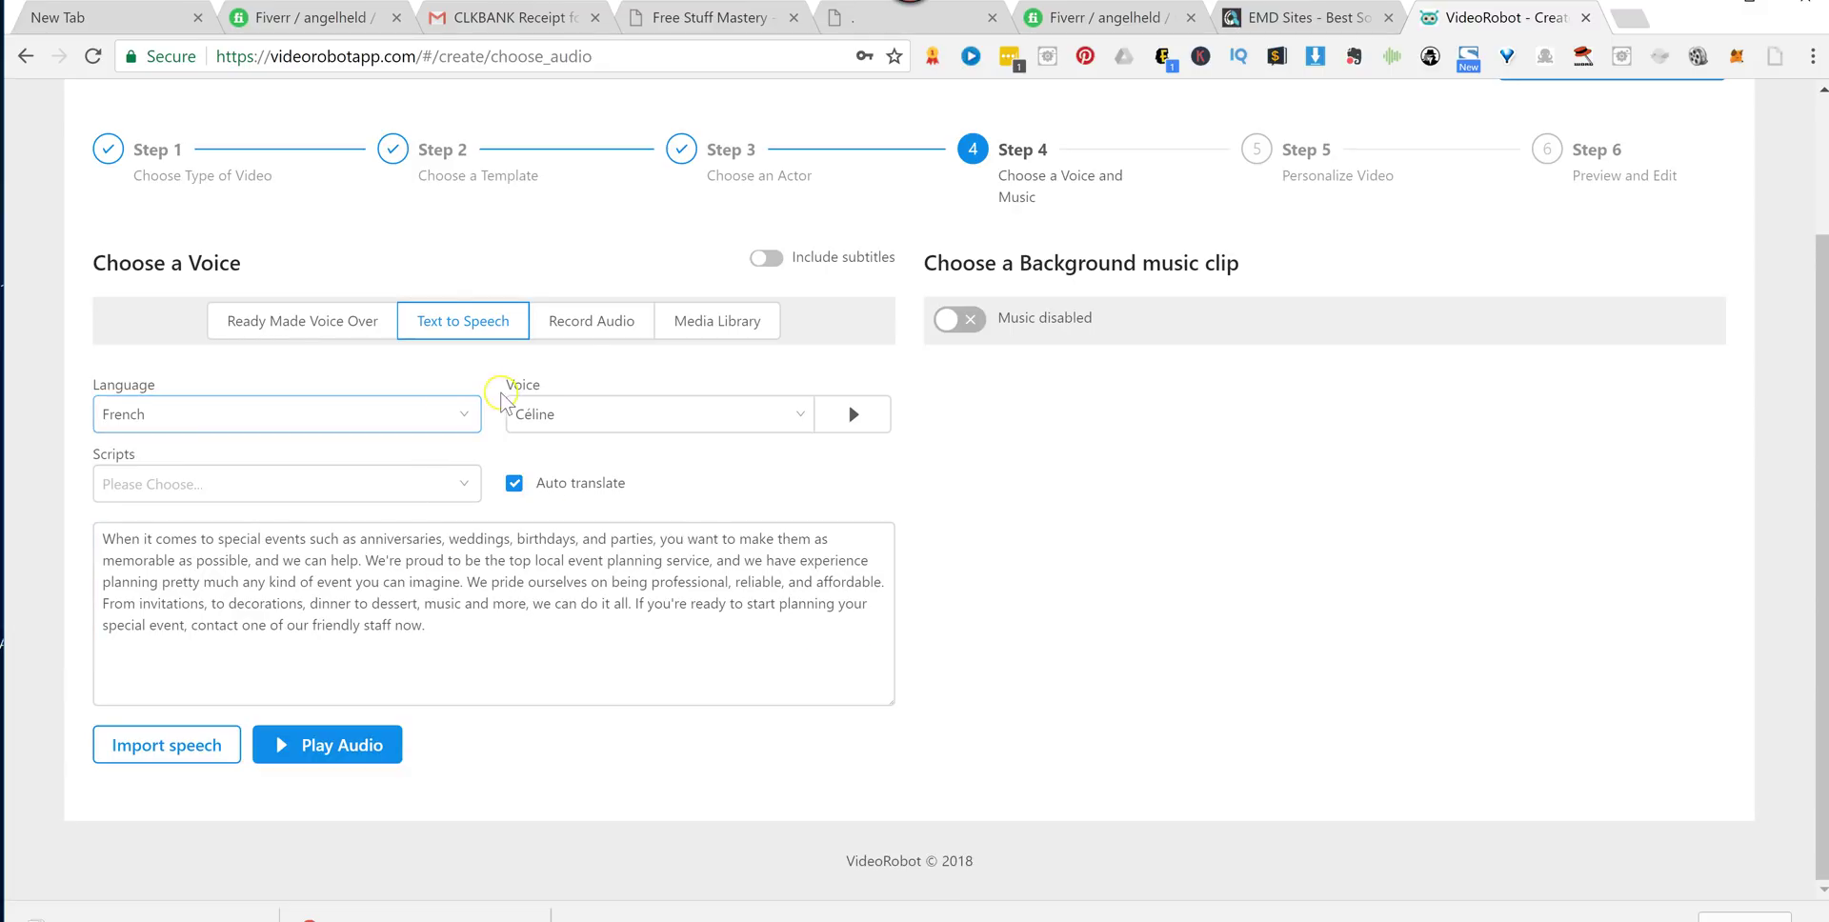
left_click(555, 326)
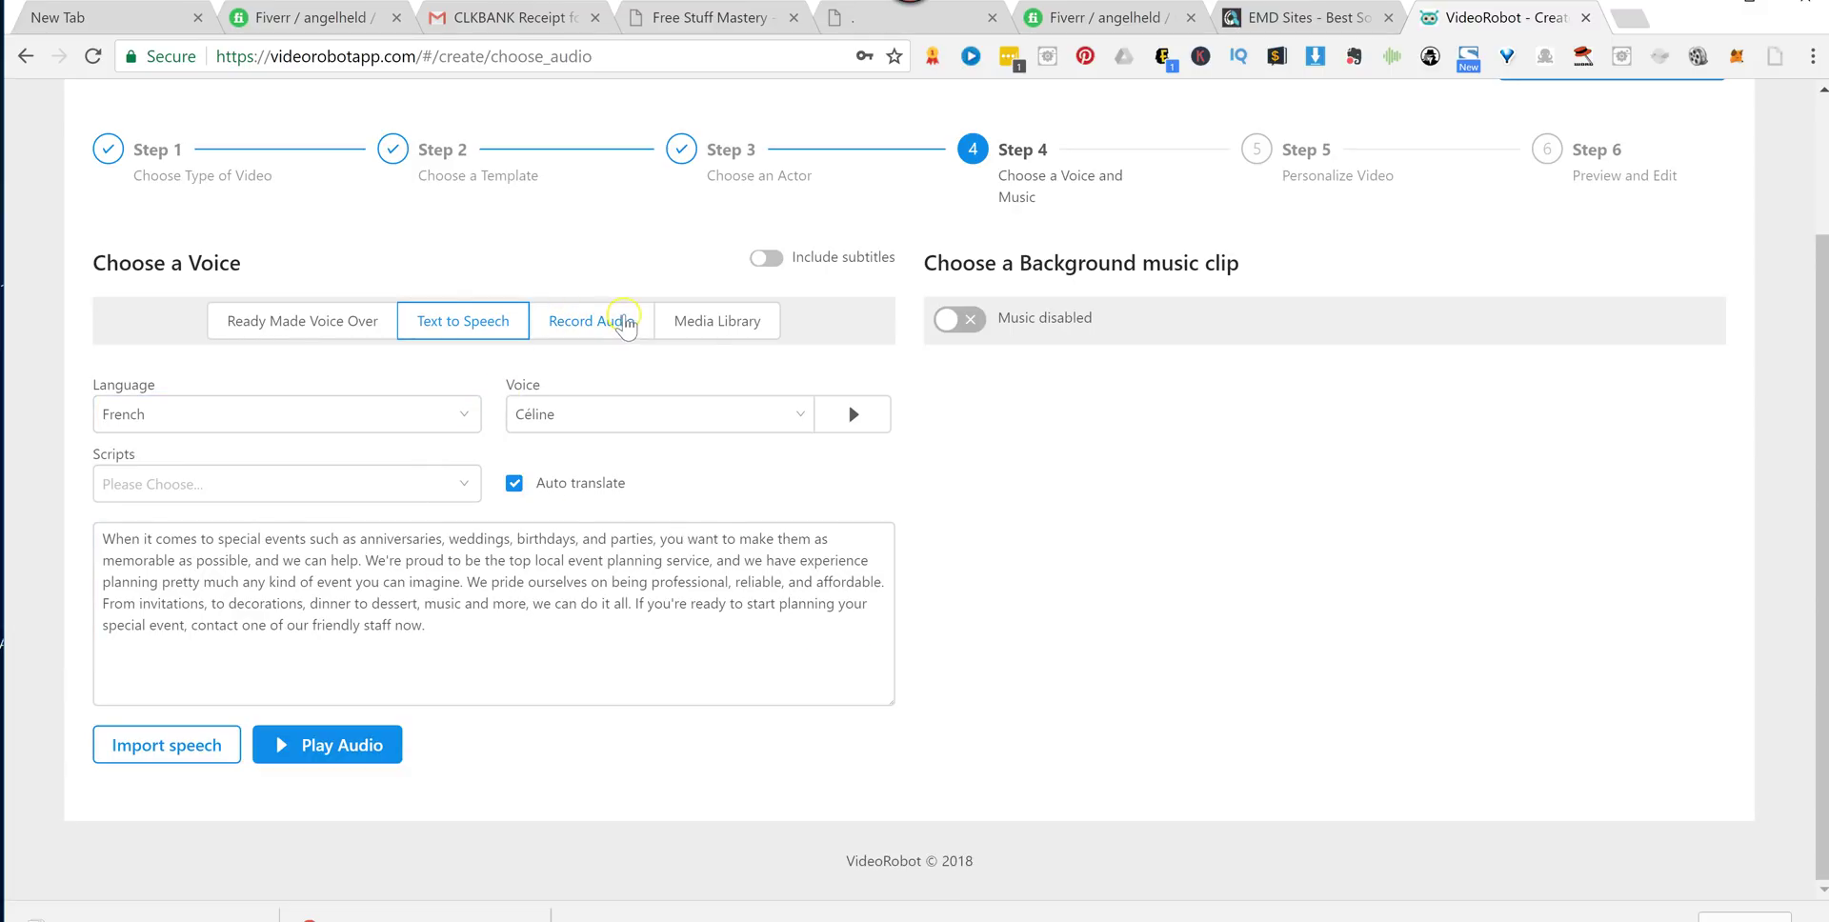
left_click(742, 335)
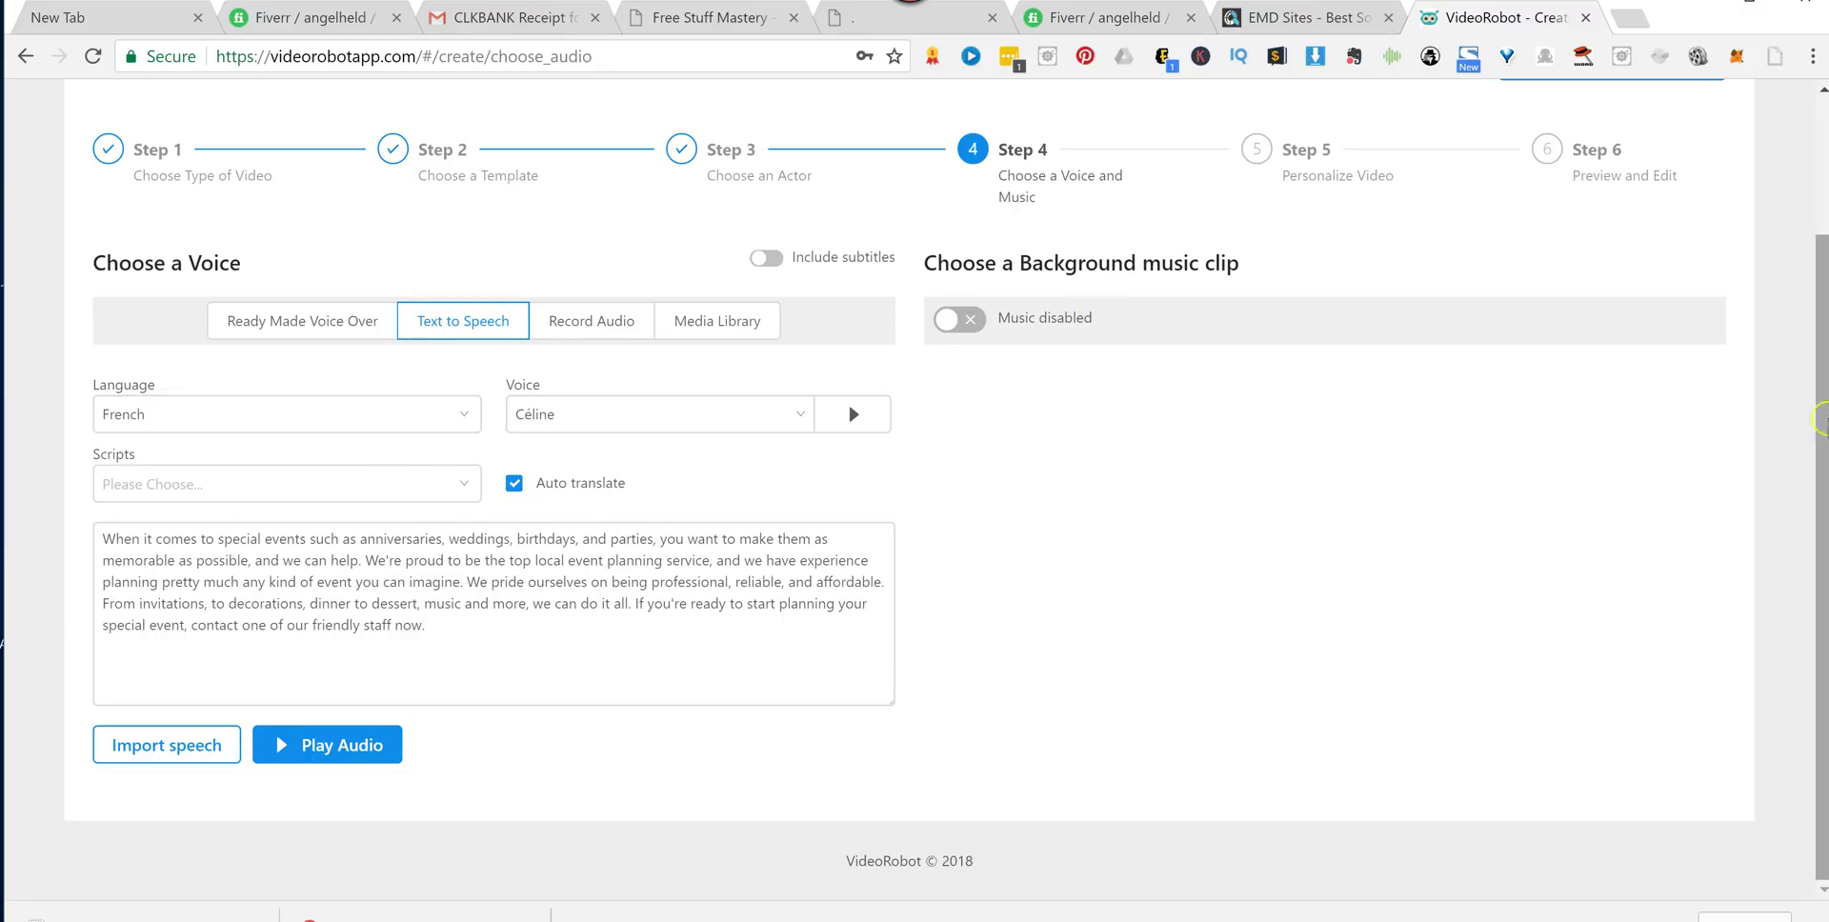
left_click_drag(1819, 412, 1821, 221)
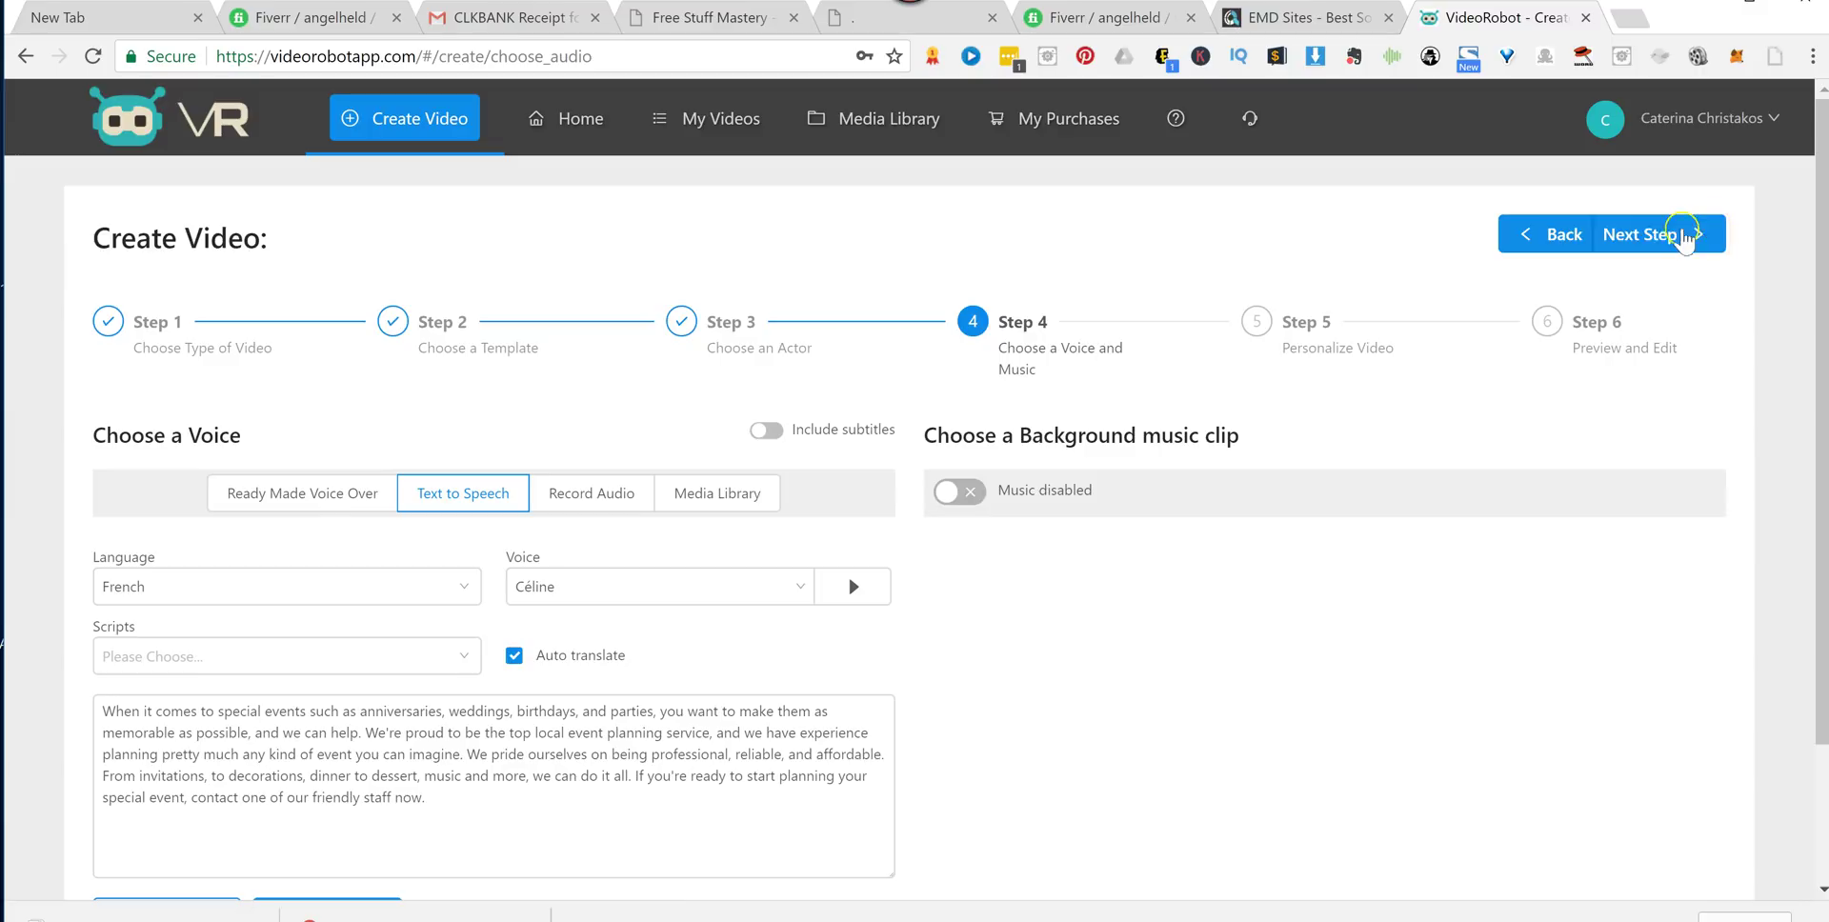
Replace the placeholder company name with 'Event Planning Masters' and proceed to Preview and Edit.
left_click(1656, 237)
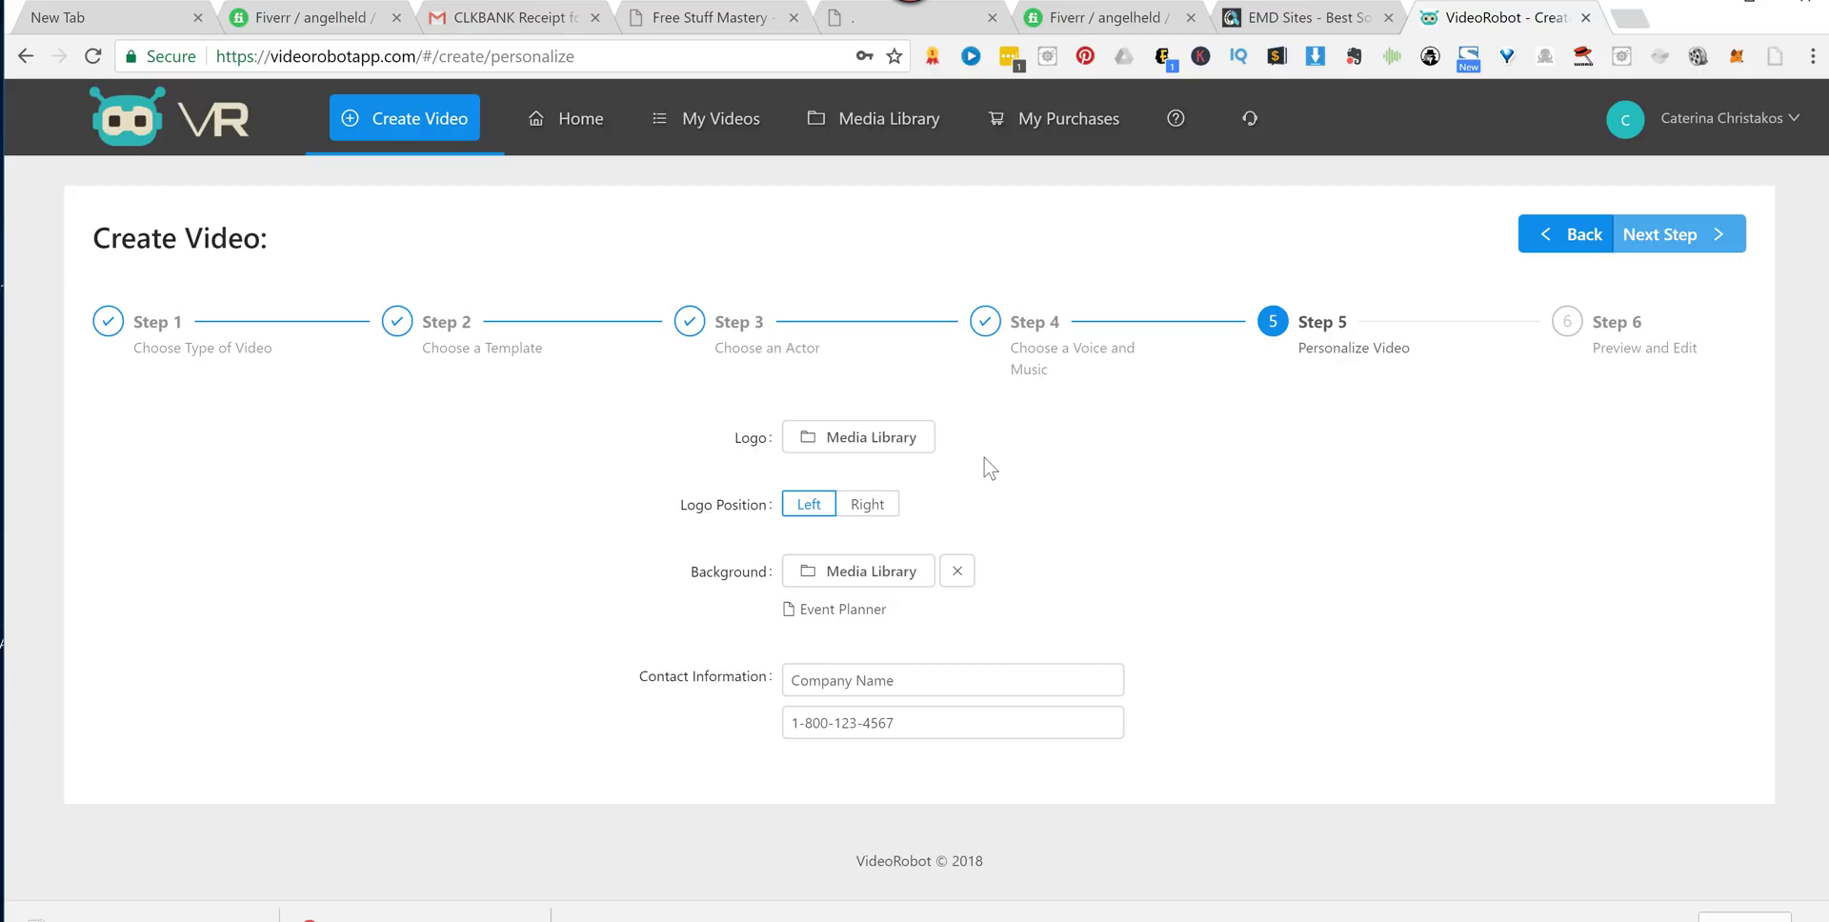
left_click(788, 679)
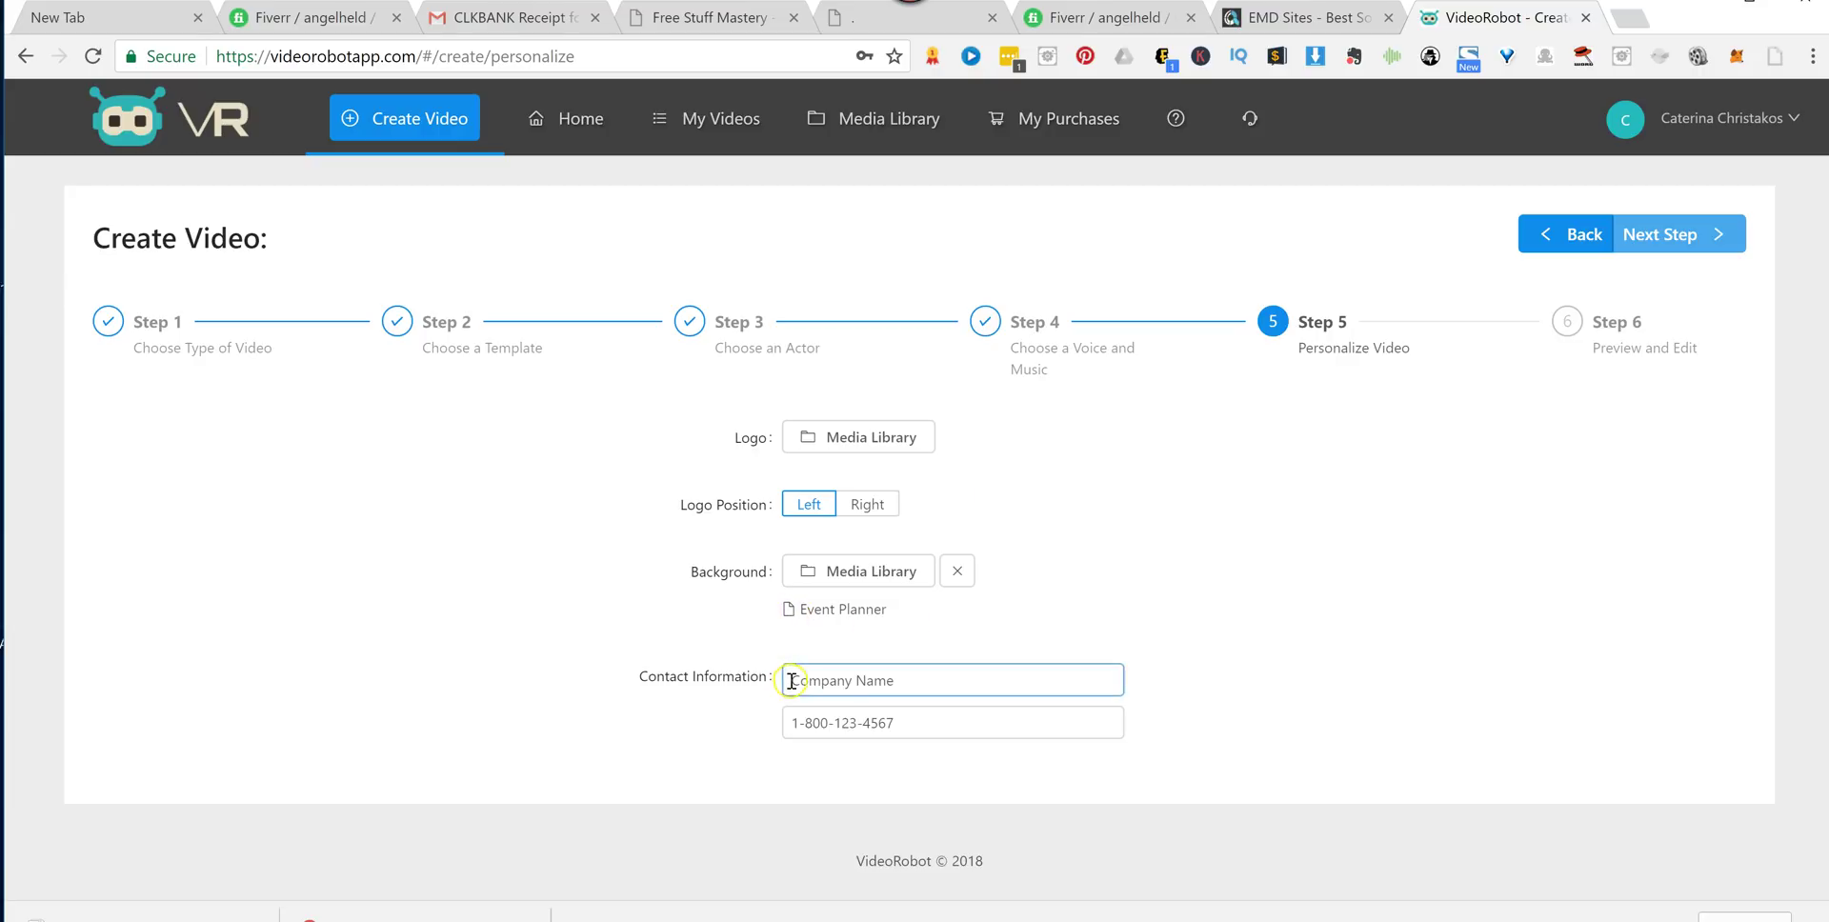
left_click_drag(789, 678, 1002, 676)
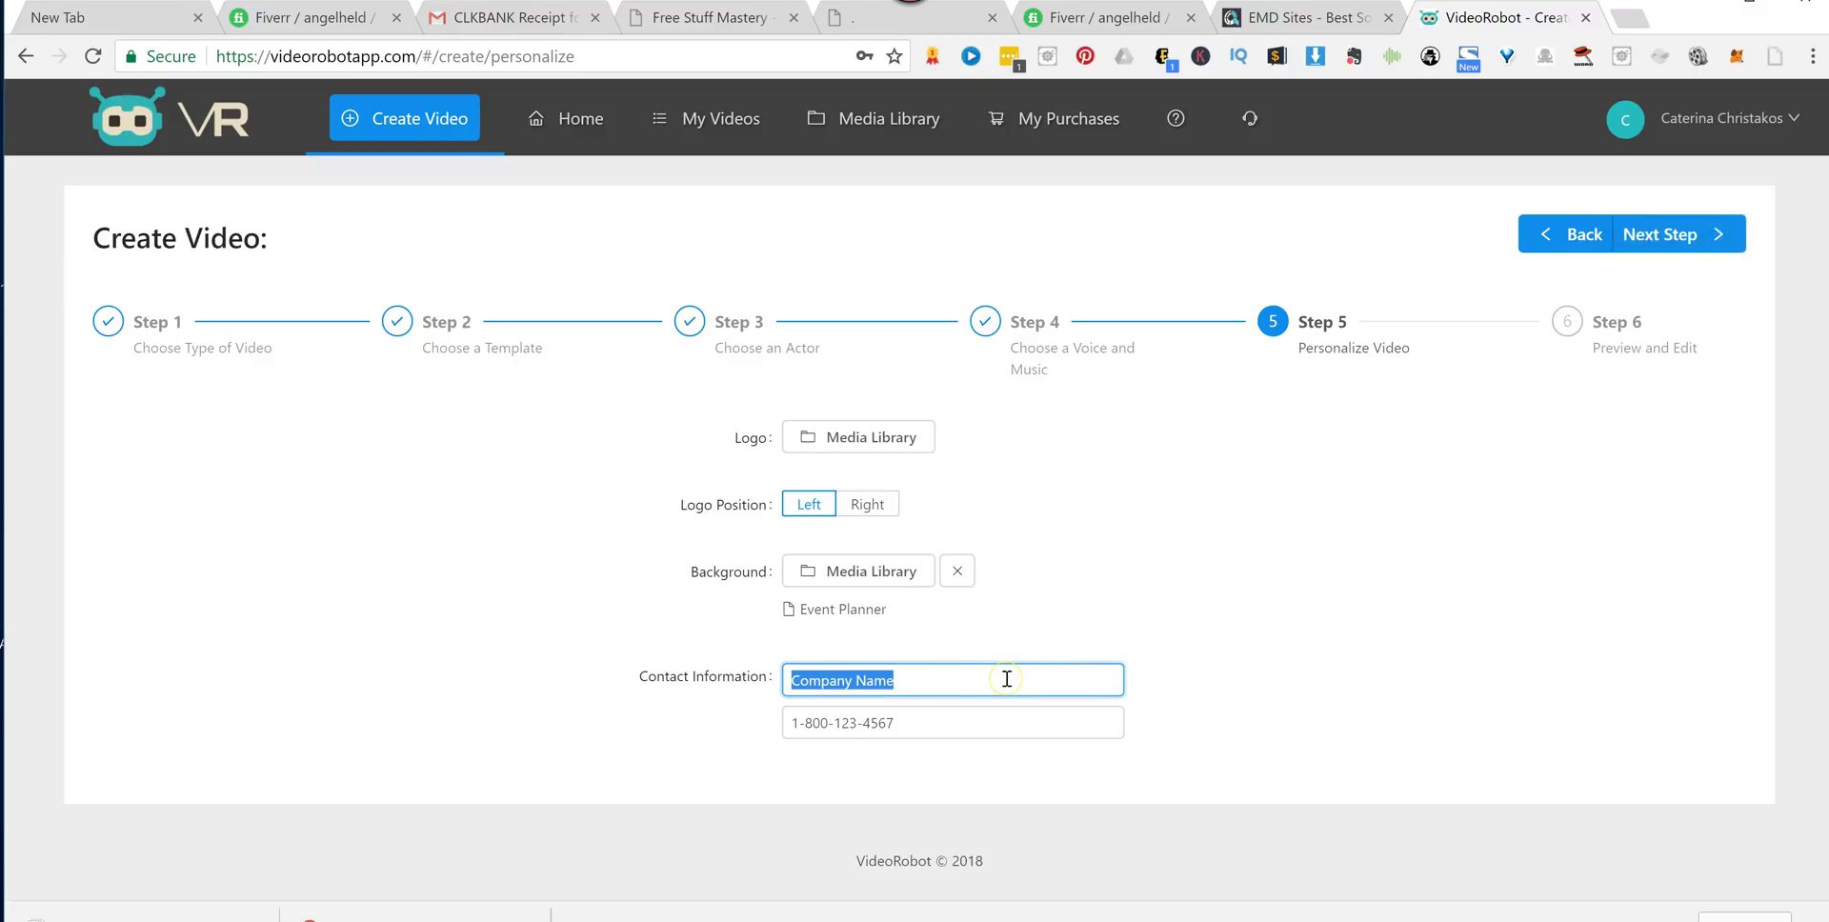
type("Event Planning Masters")
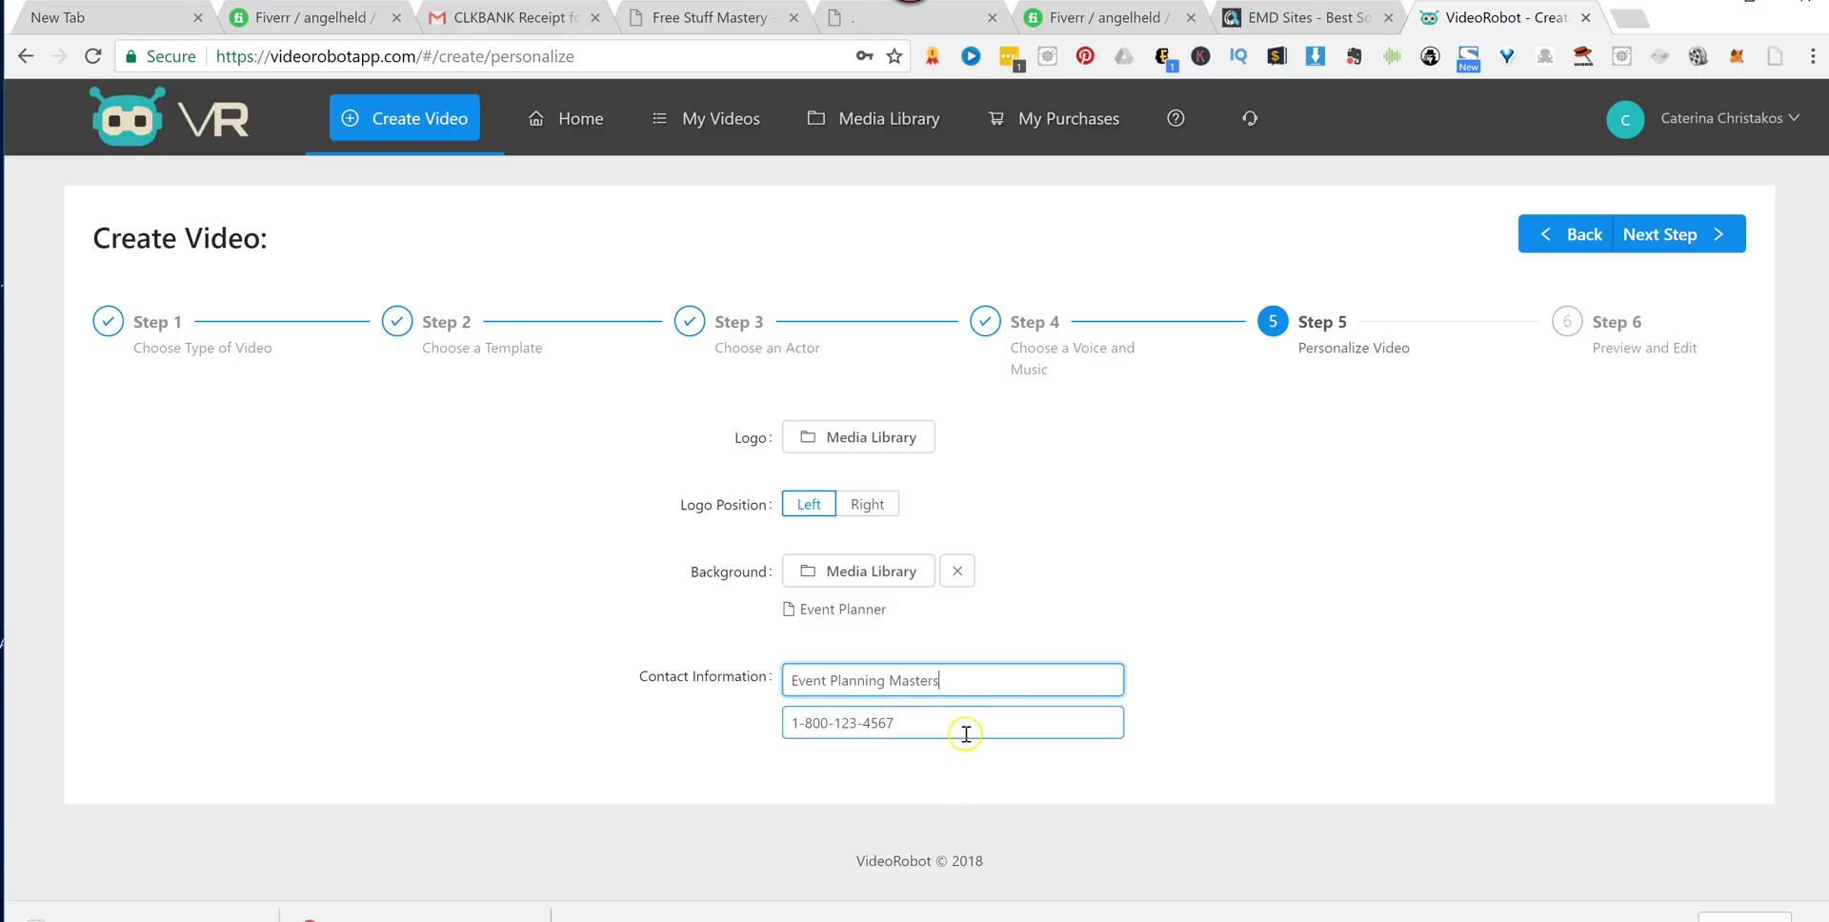
left_click(1675, 234)
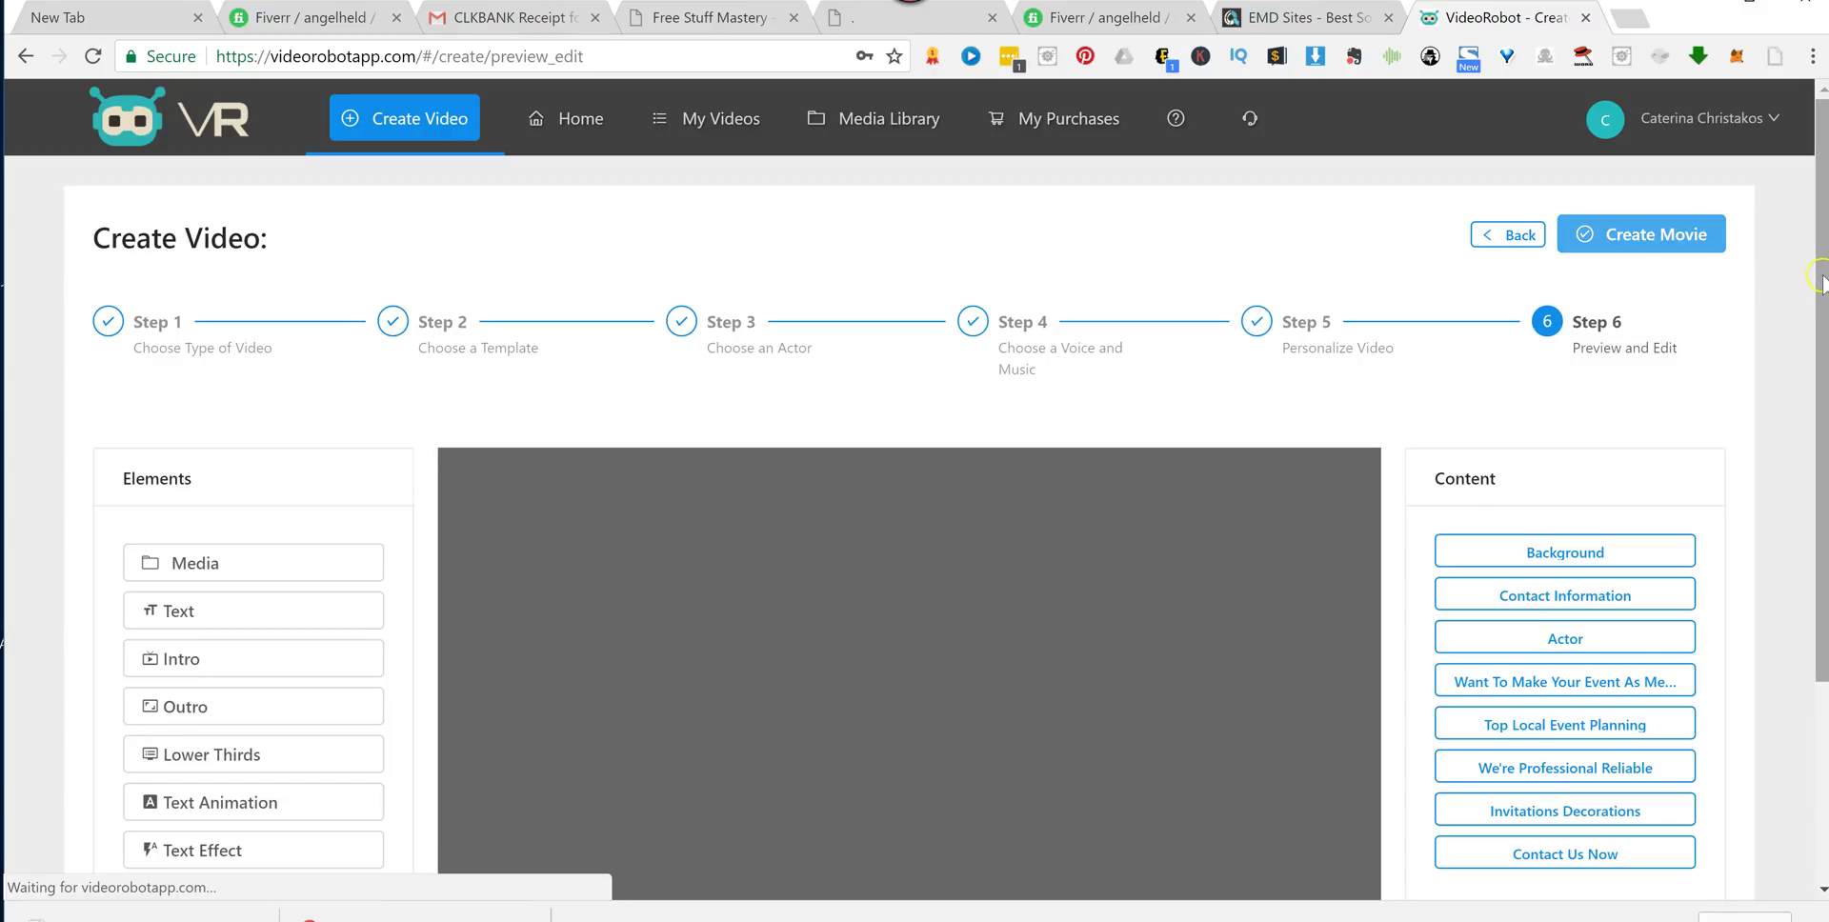
Play and then pause the event-planning video preview showing the actor before stage lights.
left_click_drag(1820, 281, 1820, 435)
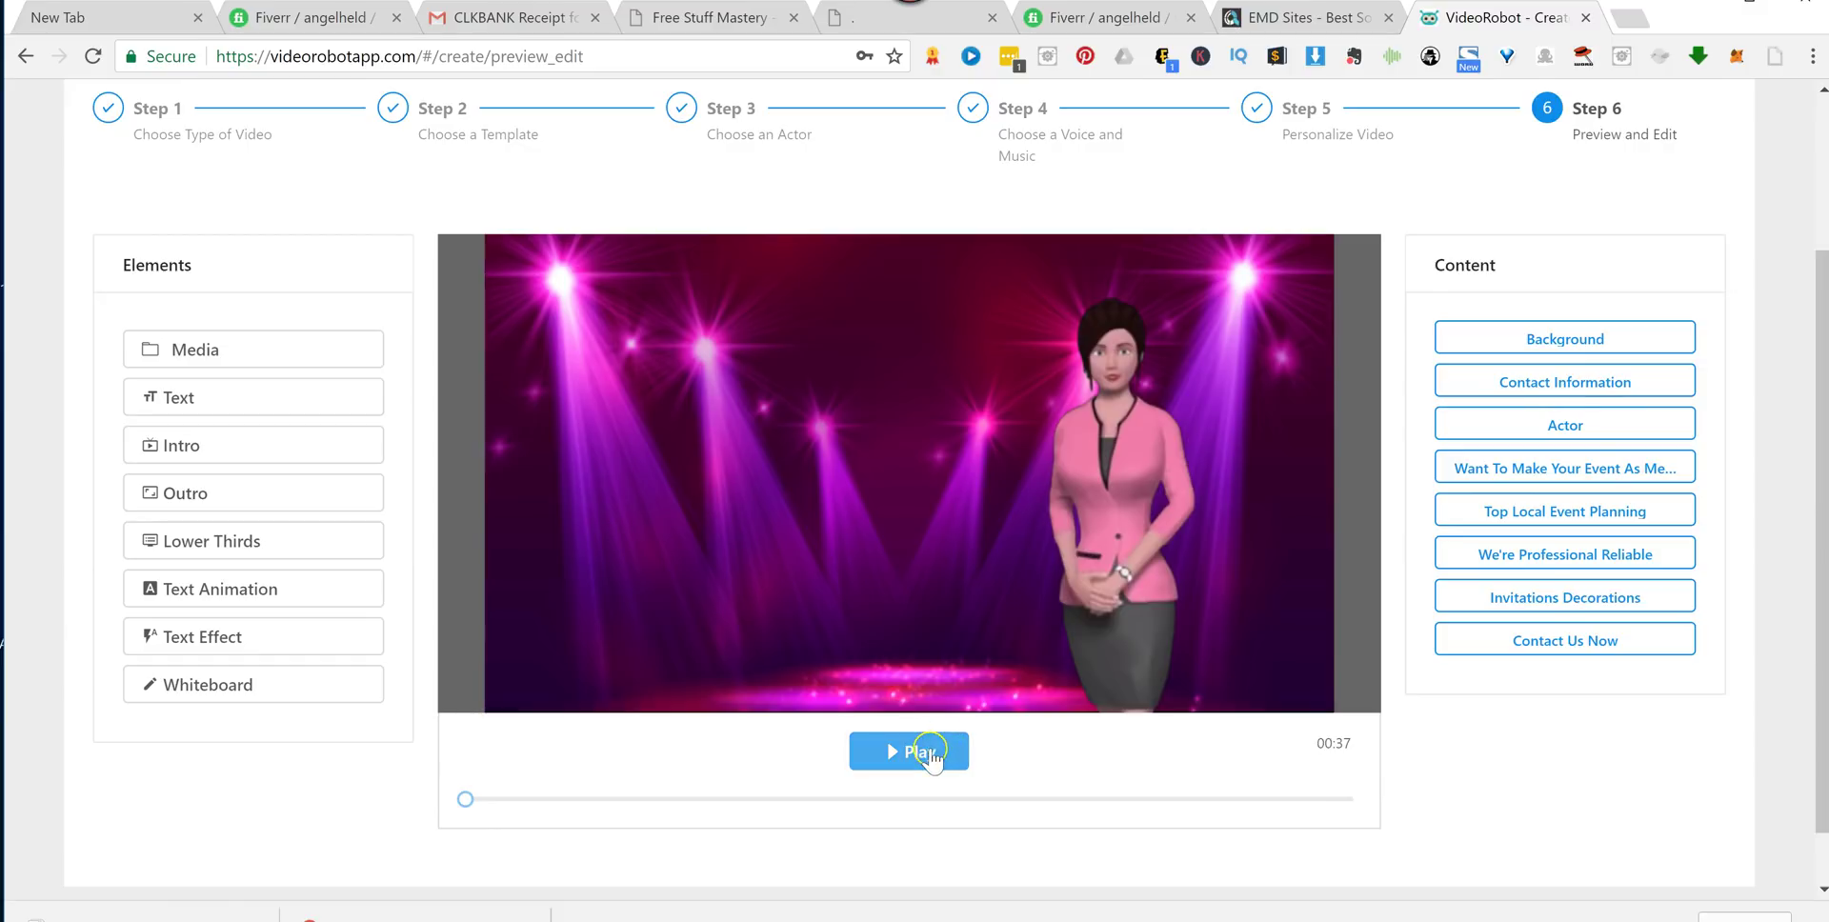
left_click(928, 753)
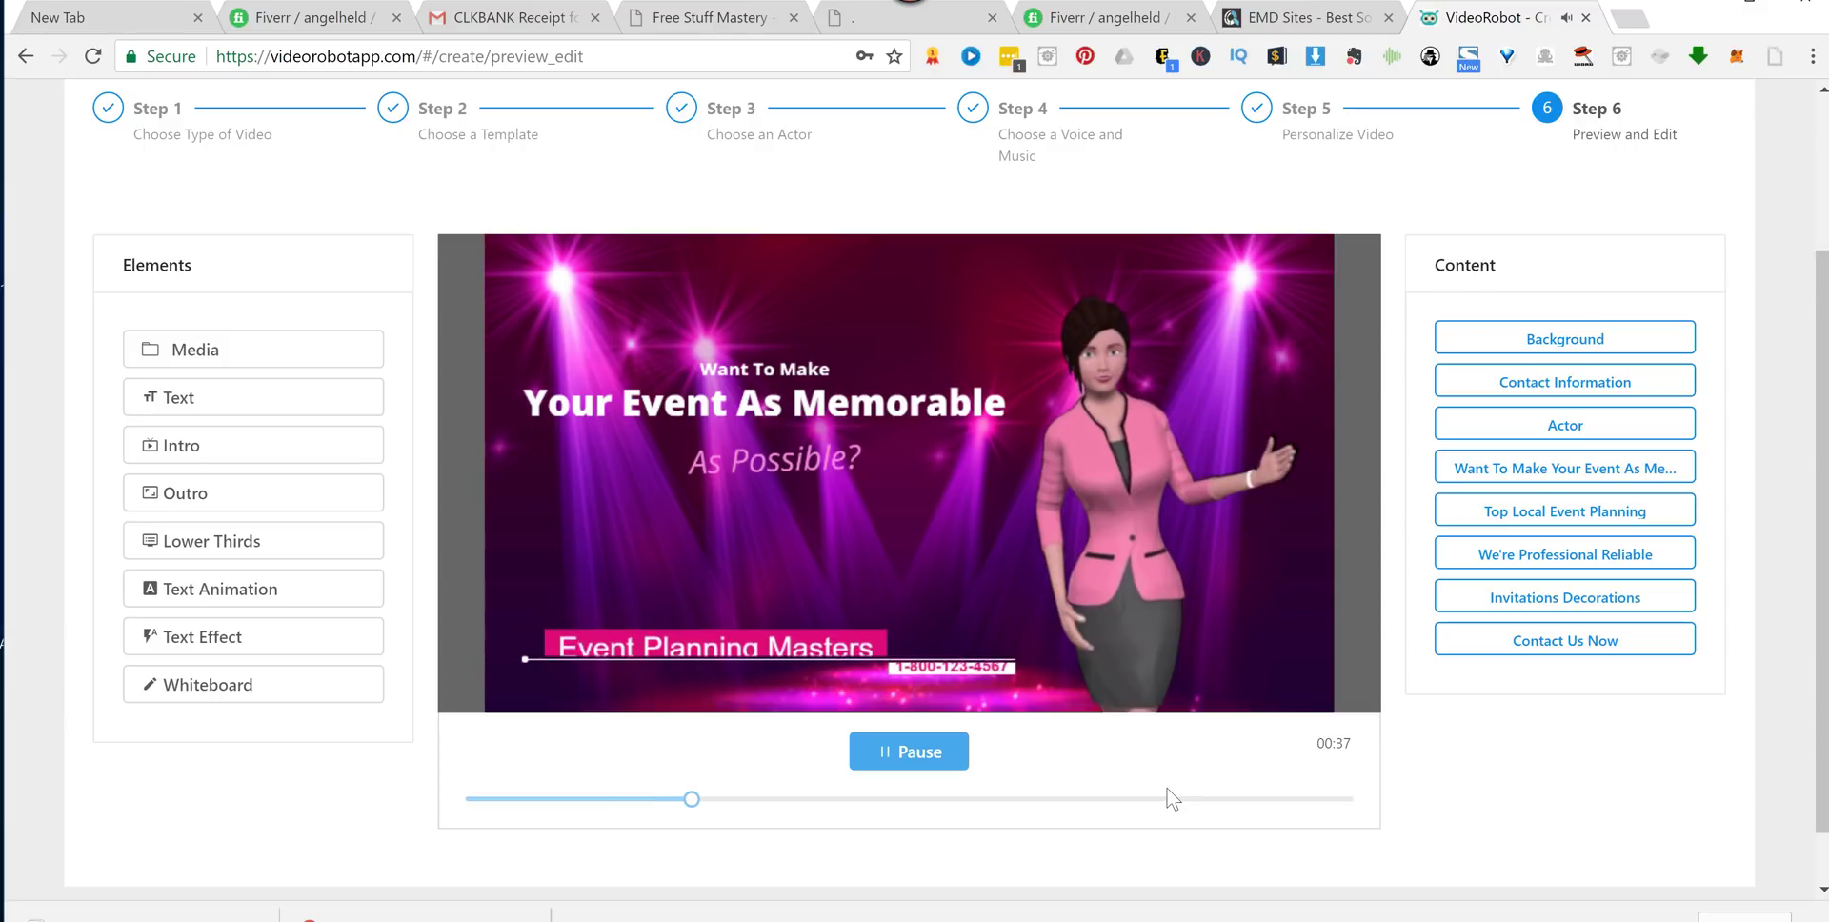
left_click(924, 751)
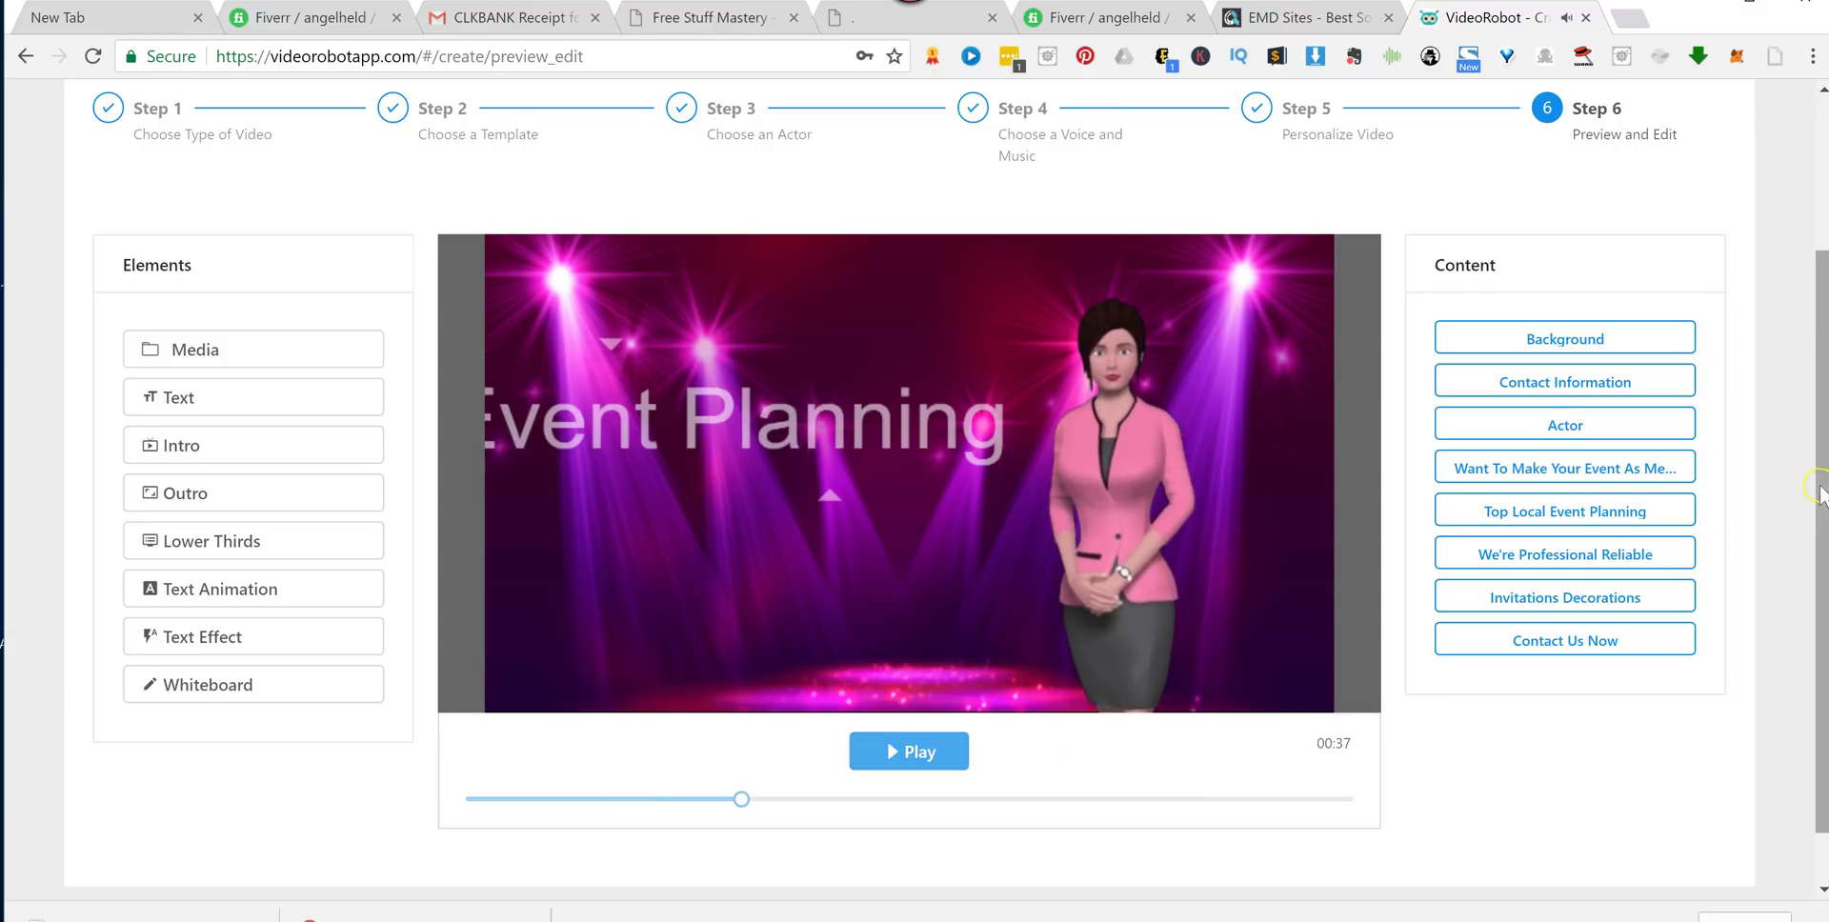
scroll(1807, 500, "up", 3)
Create the movie titled 'Event Planning French' at 1080p Full HD in MP4 and submit it.
left_click(1649, 240)
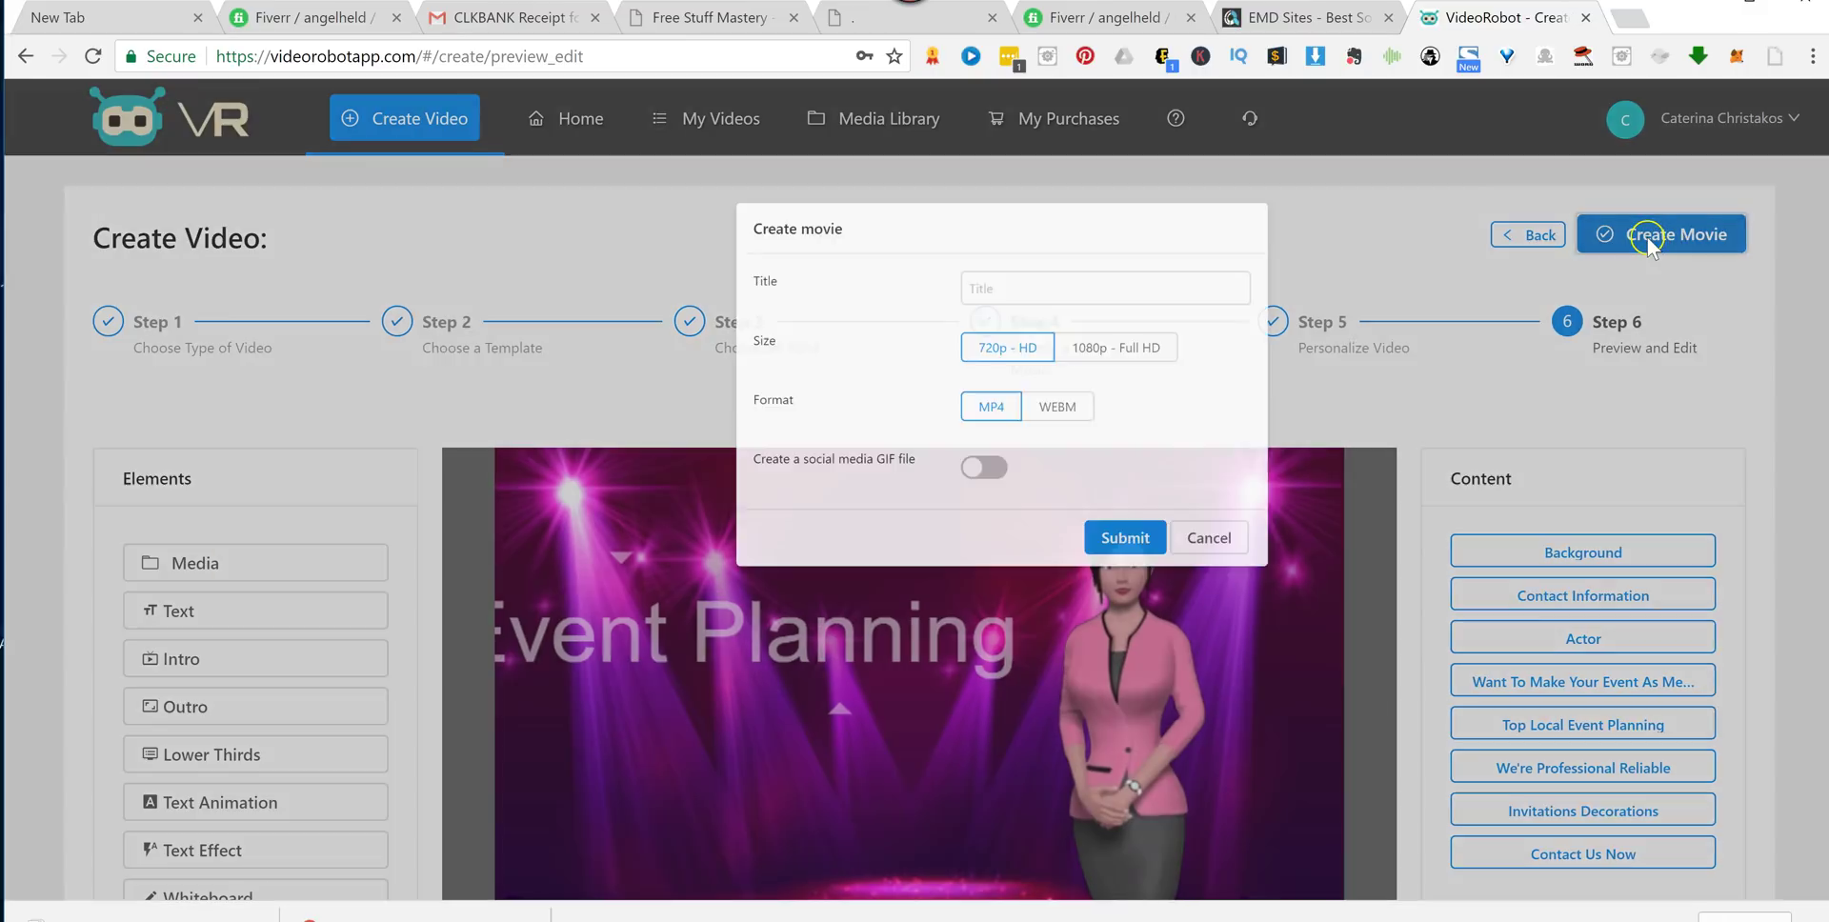
left_click(925, 293)
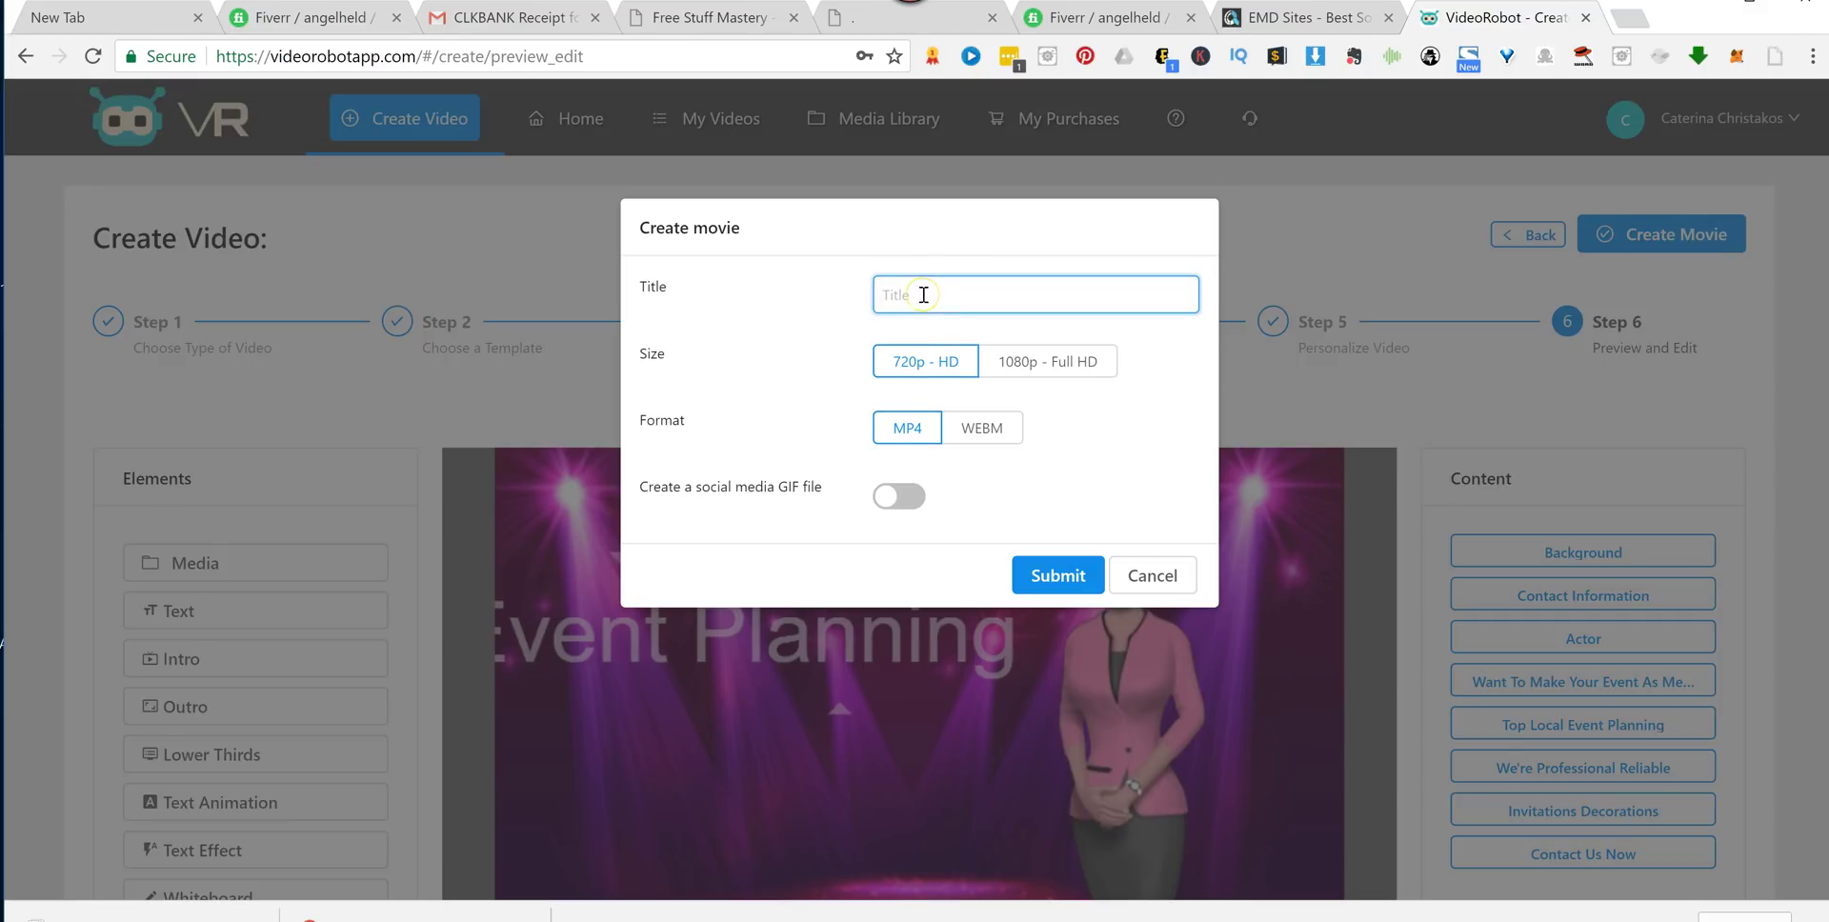
type("Event Planning French")
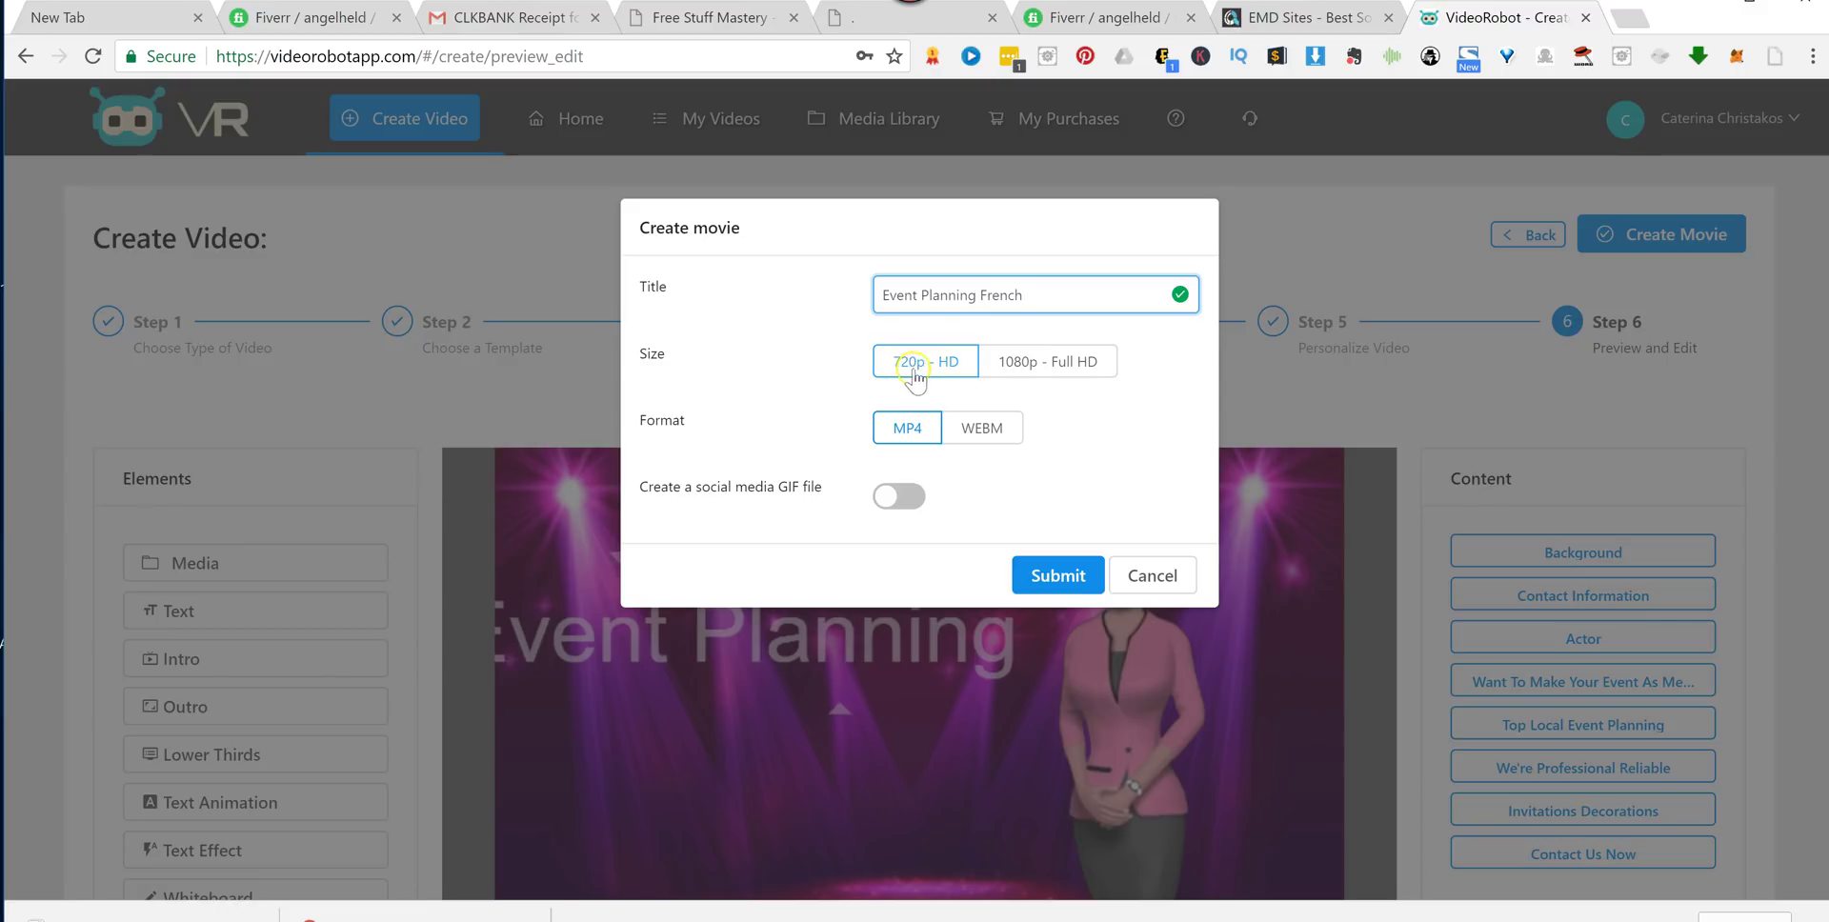
left_click(1074, 373)
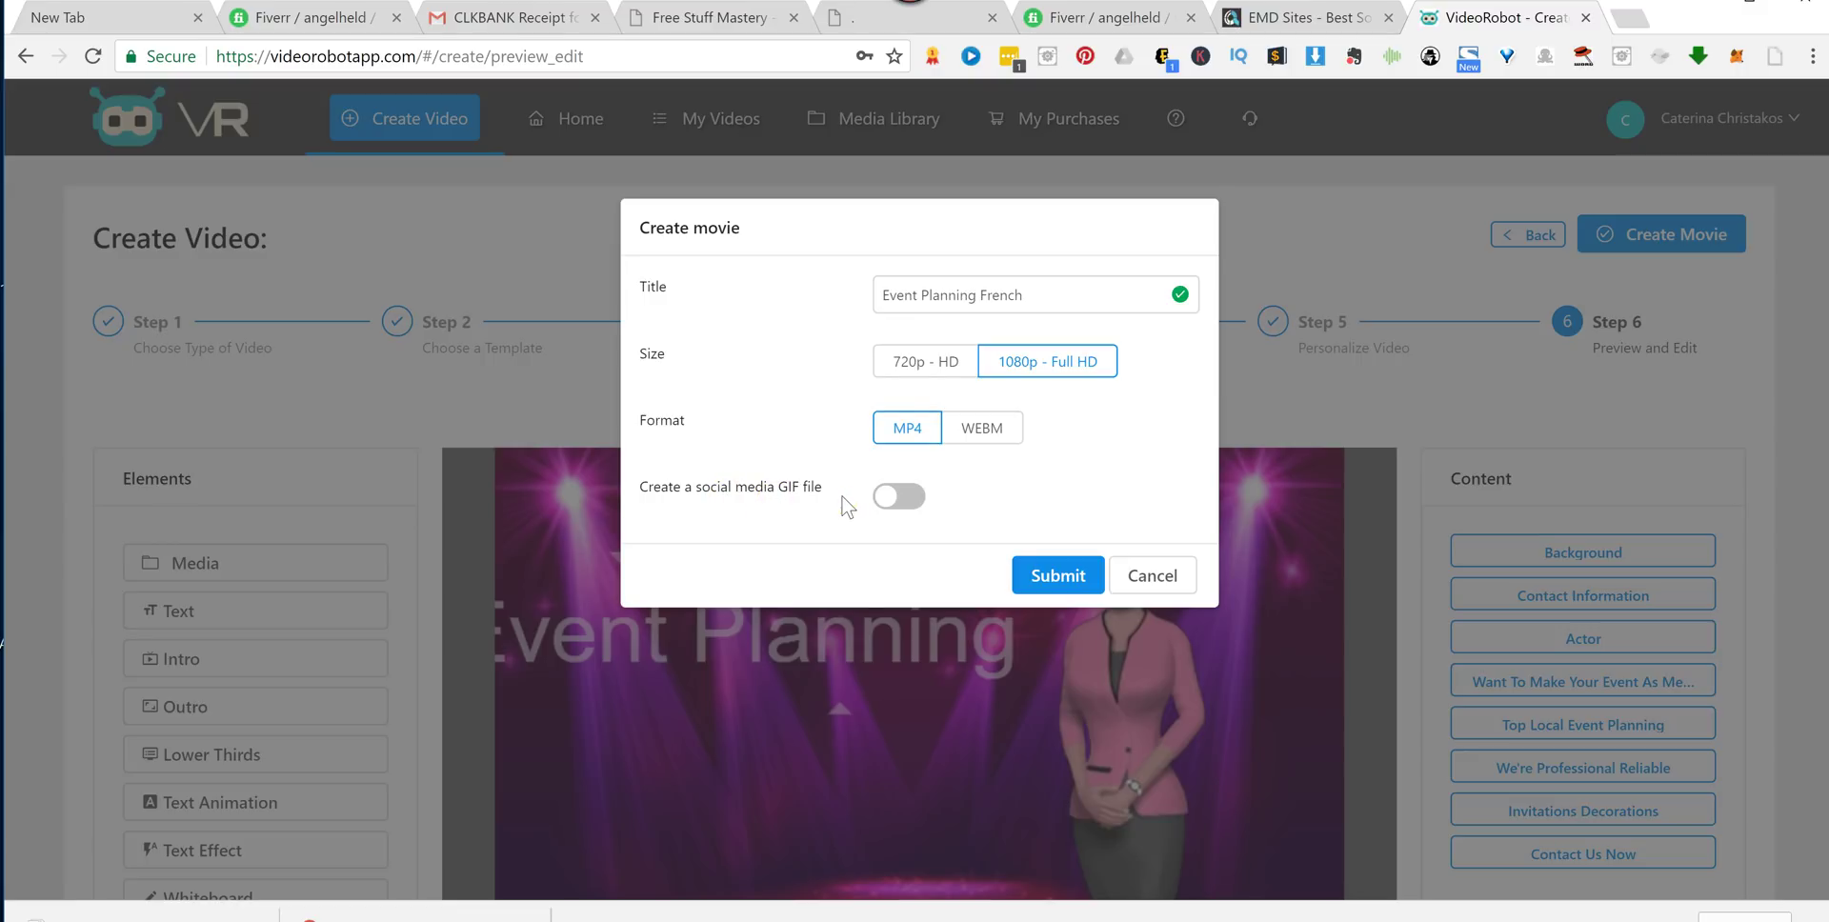
left_click(1057, 573)
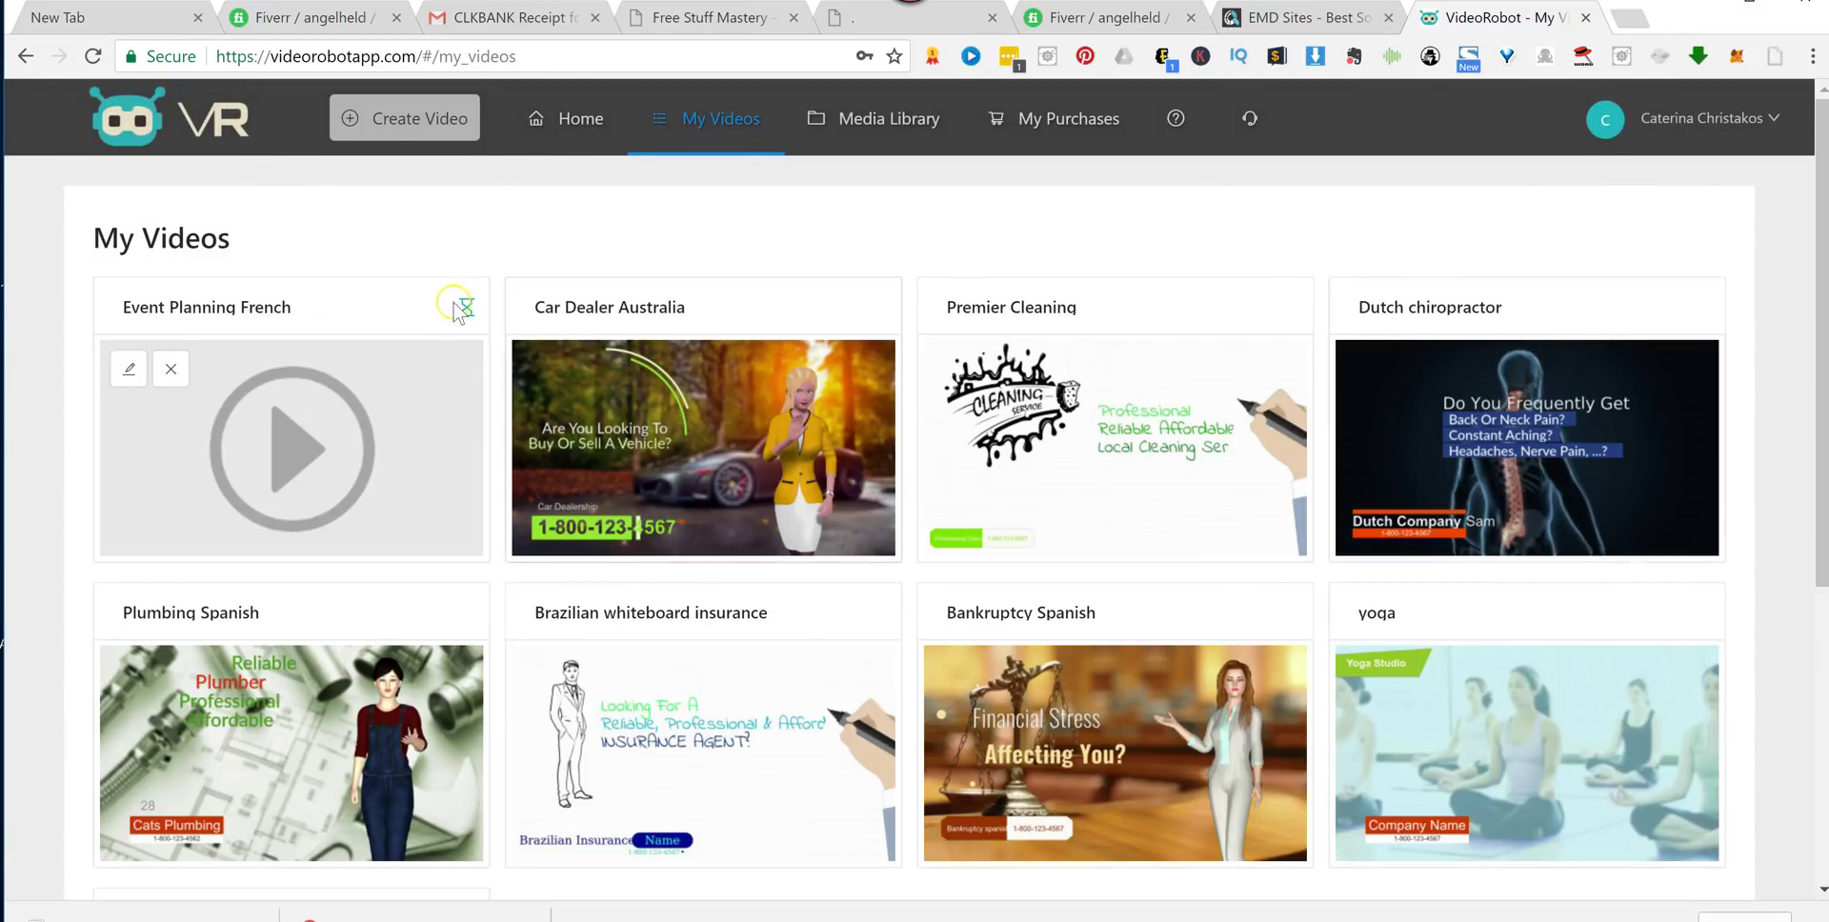
Bring up the Preview button on the yoga video's card in My Videos.
mouse_move(467, 312)
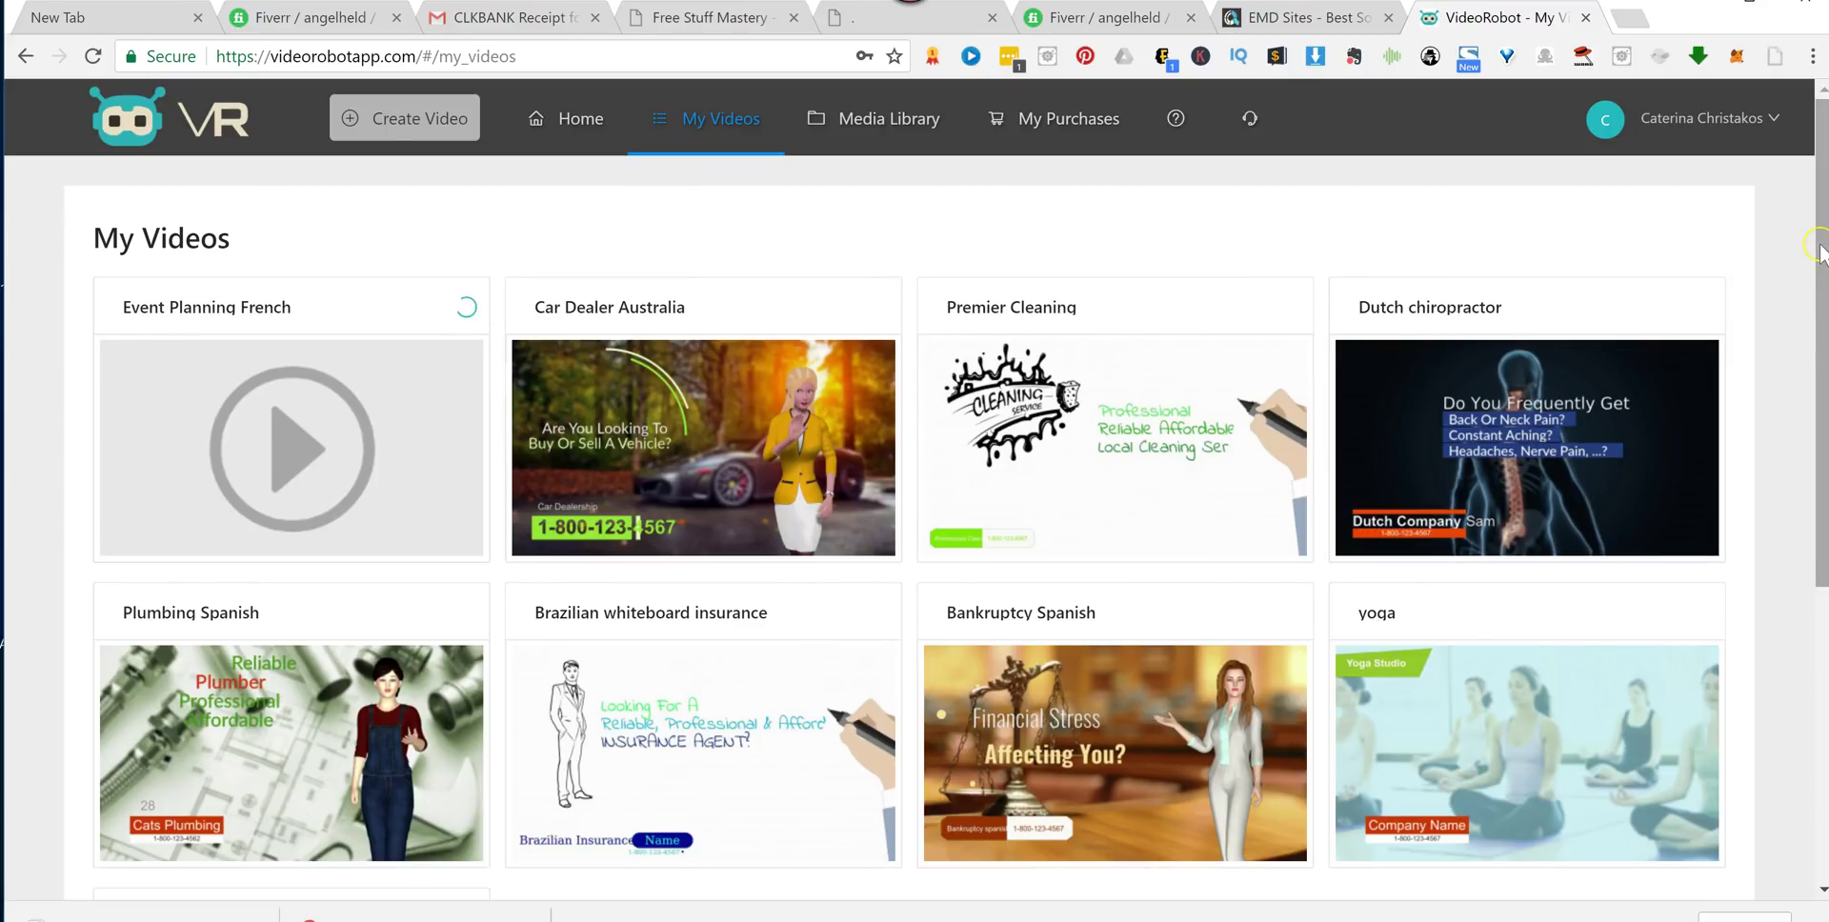
left_click_drag(1819, 248, 1822, 282)
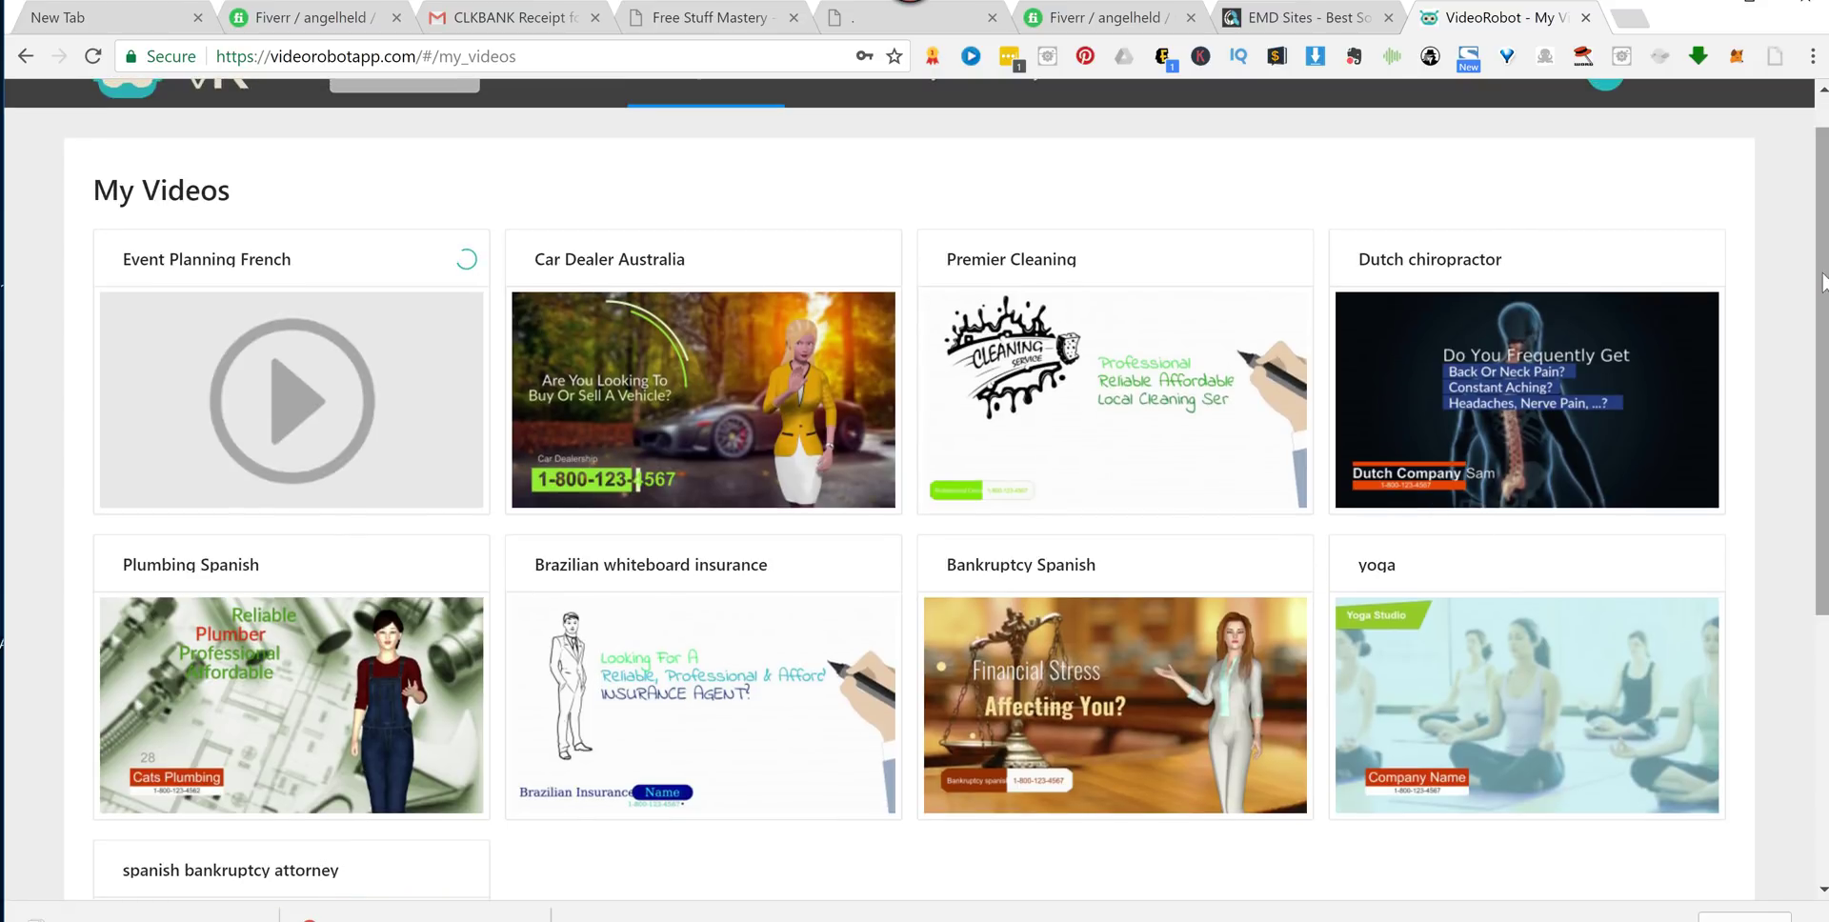
mouse_move(1443, 738)
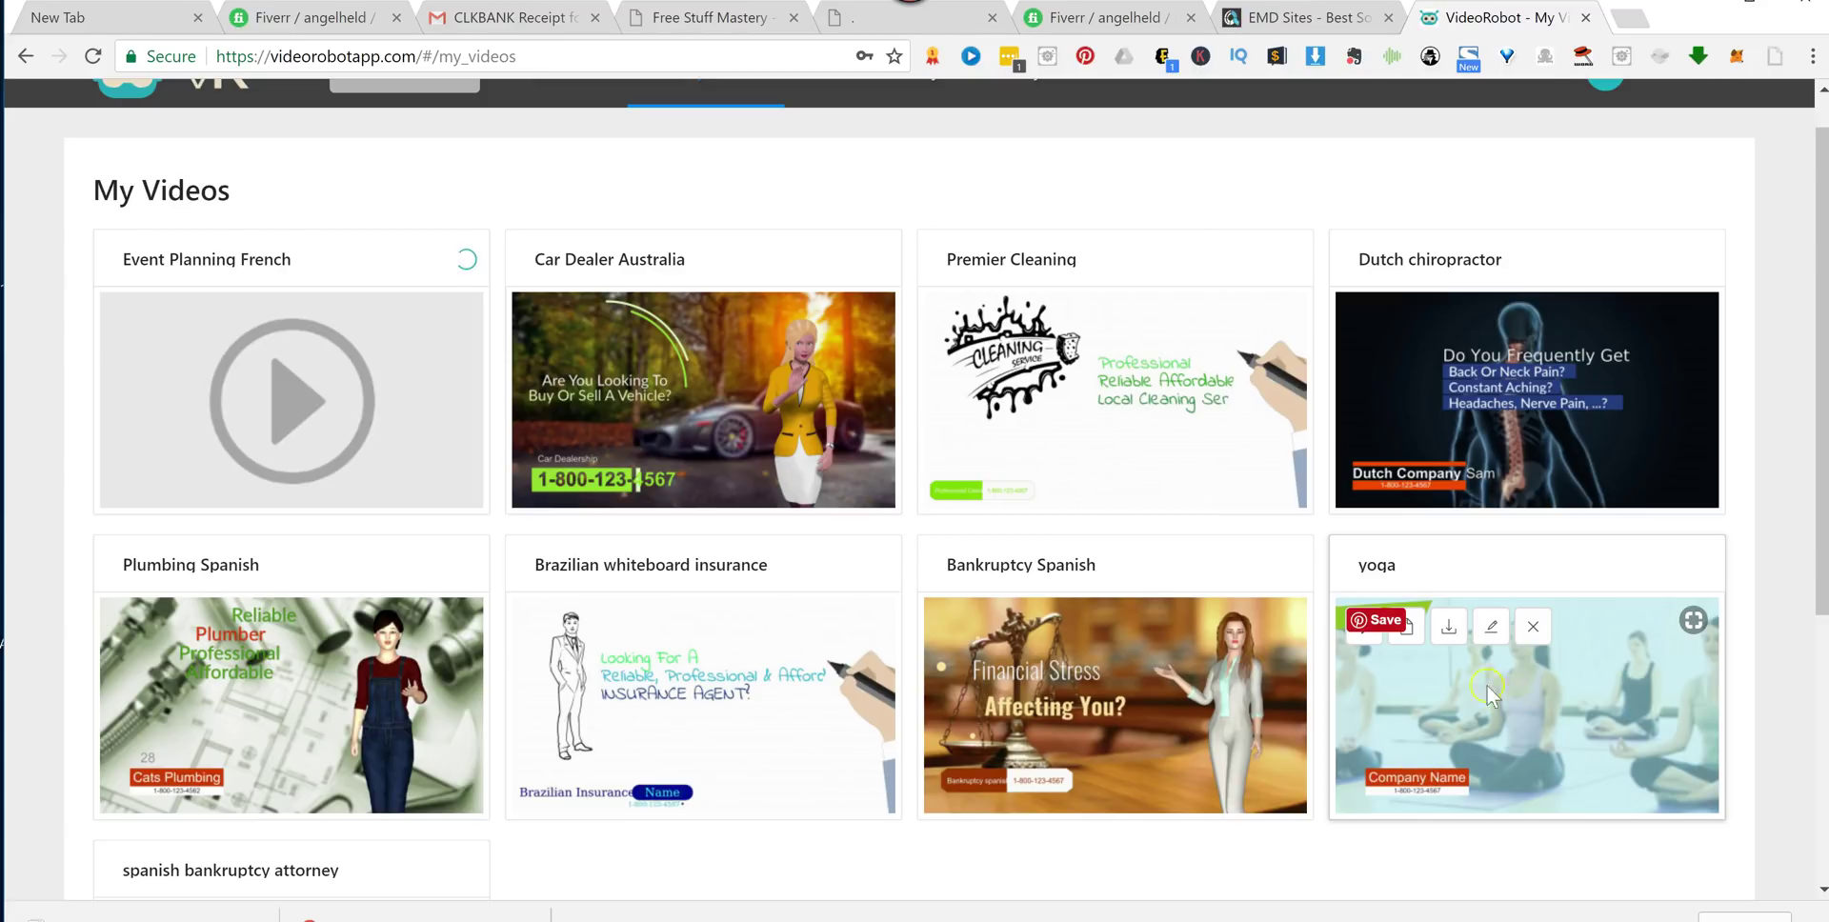
Play the yoga video preview, pause it partway, and close the Preview Video dialog.
left_click(1359, 628)
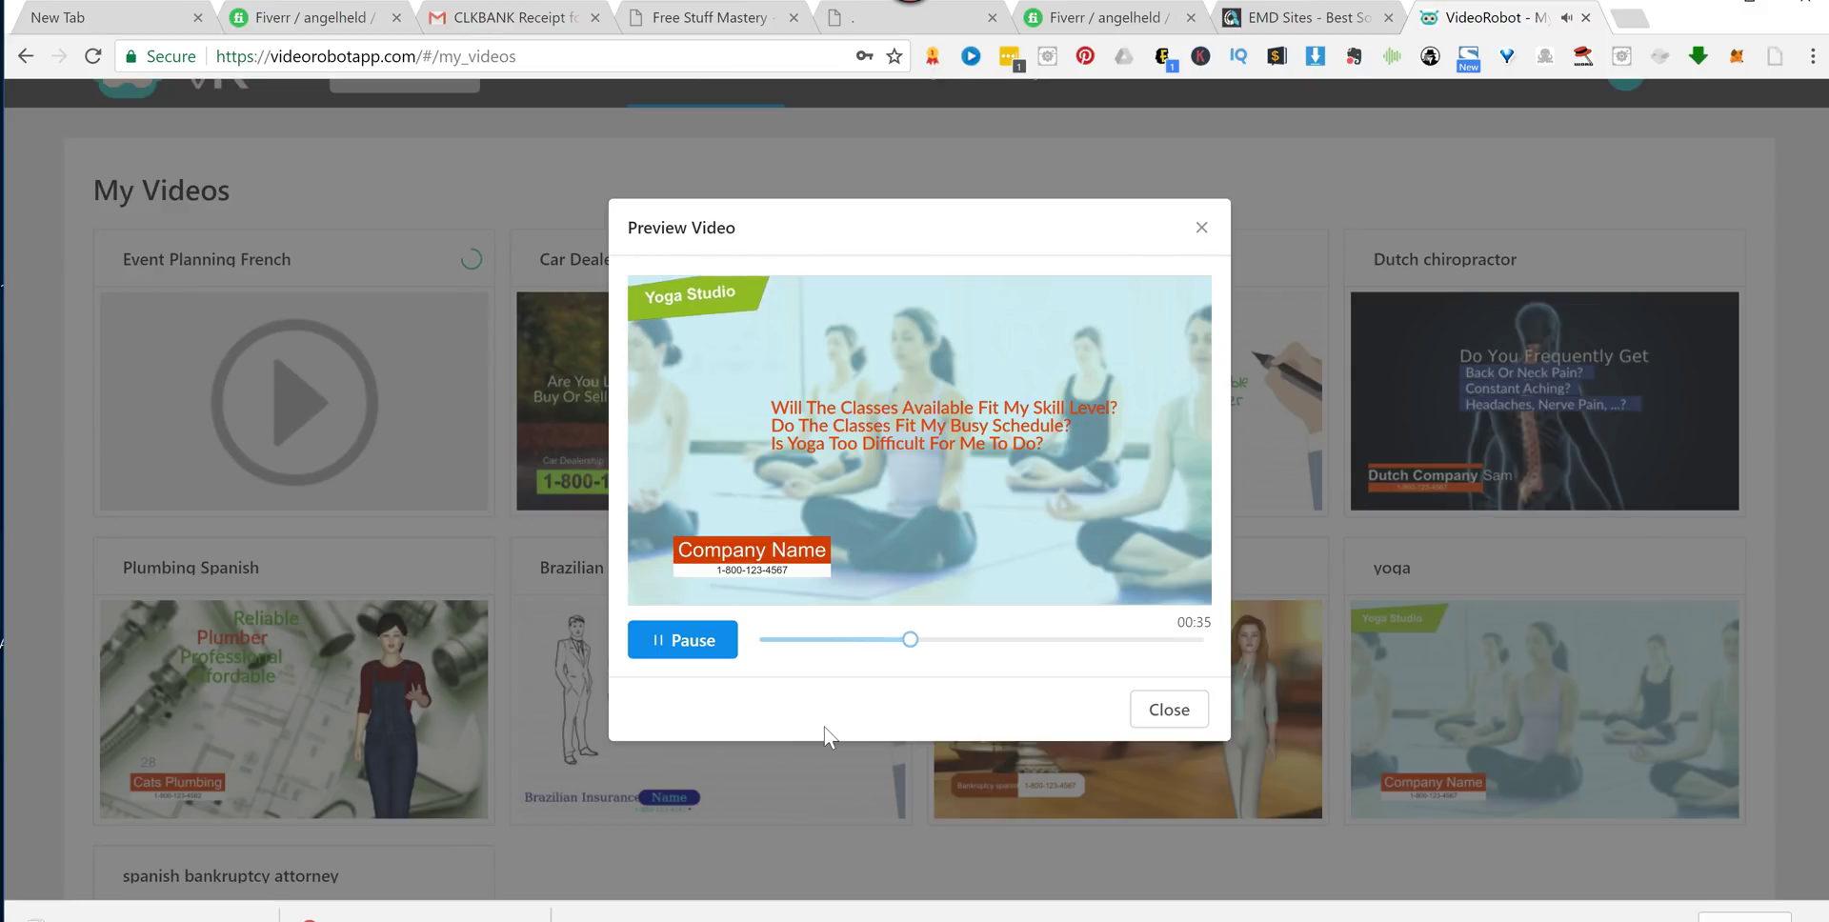
left_click(721, 661)
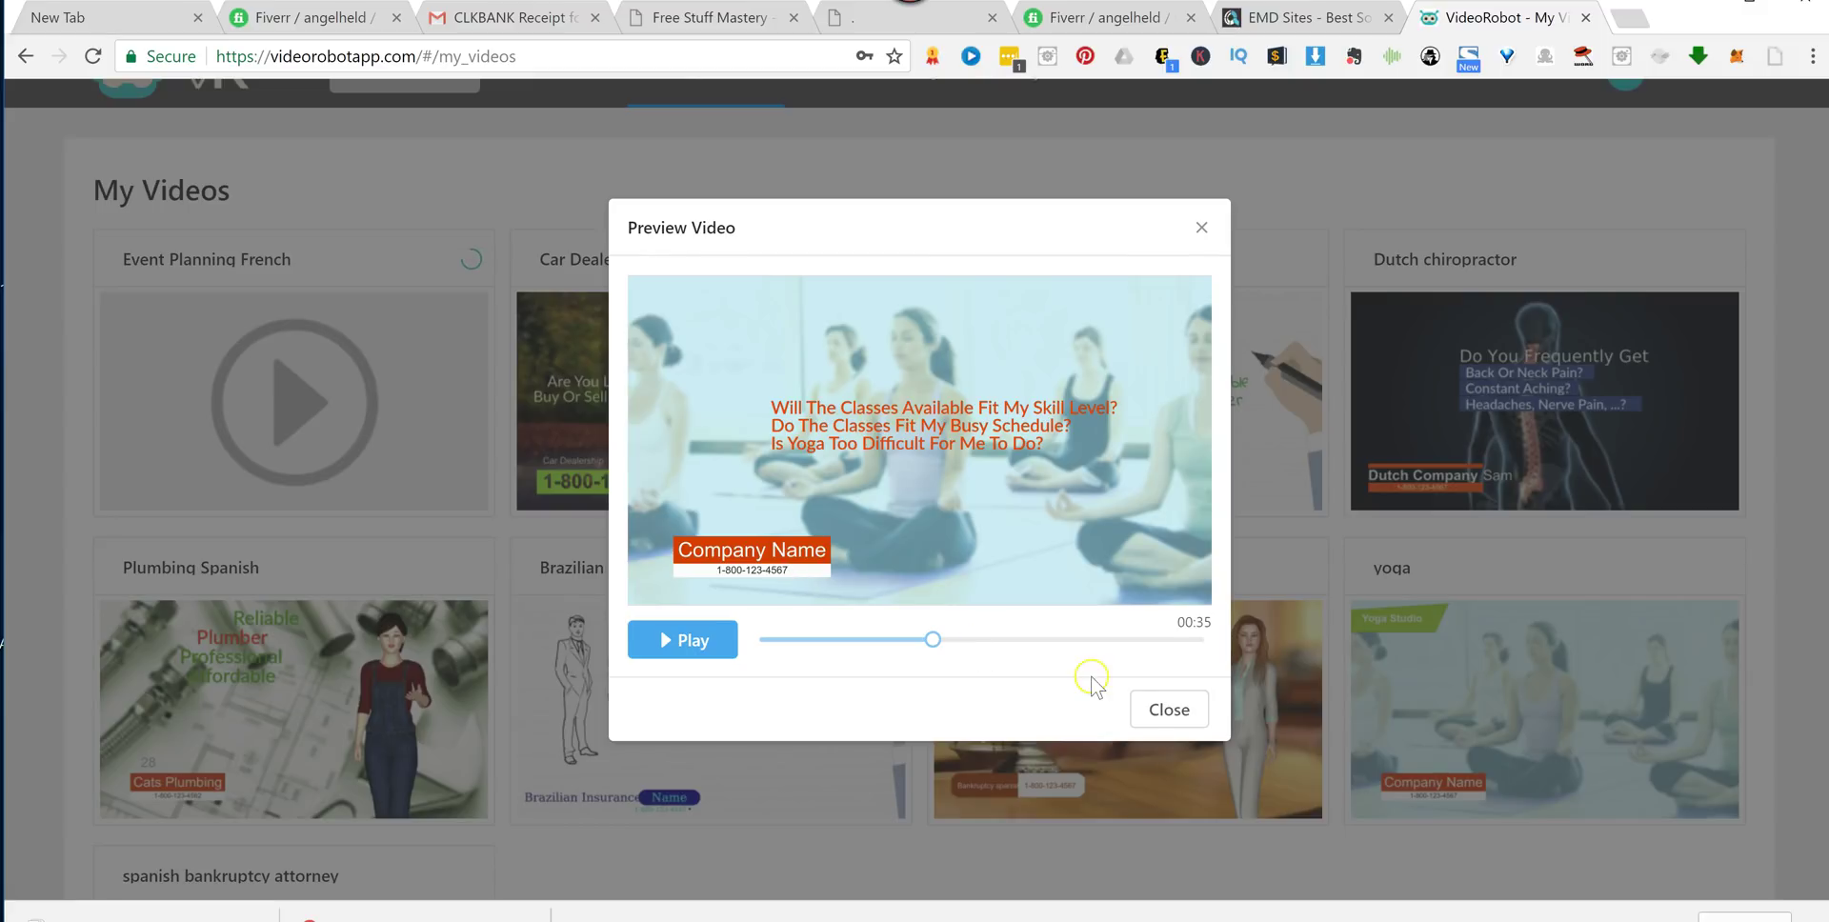
left_click(1159, 712)
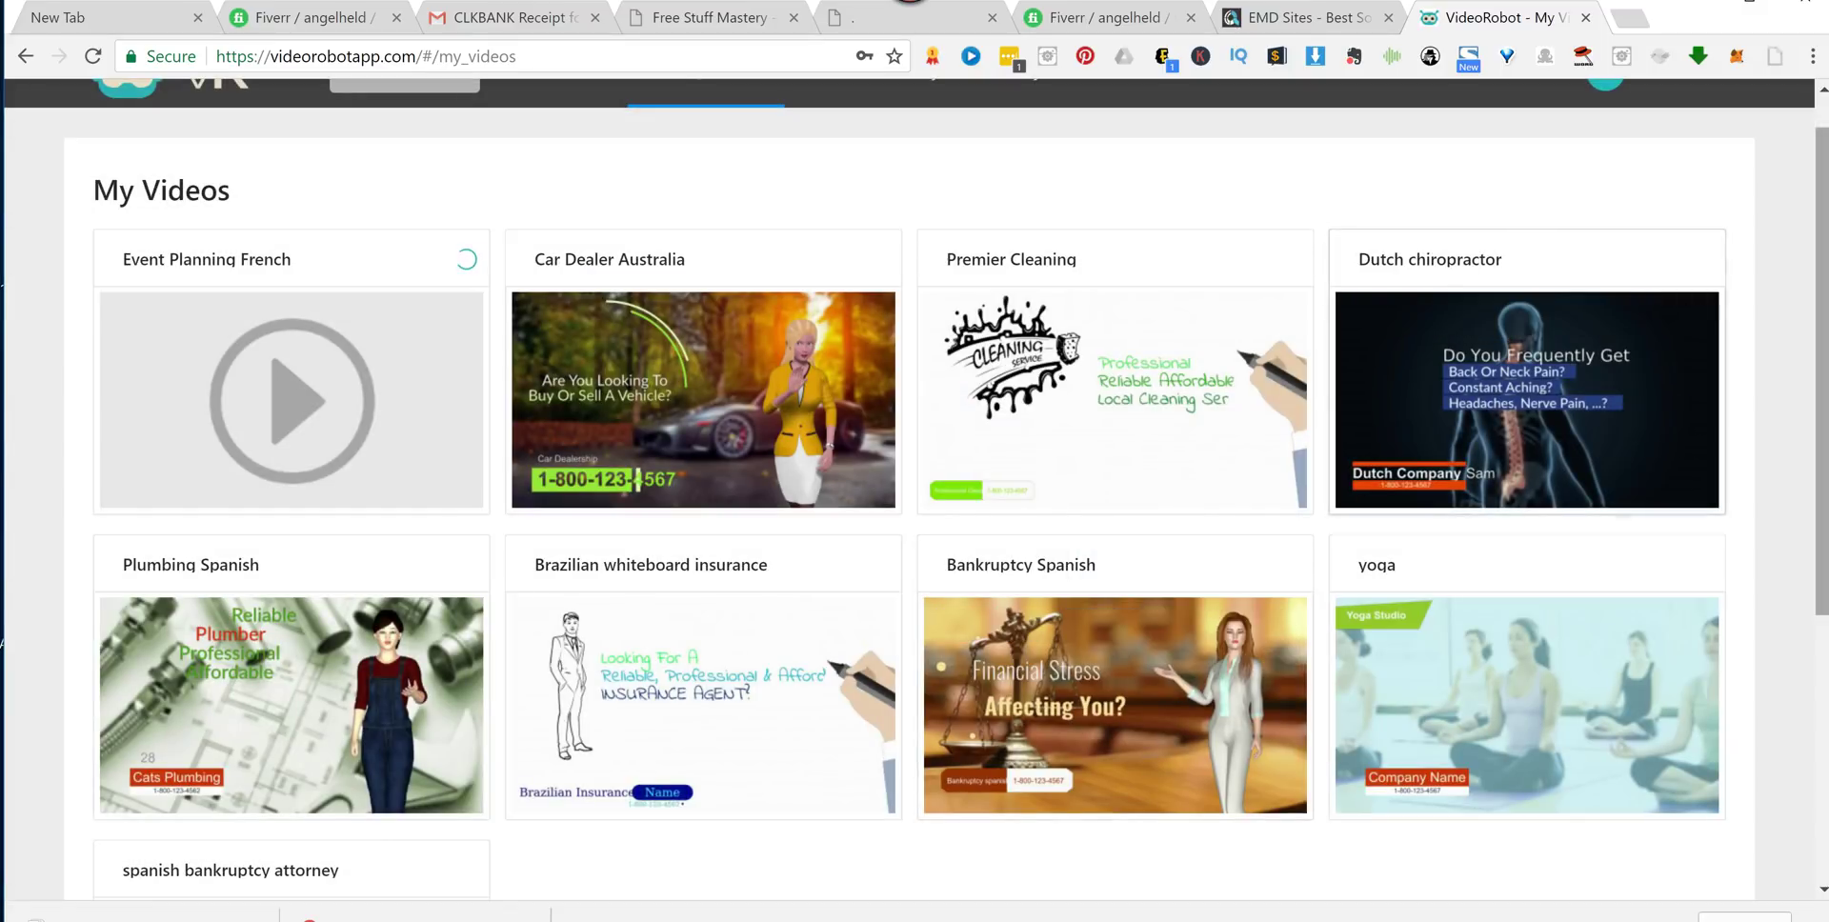
mouse_move(1277, 314)
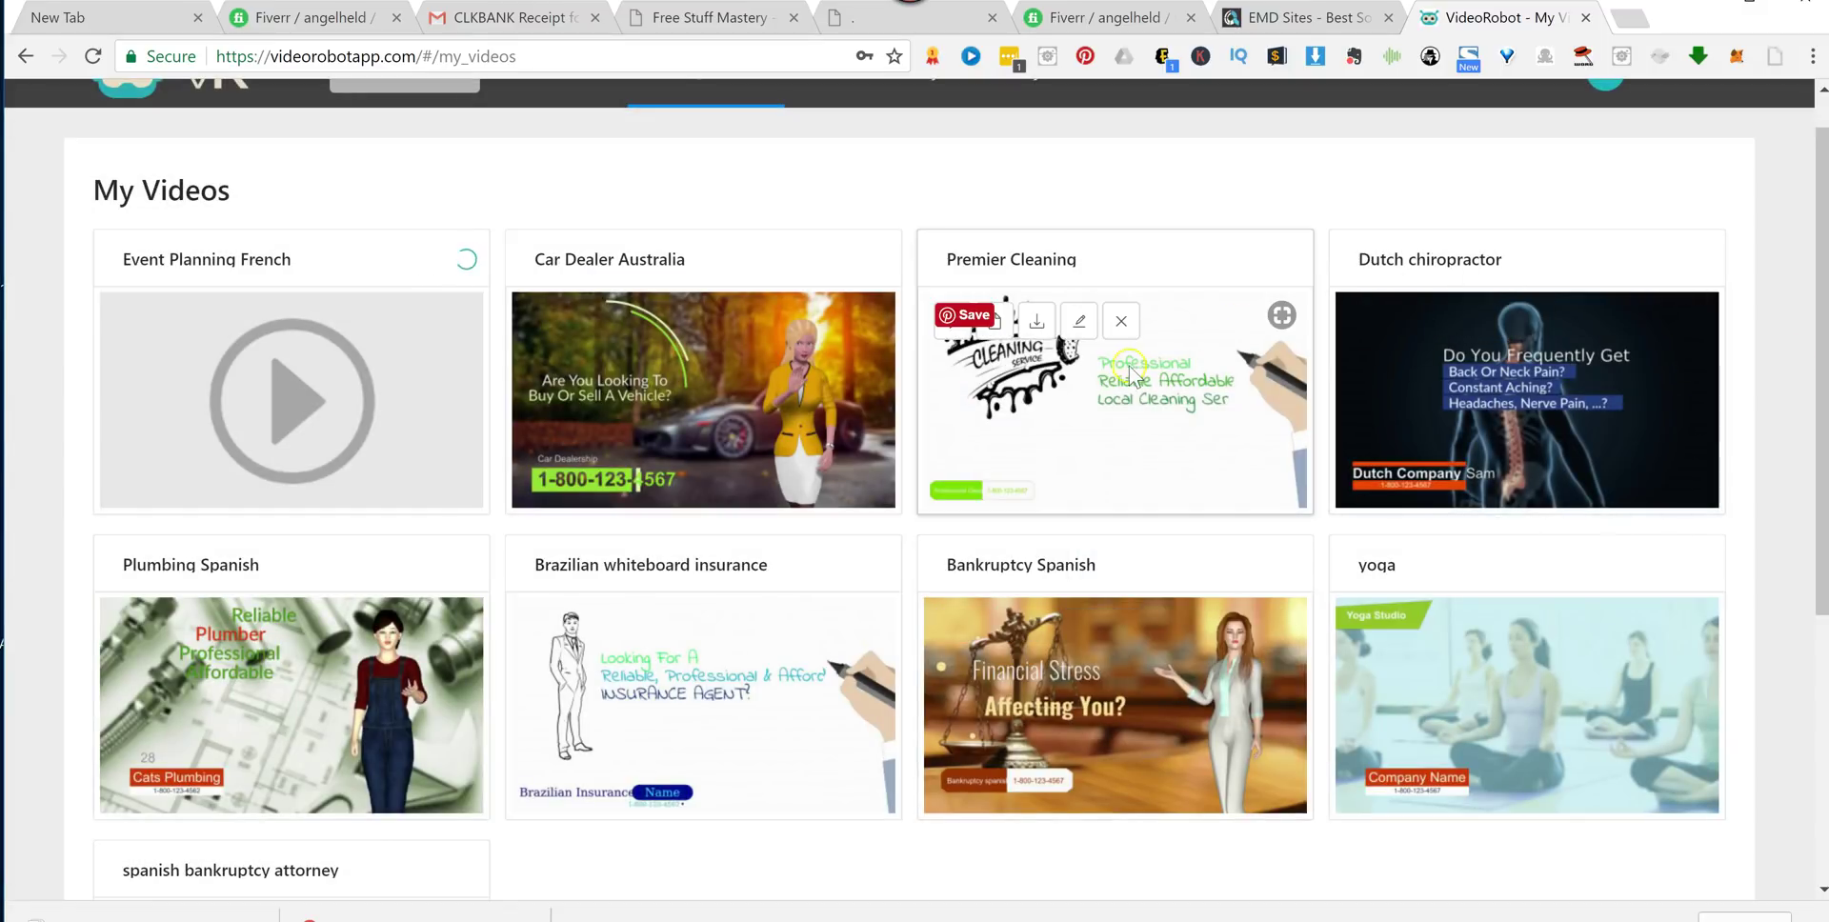
left_click(948, 324)
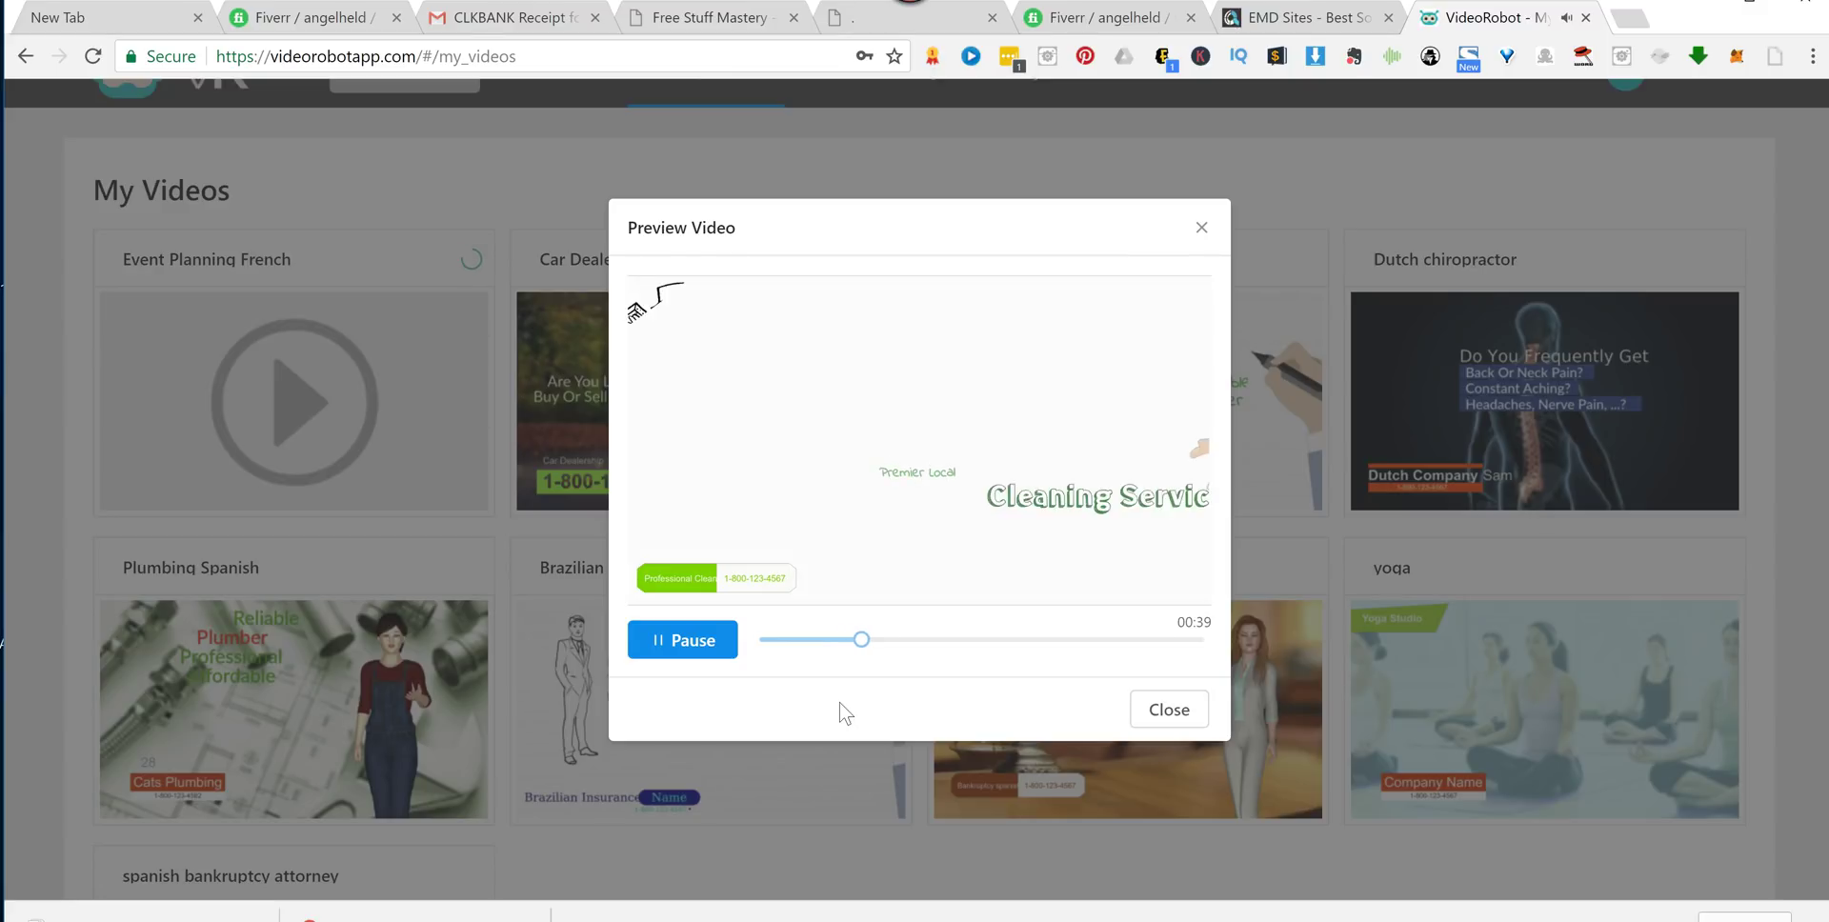
left_click(724, 656)
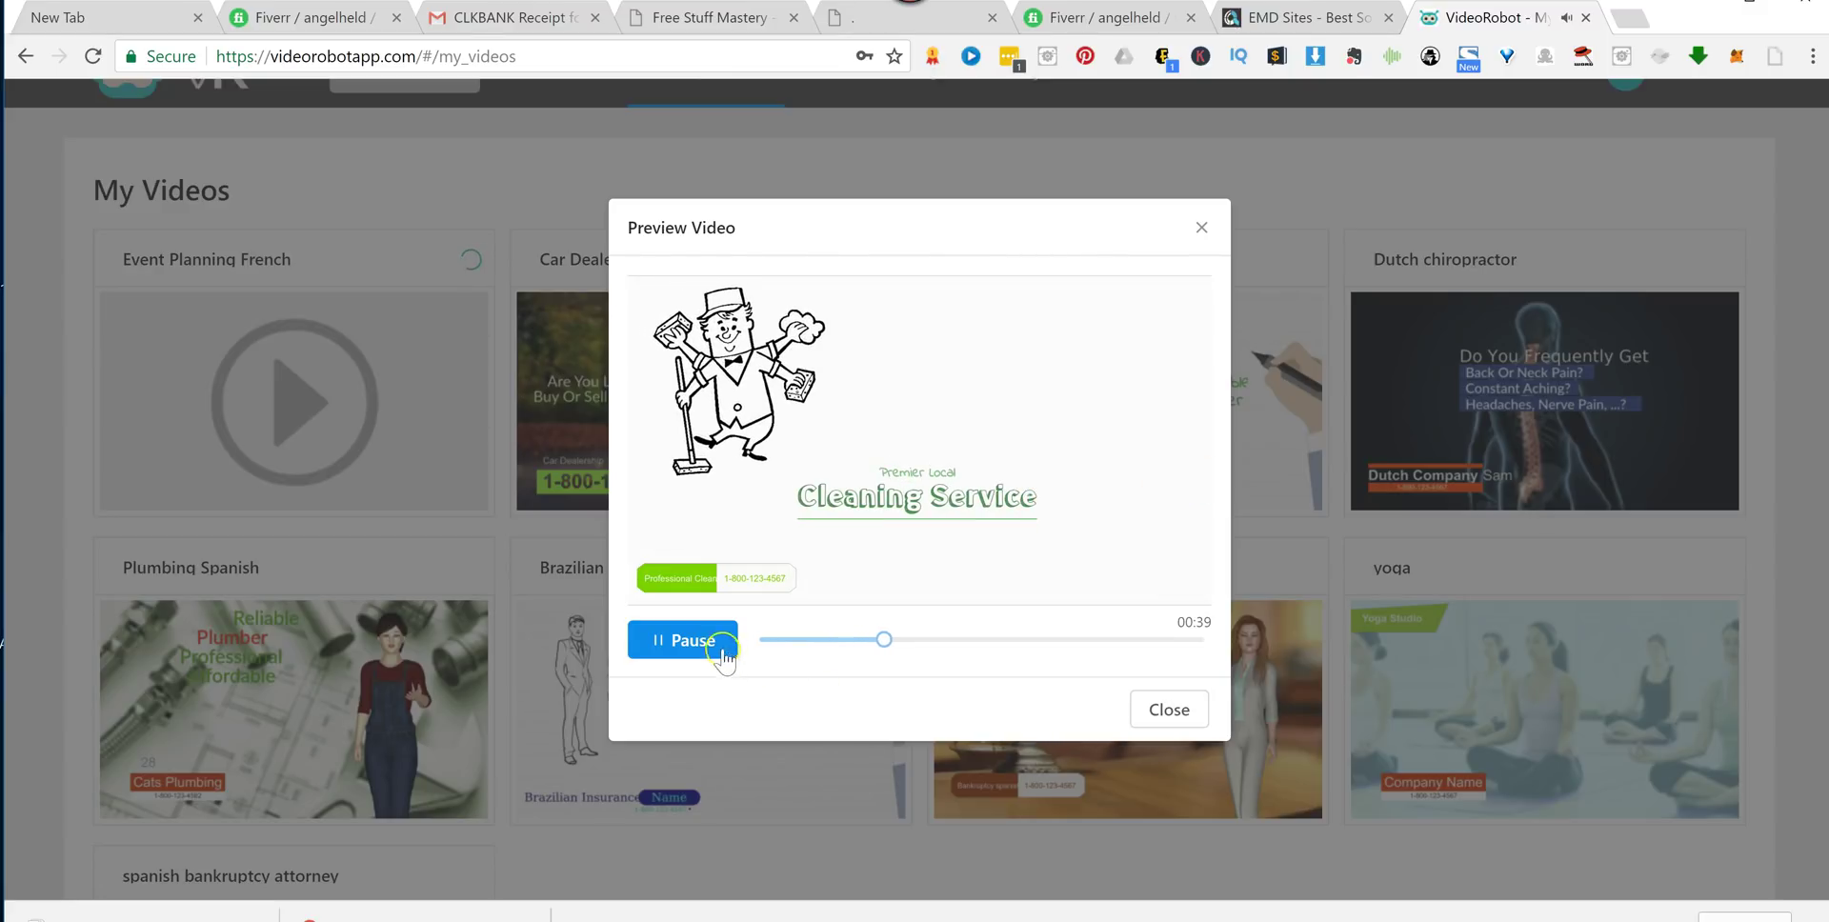
left_click(1152, 712)
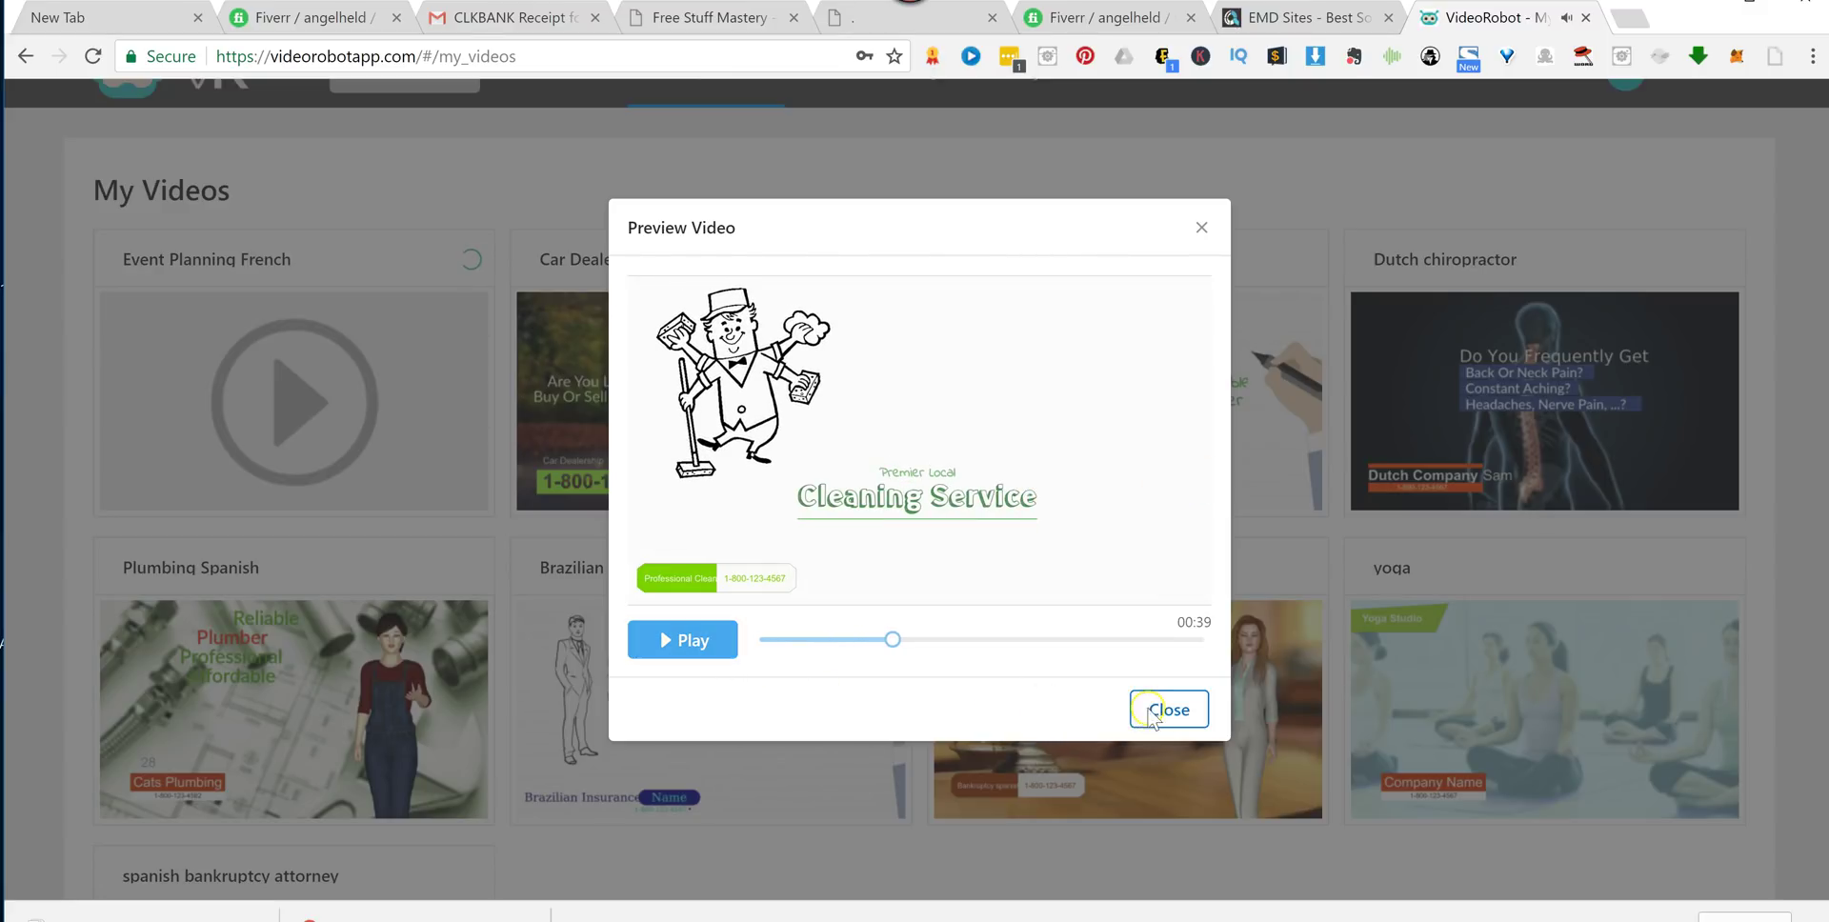
left_click_drag(1808, 558, 1821, 524)
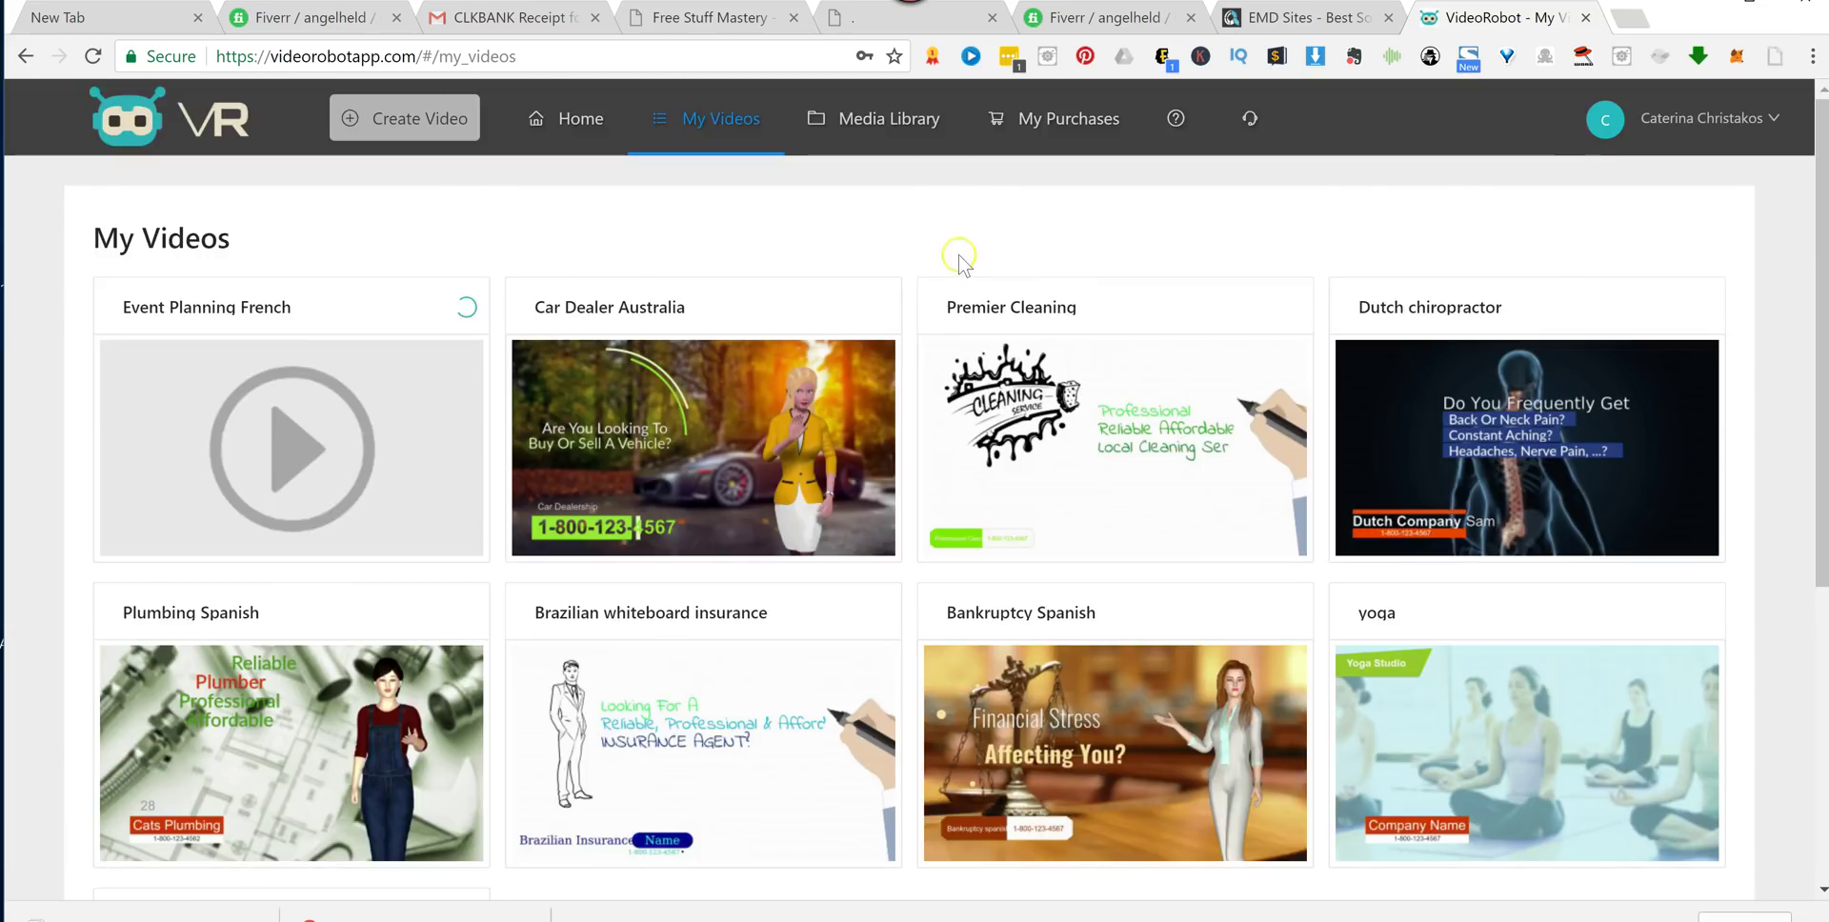
Start a Blank Canvas video, pick Eric as the actor, and continue to Step 3.
left_click(410, 128)
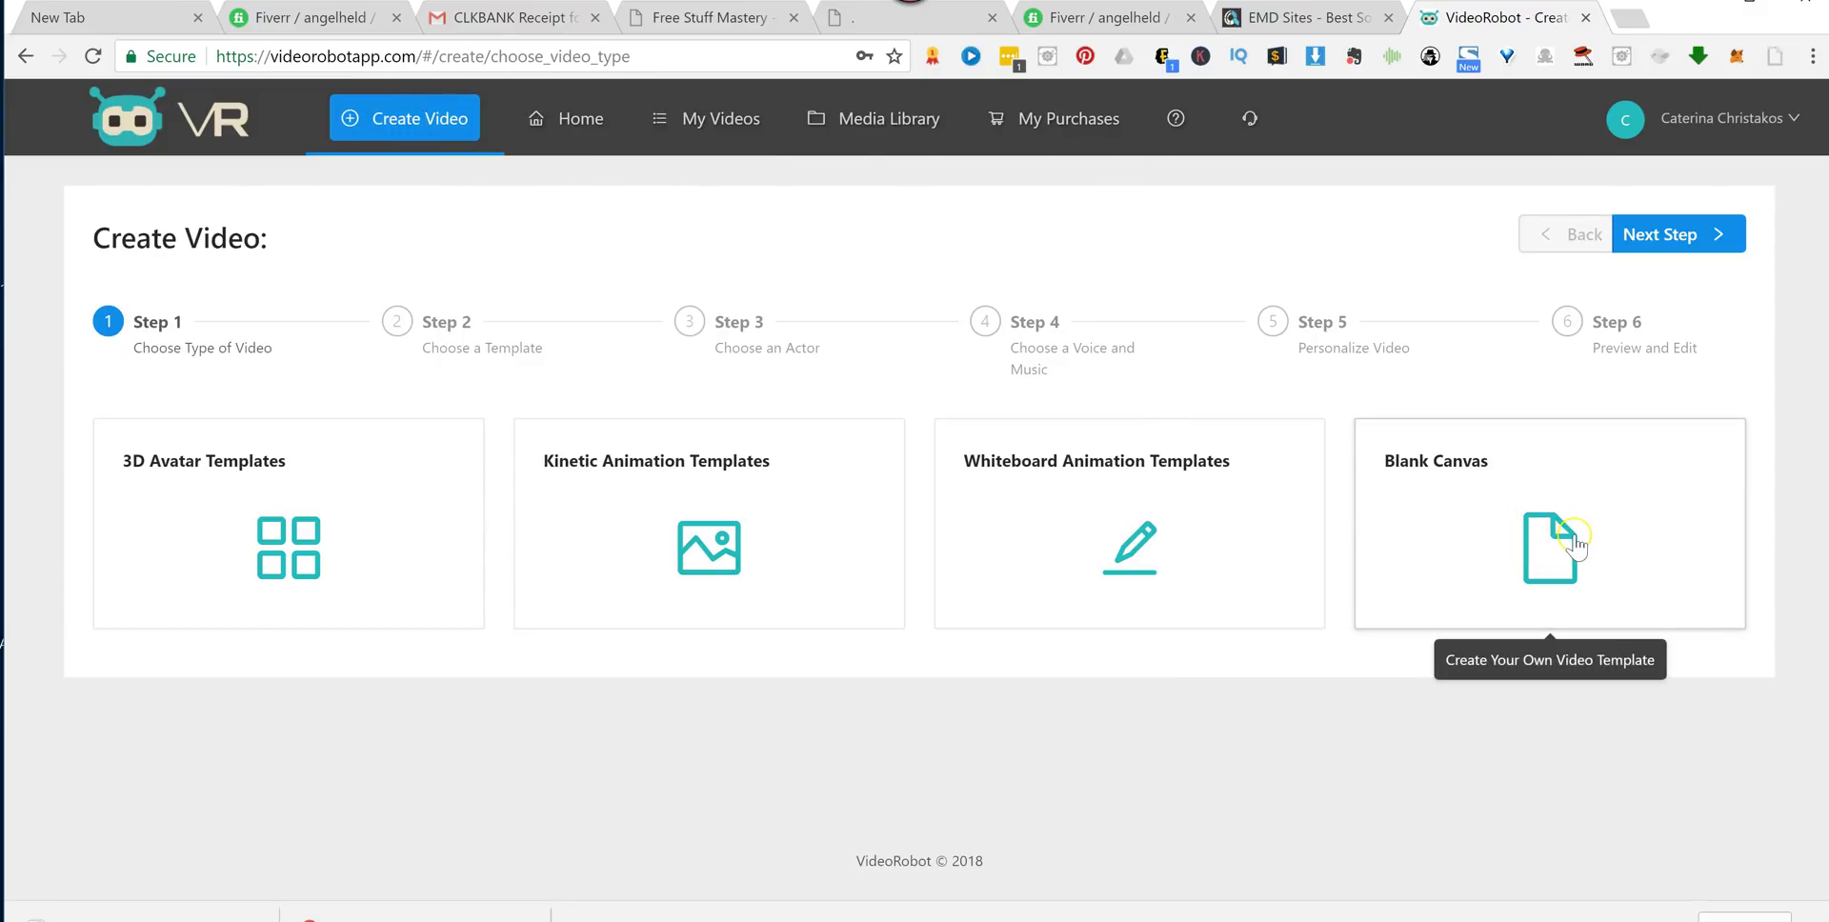
left_click(1574, 540)
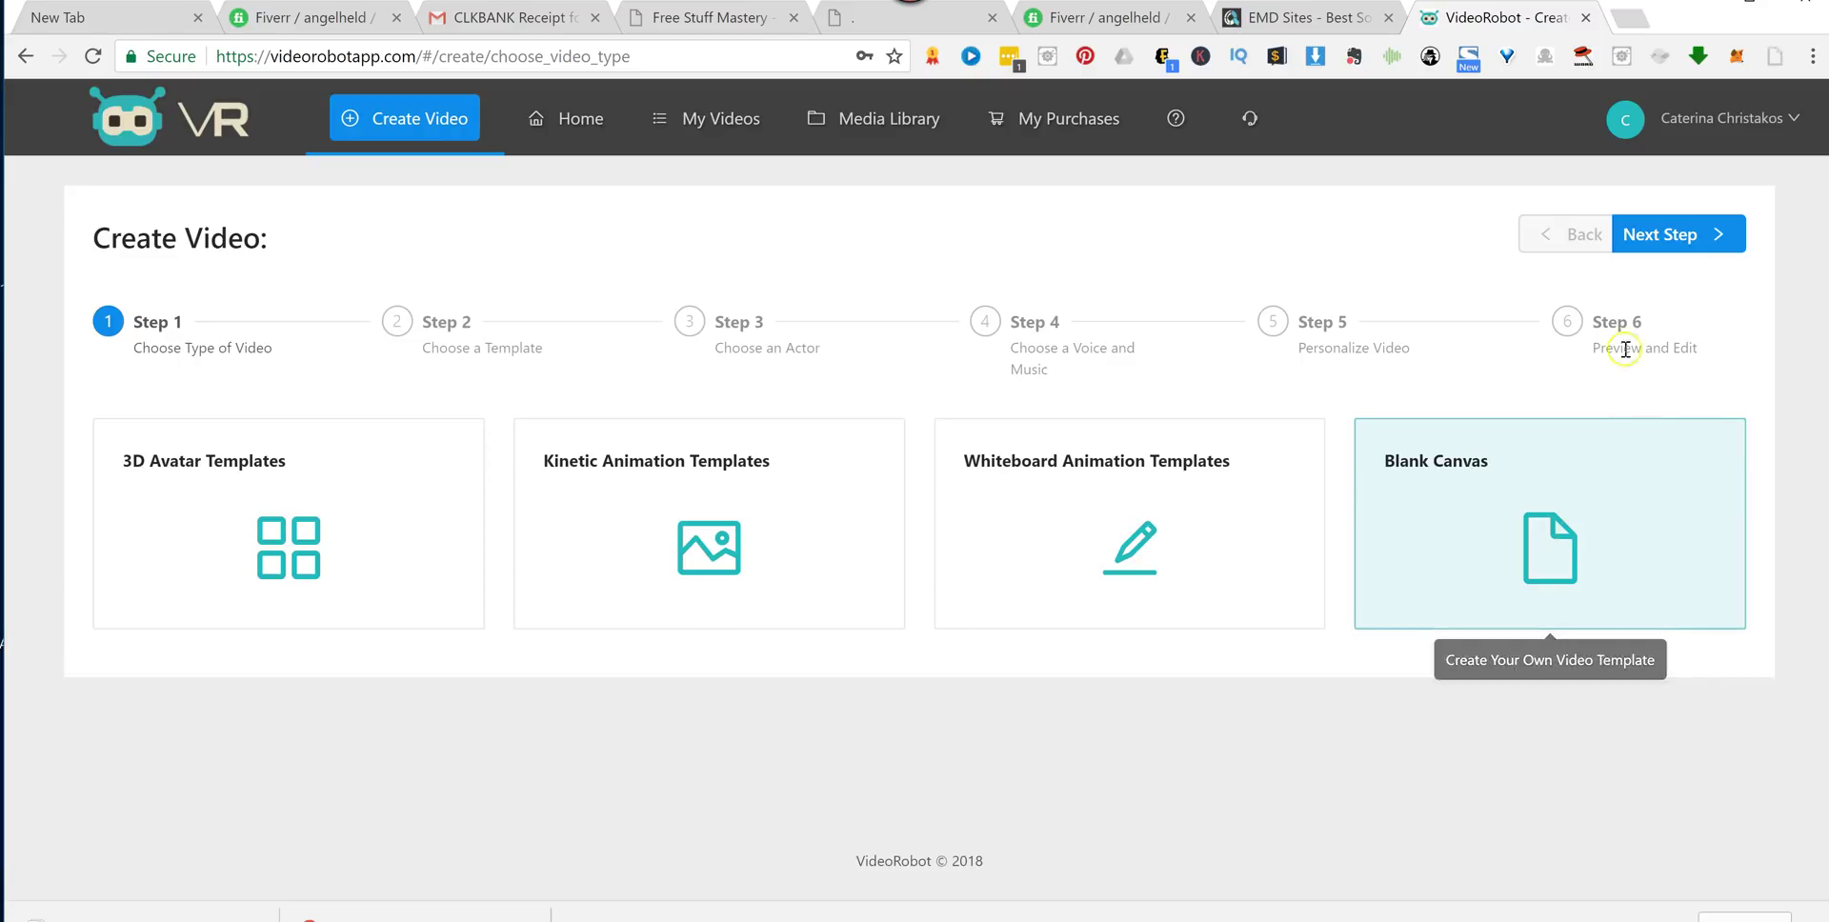
left_click(1661, 234)
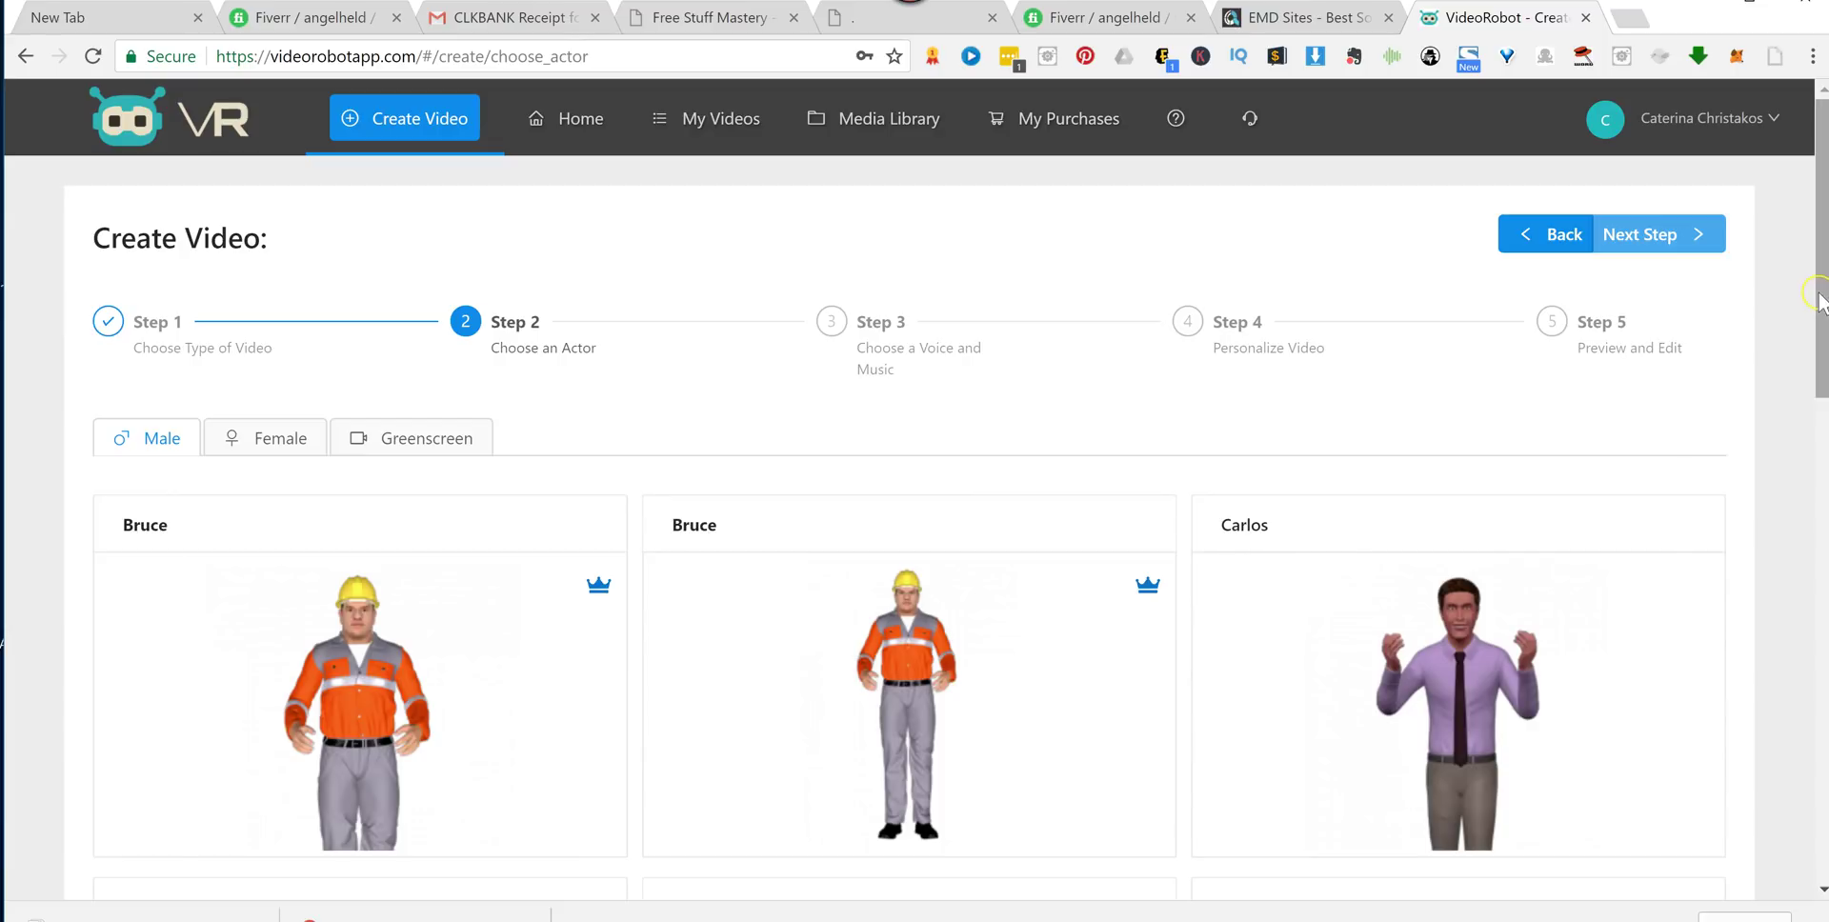
left_click_drag(1820, 288, 1820, 714)
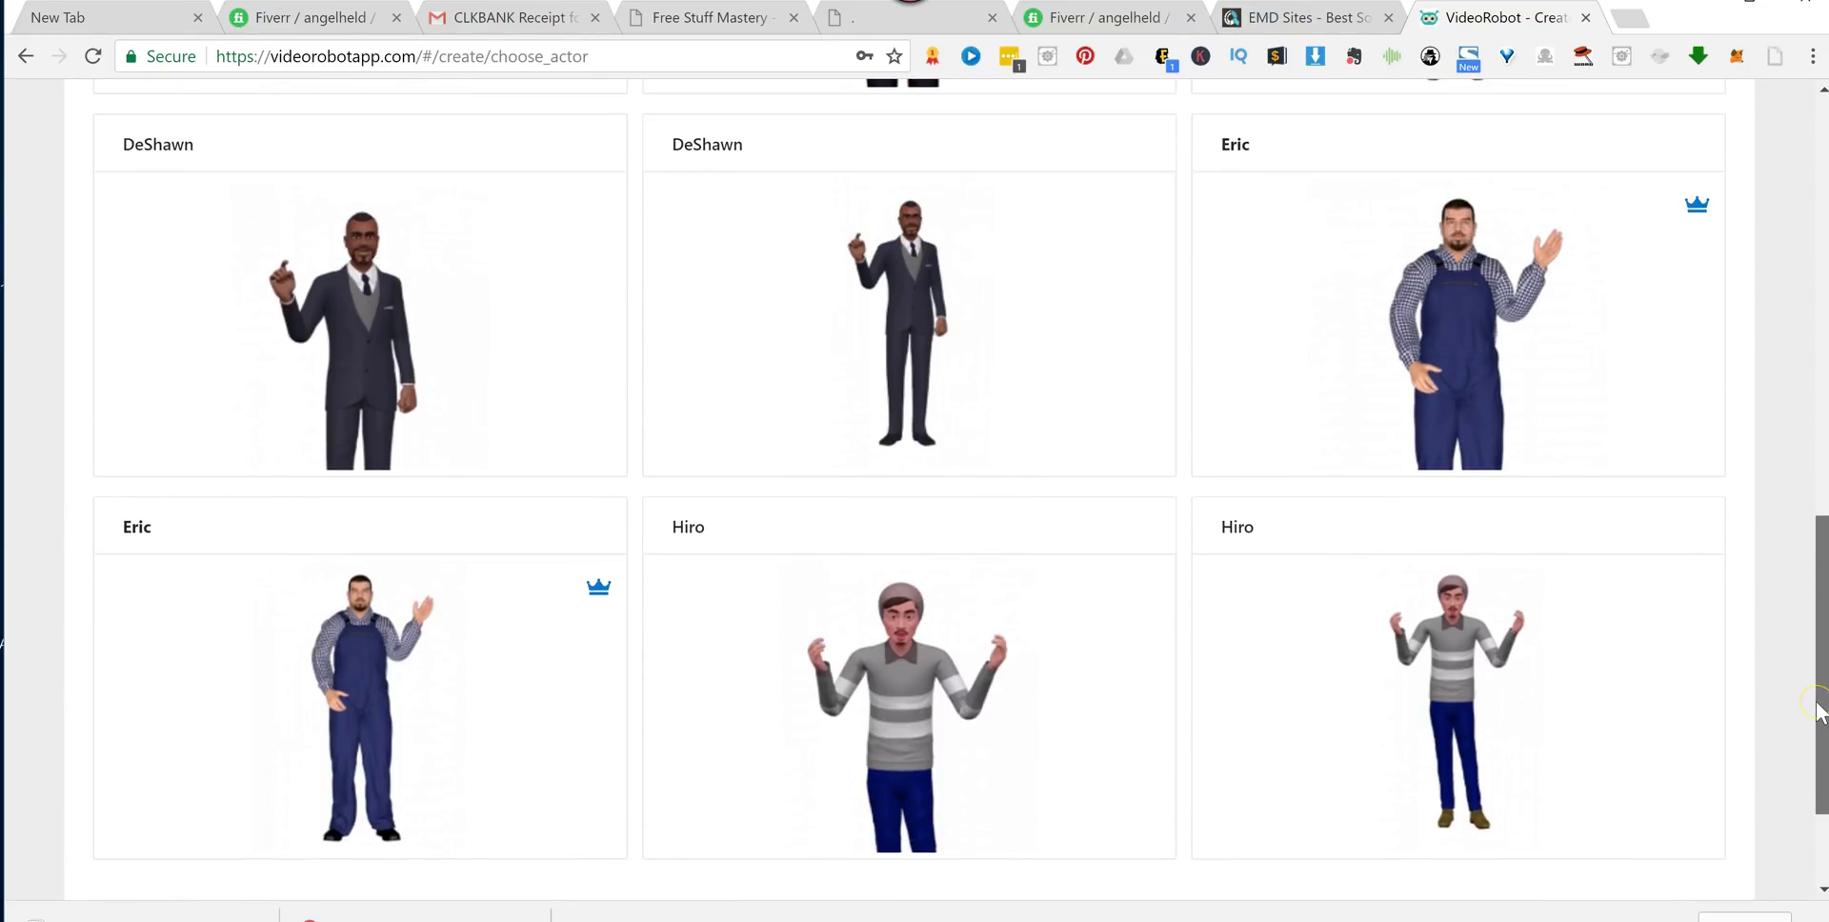
left_click(1423, 314)
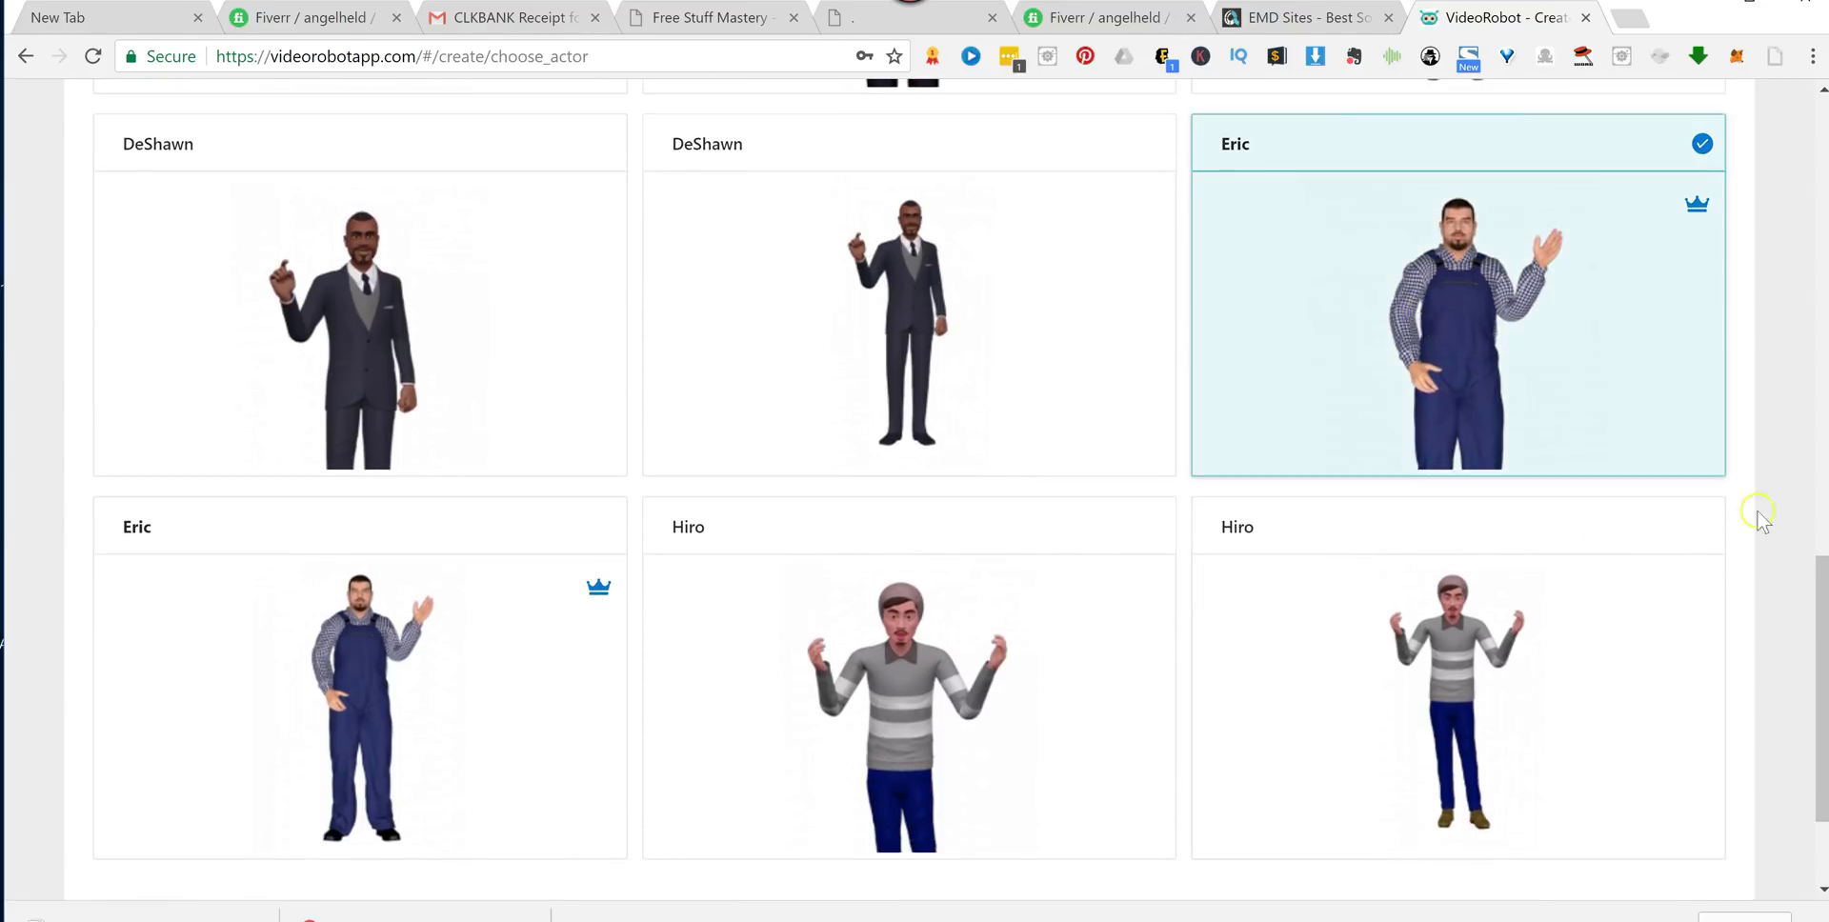
left_click_drag(1819, 634, 1741, 147)
left_click(1646, 235)
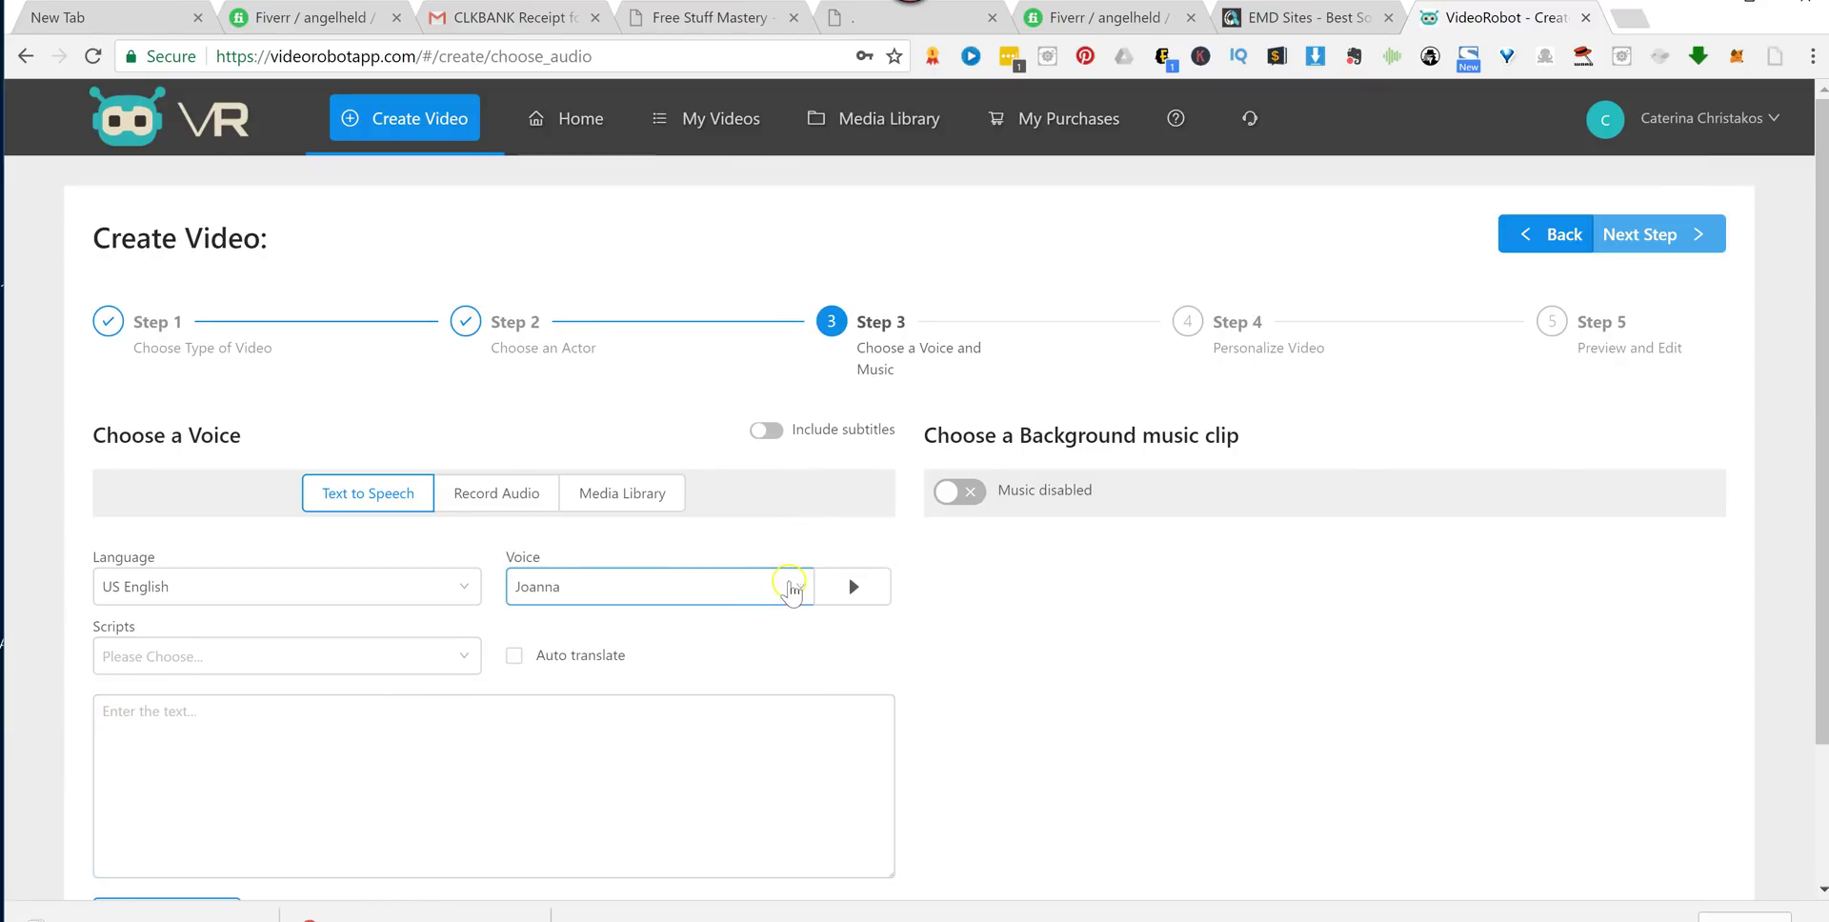
Choose the US English voice Matthew and the large construction project script.
left_click(790, 586)
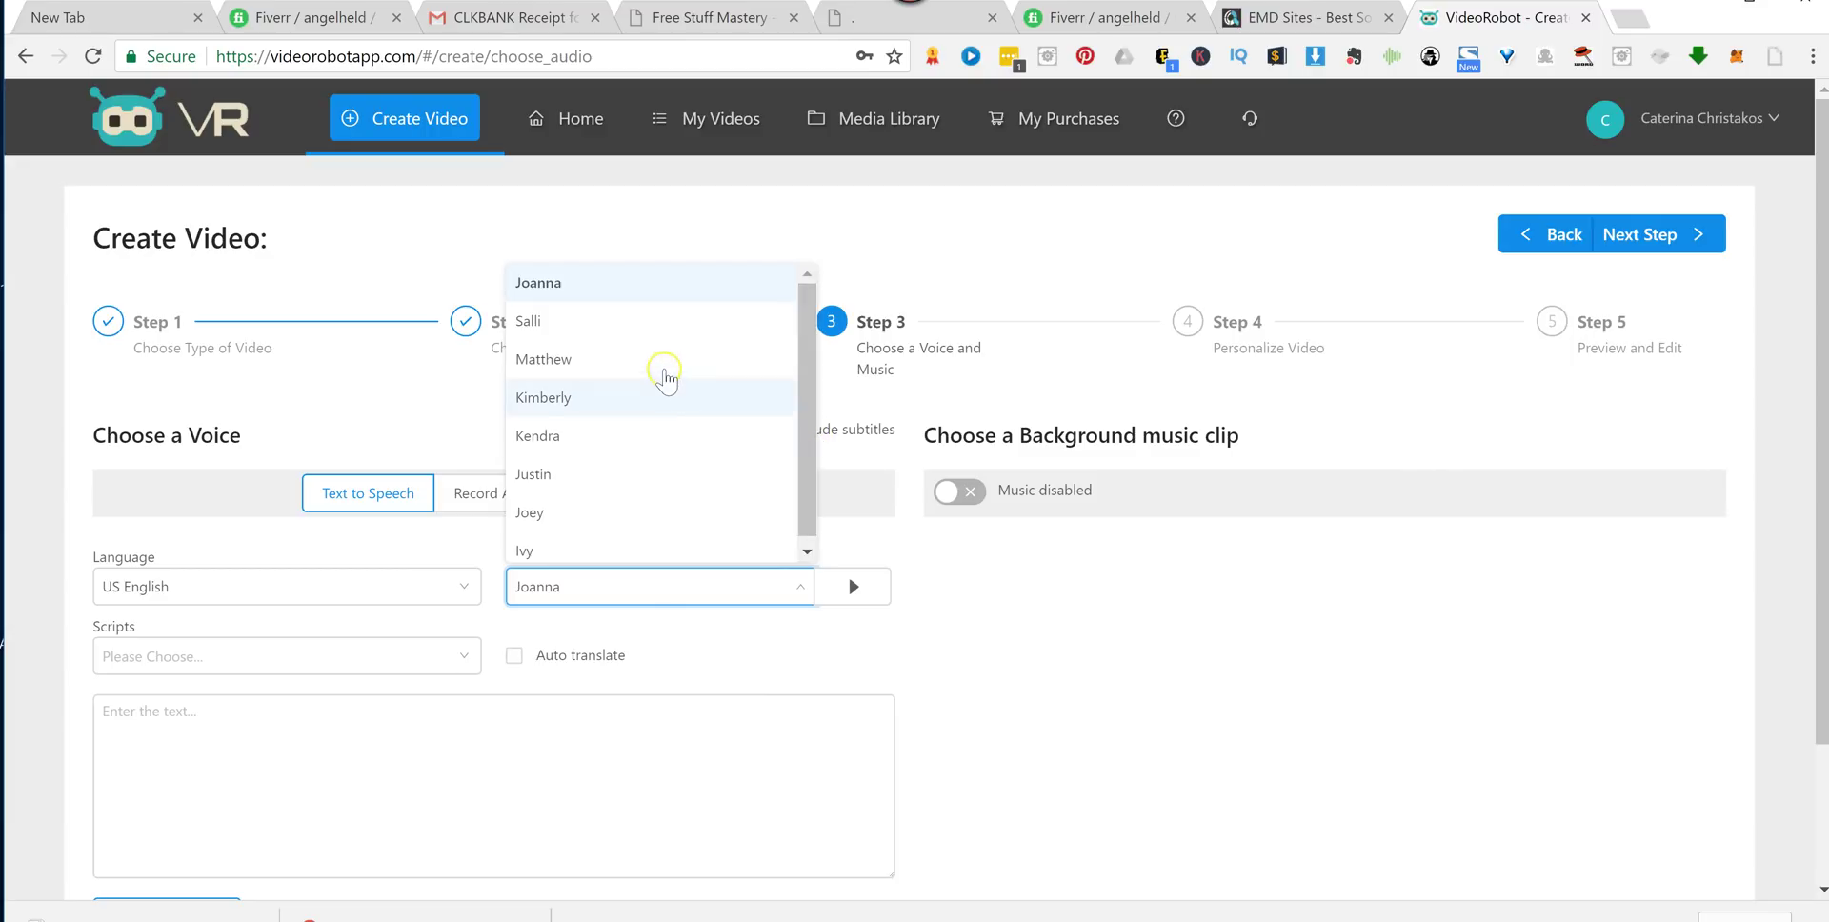
left_click(664, 375)
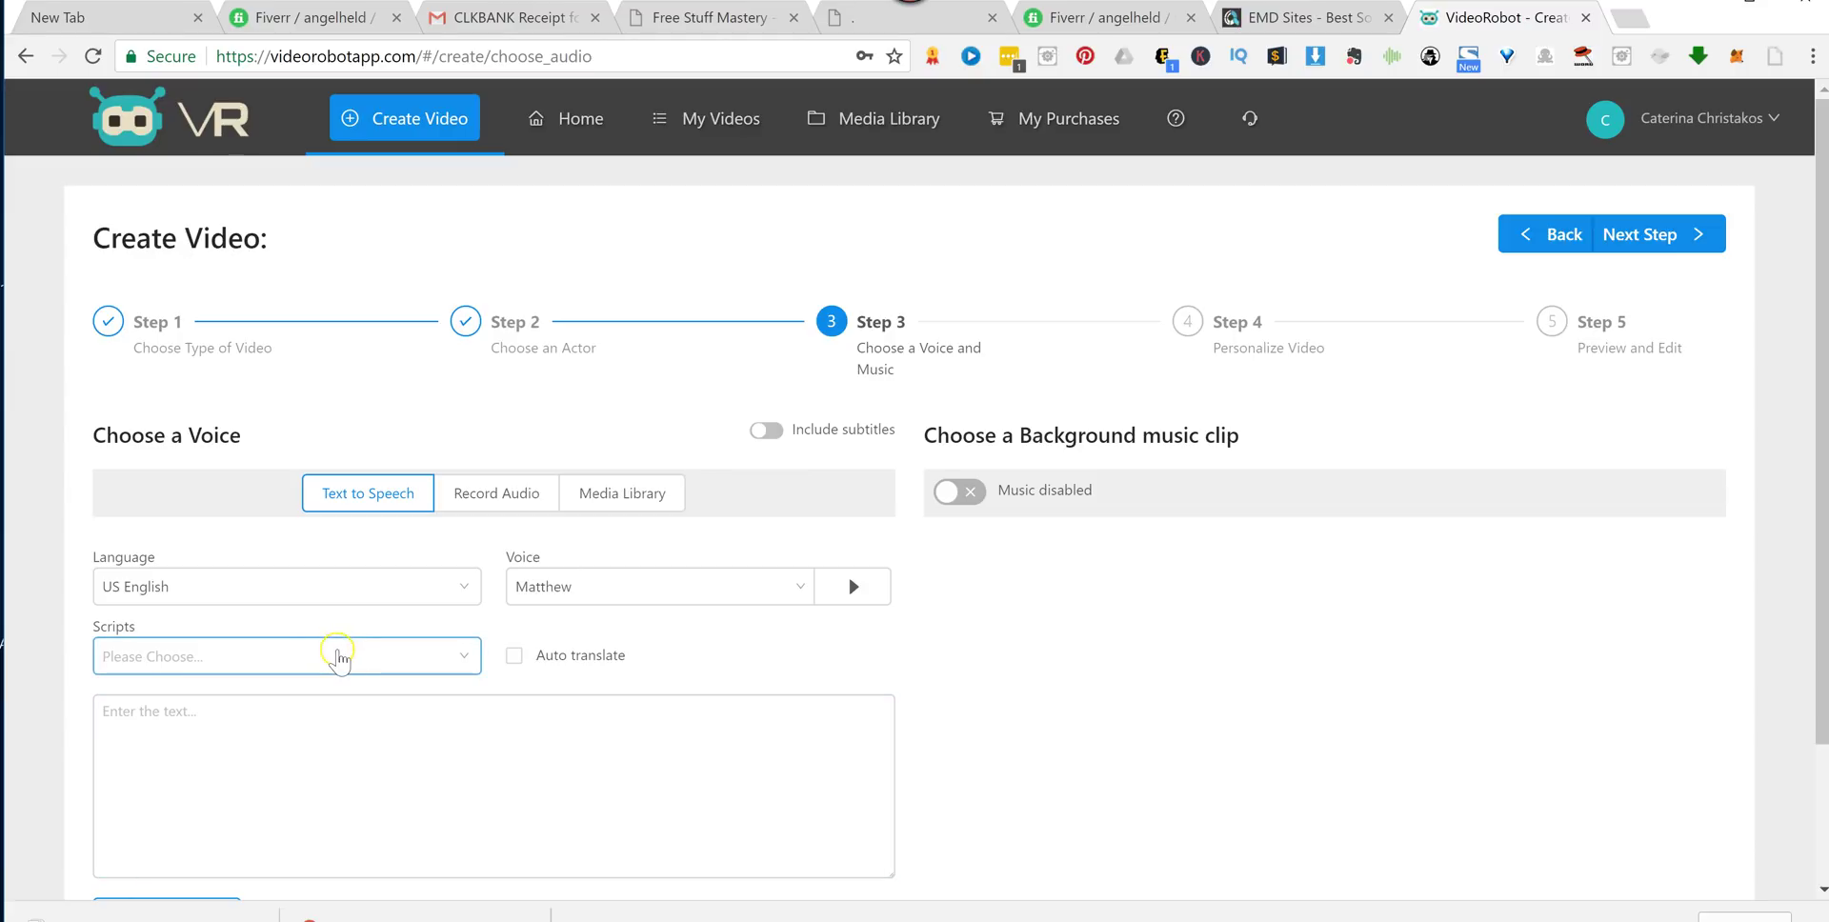
left_click(339, 655)
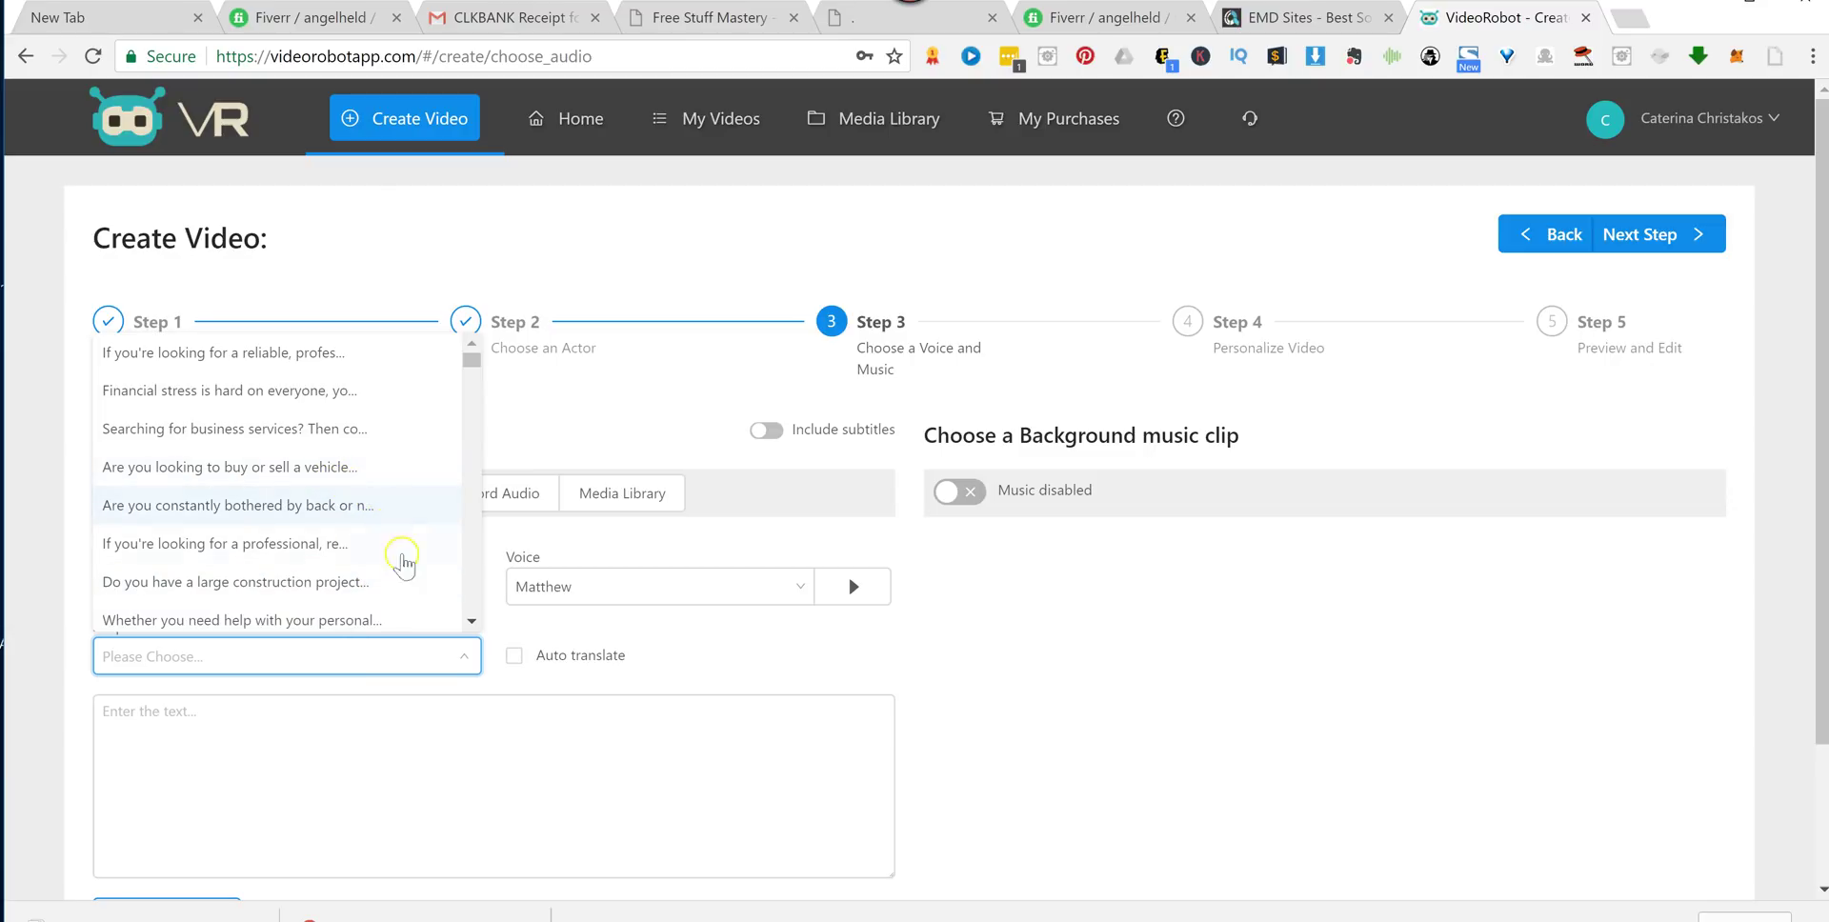
left_click(384, 591)
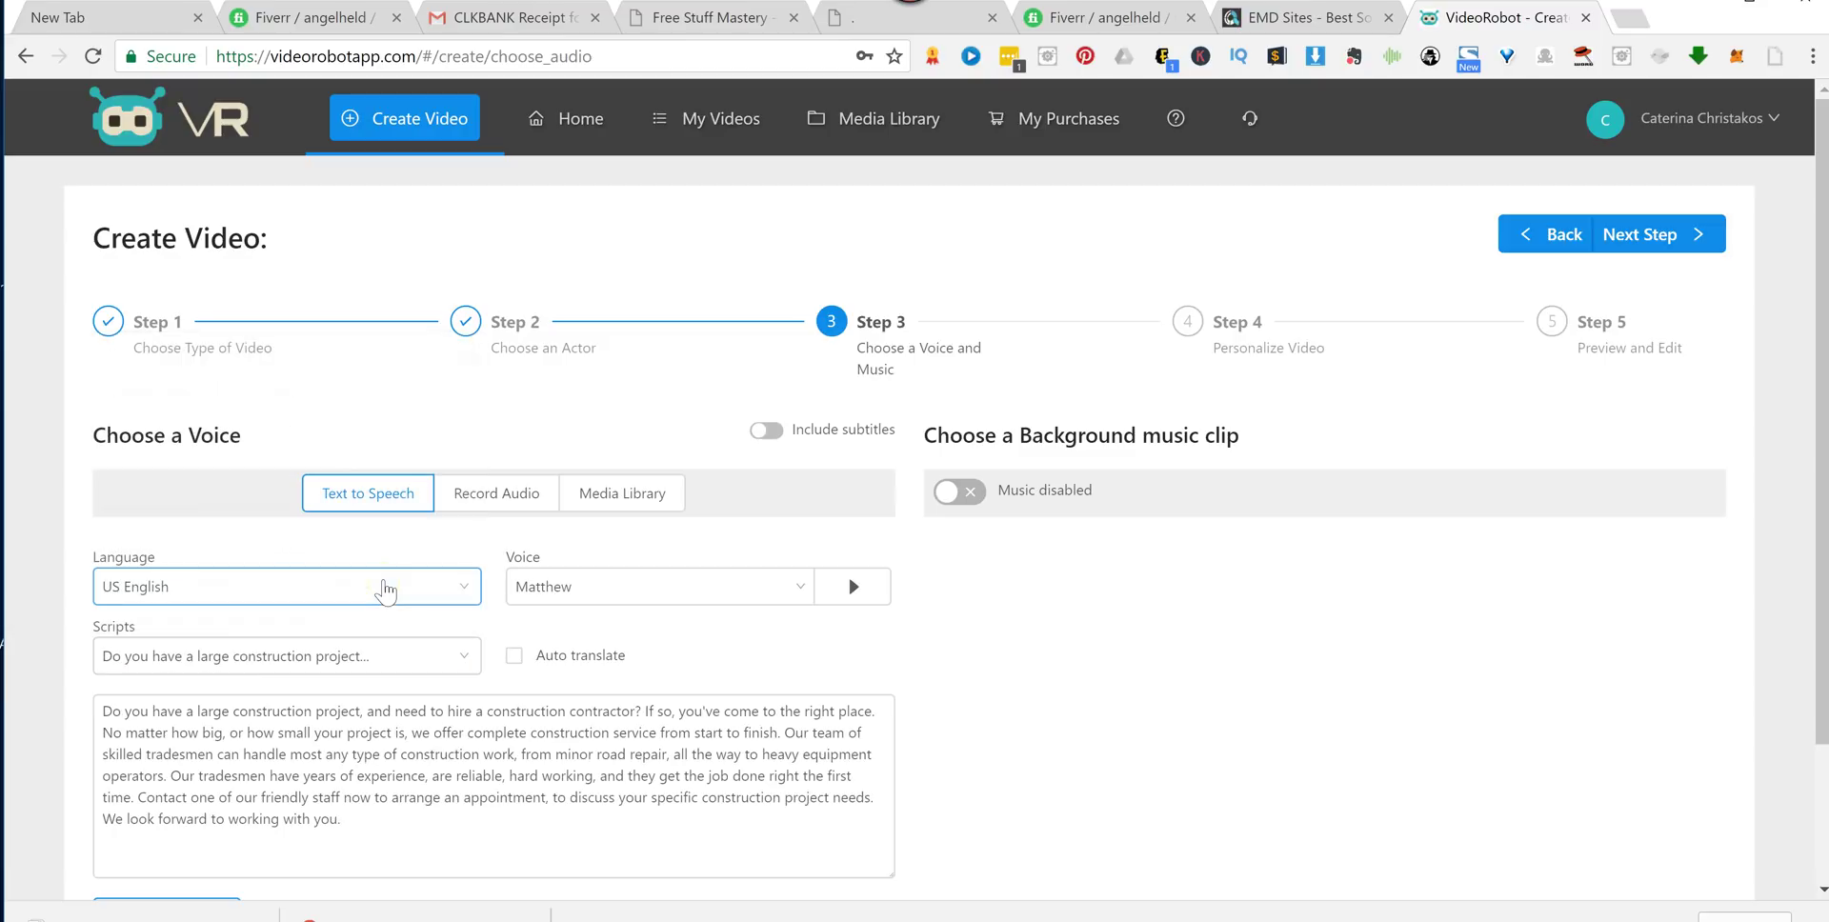
left_click(833, 757)
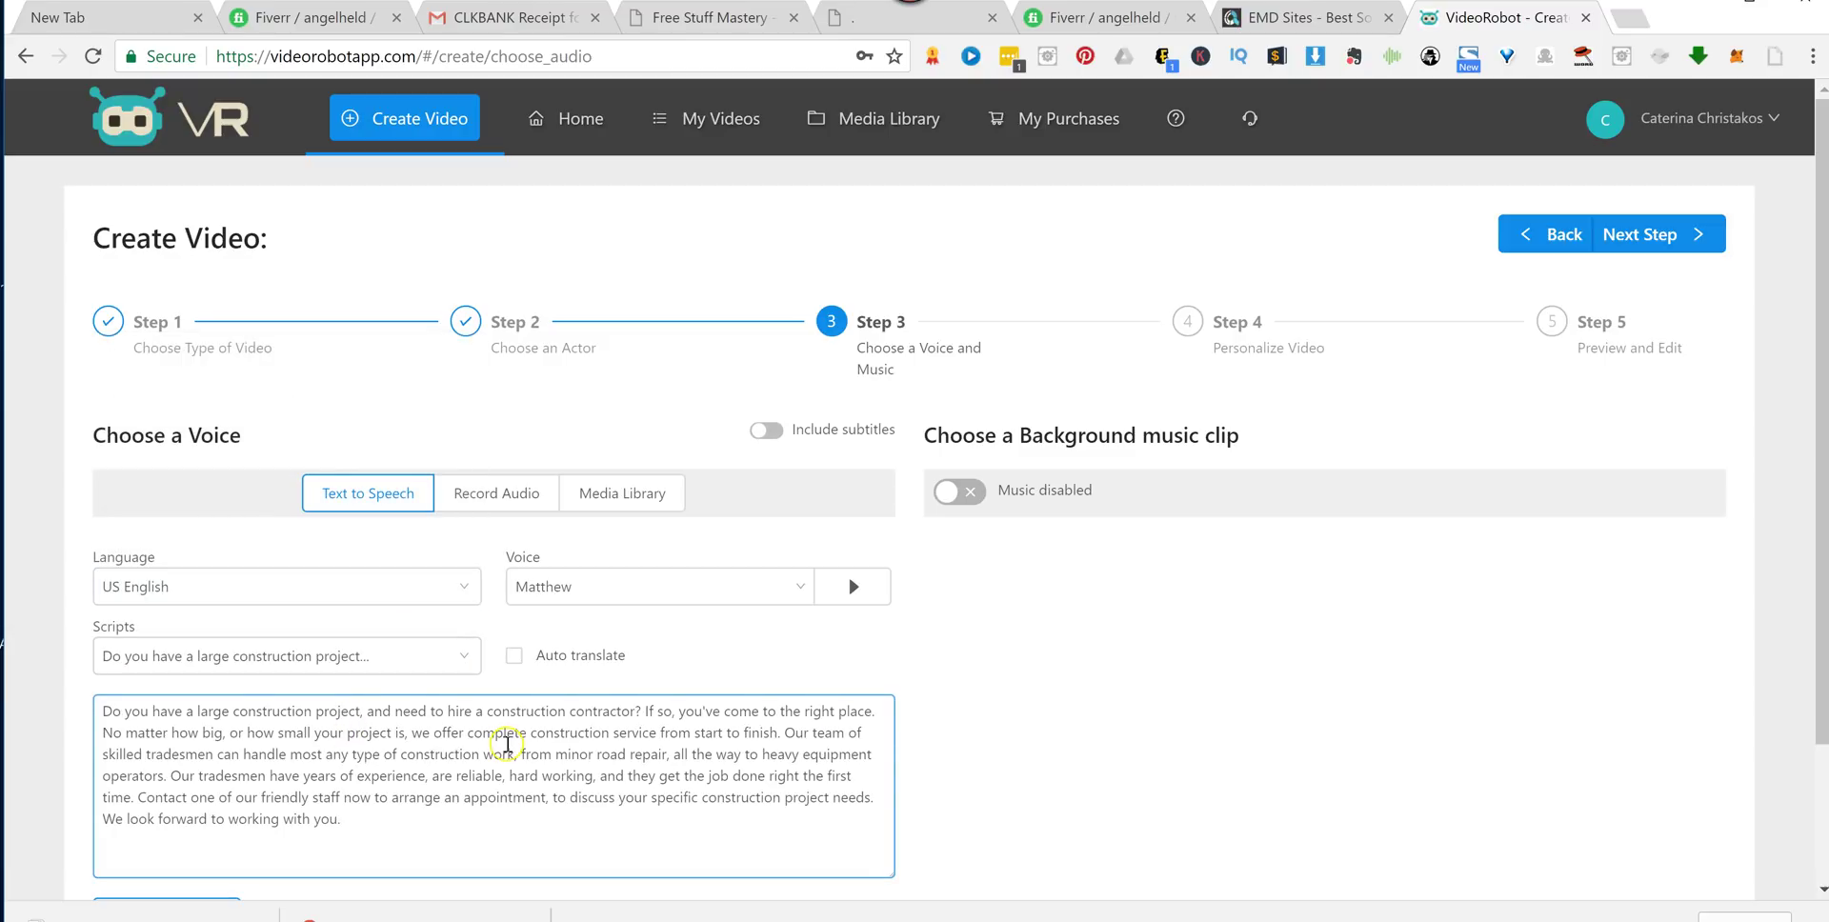
left_click(667, 614)
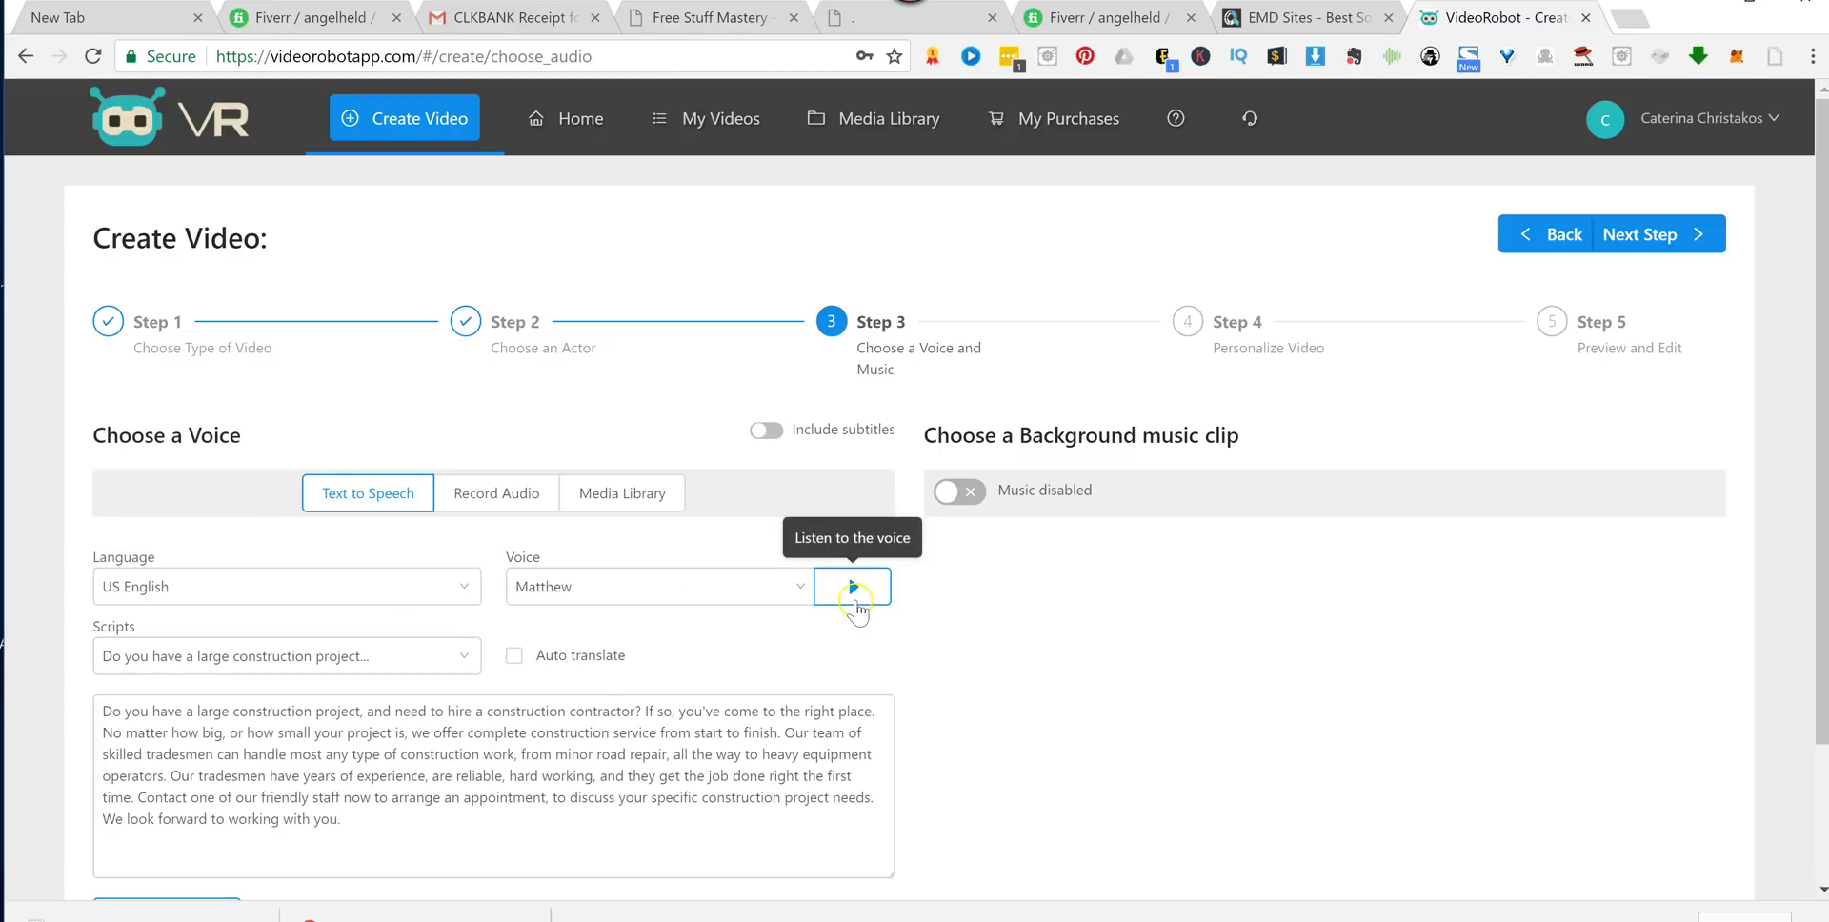
Turn on auto translate, generate the speech, and briefly play it back.
left_click(513, 657)
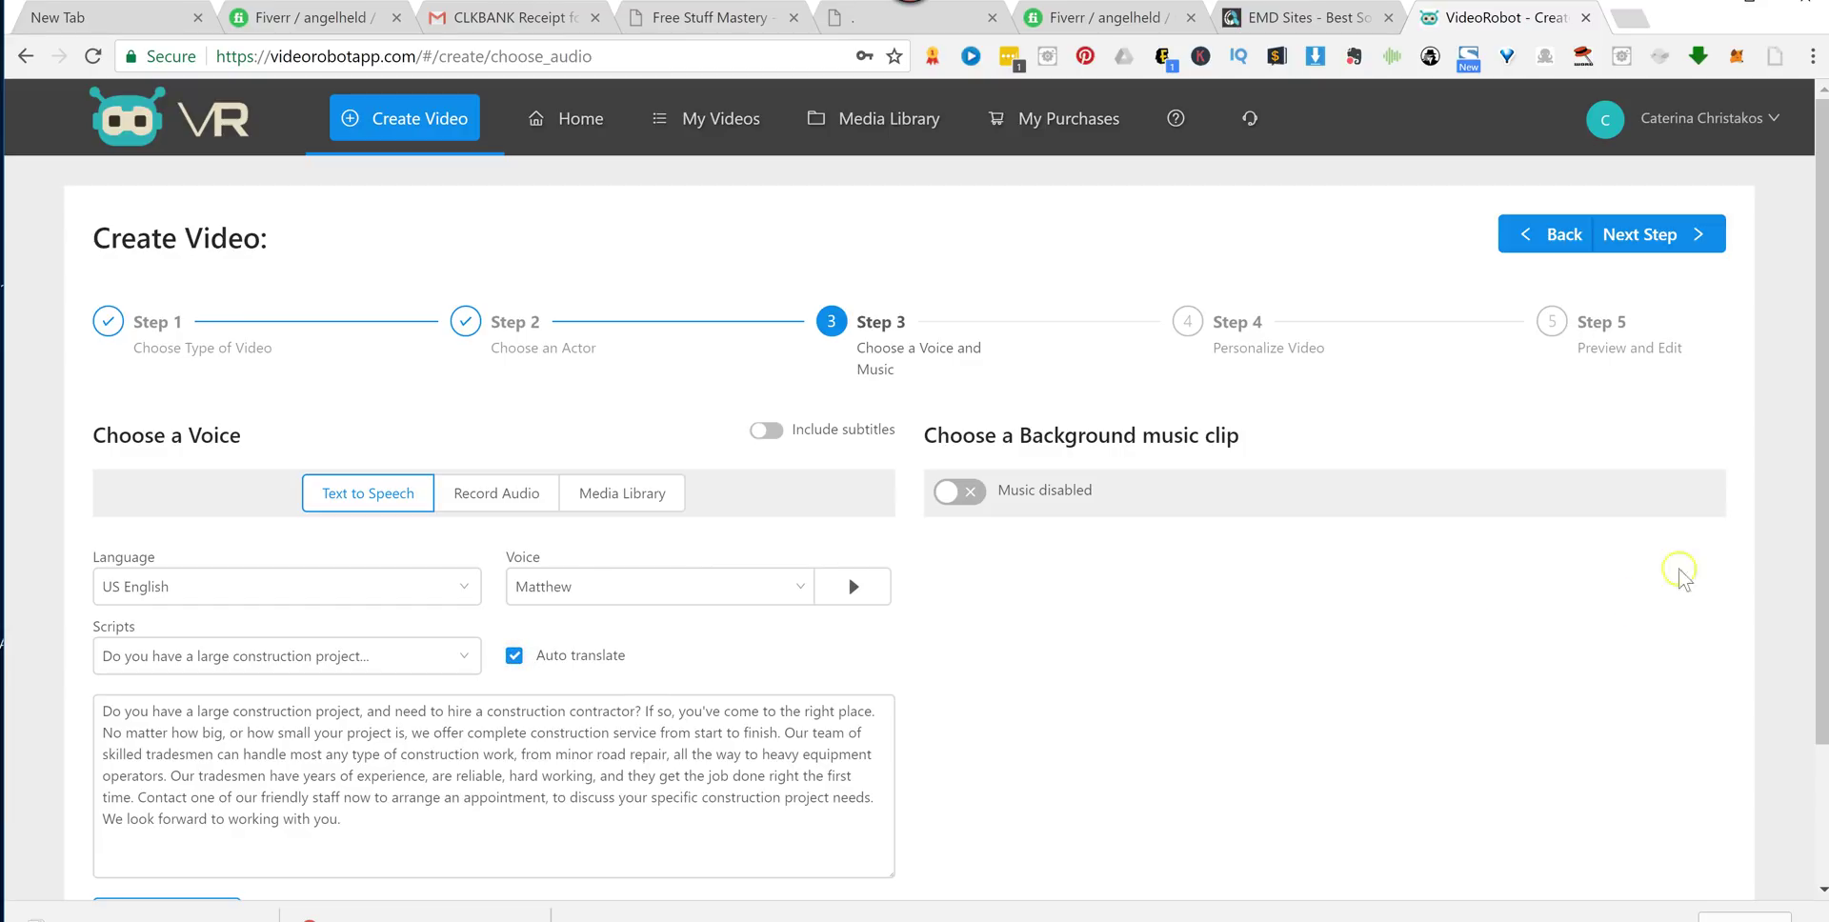
scroll(1821, 391, "down", 2)
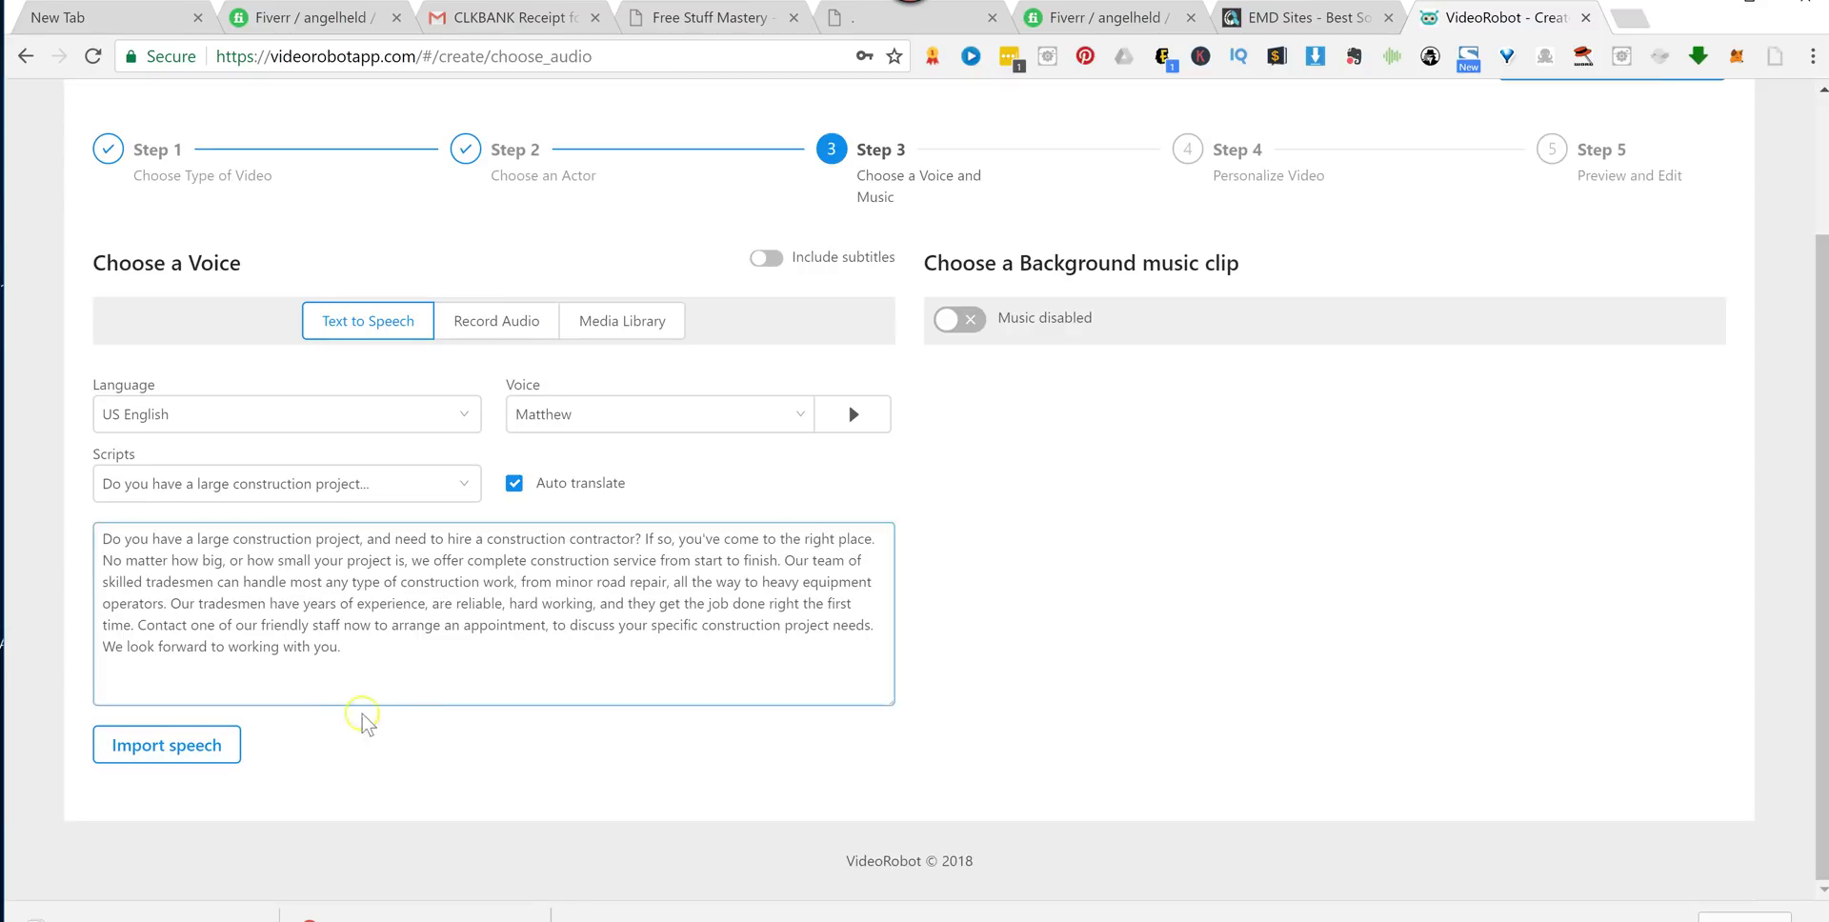
left_click(186, 744)
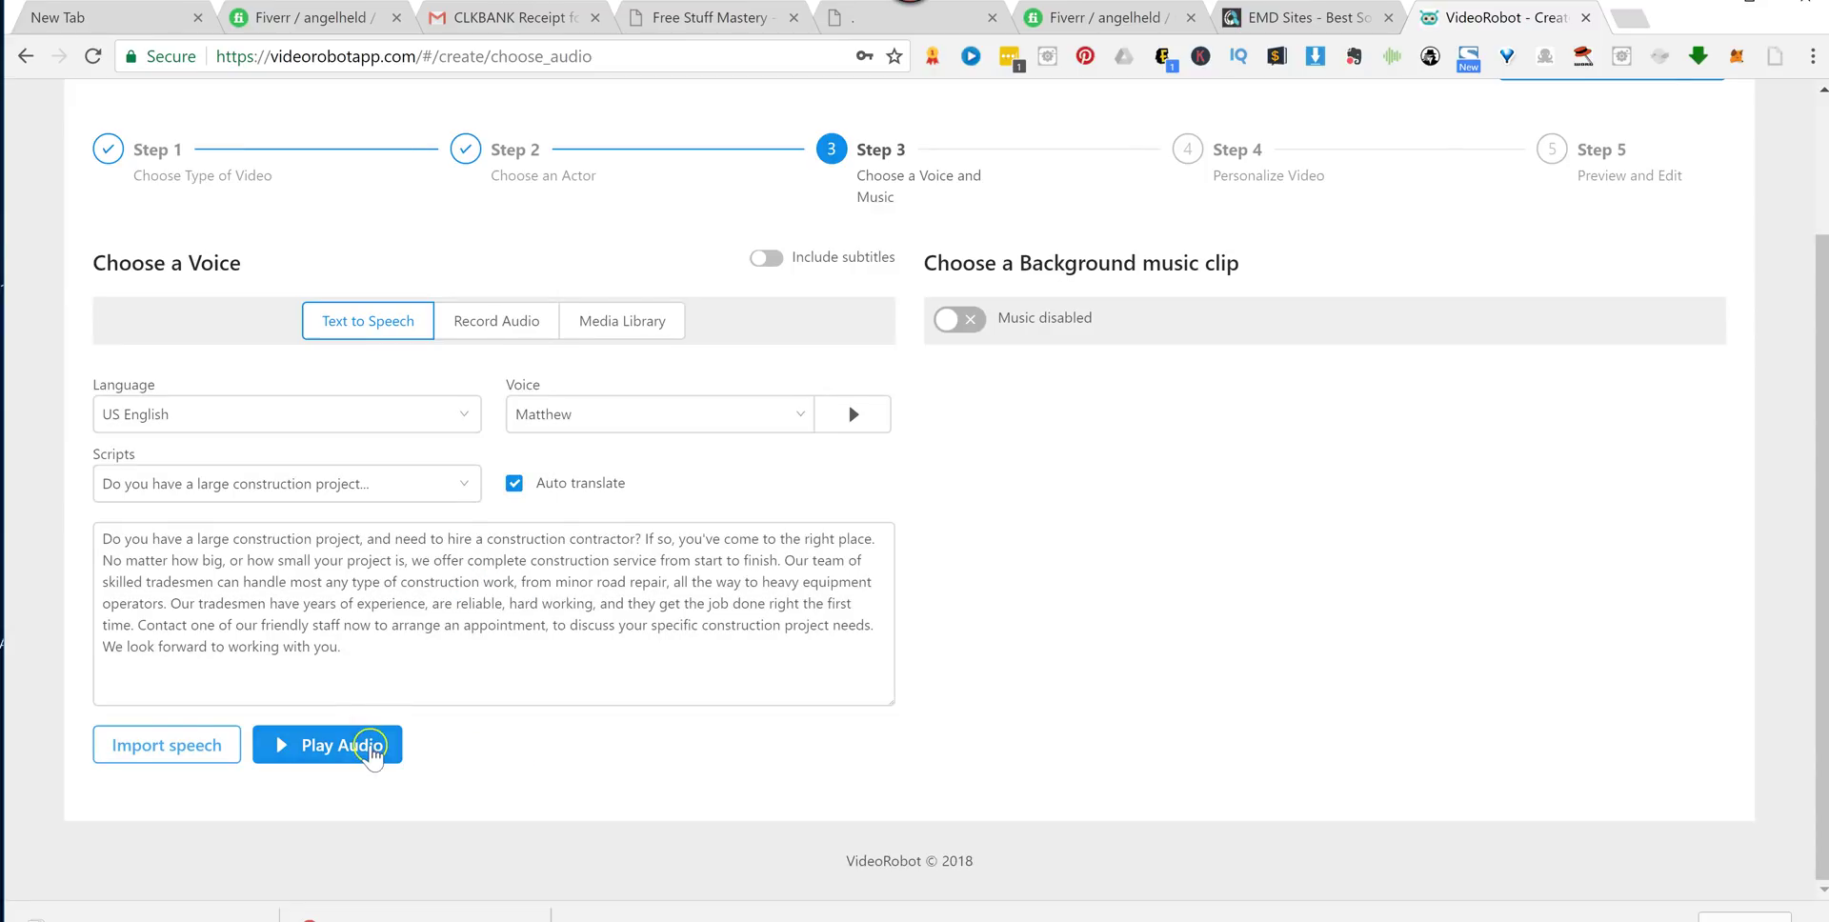
left_click(368, 745)
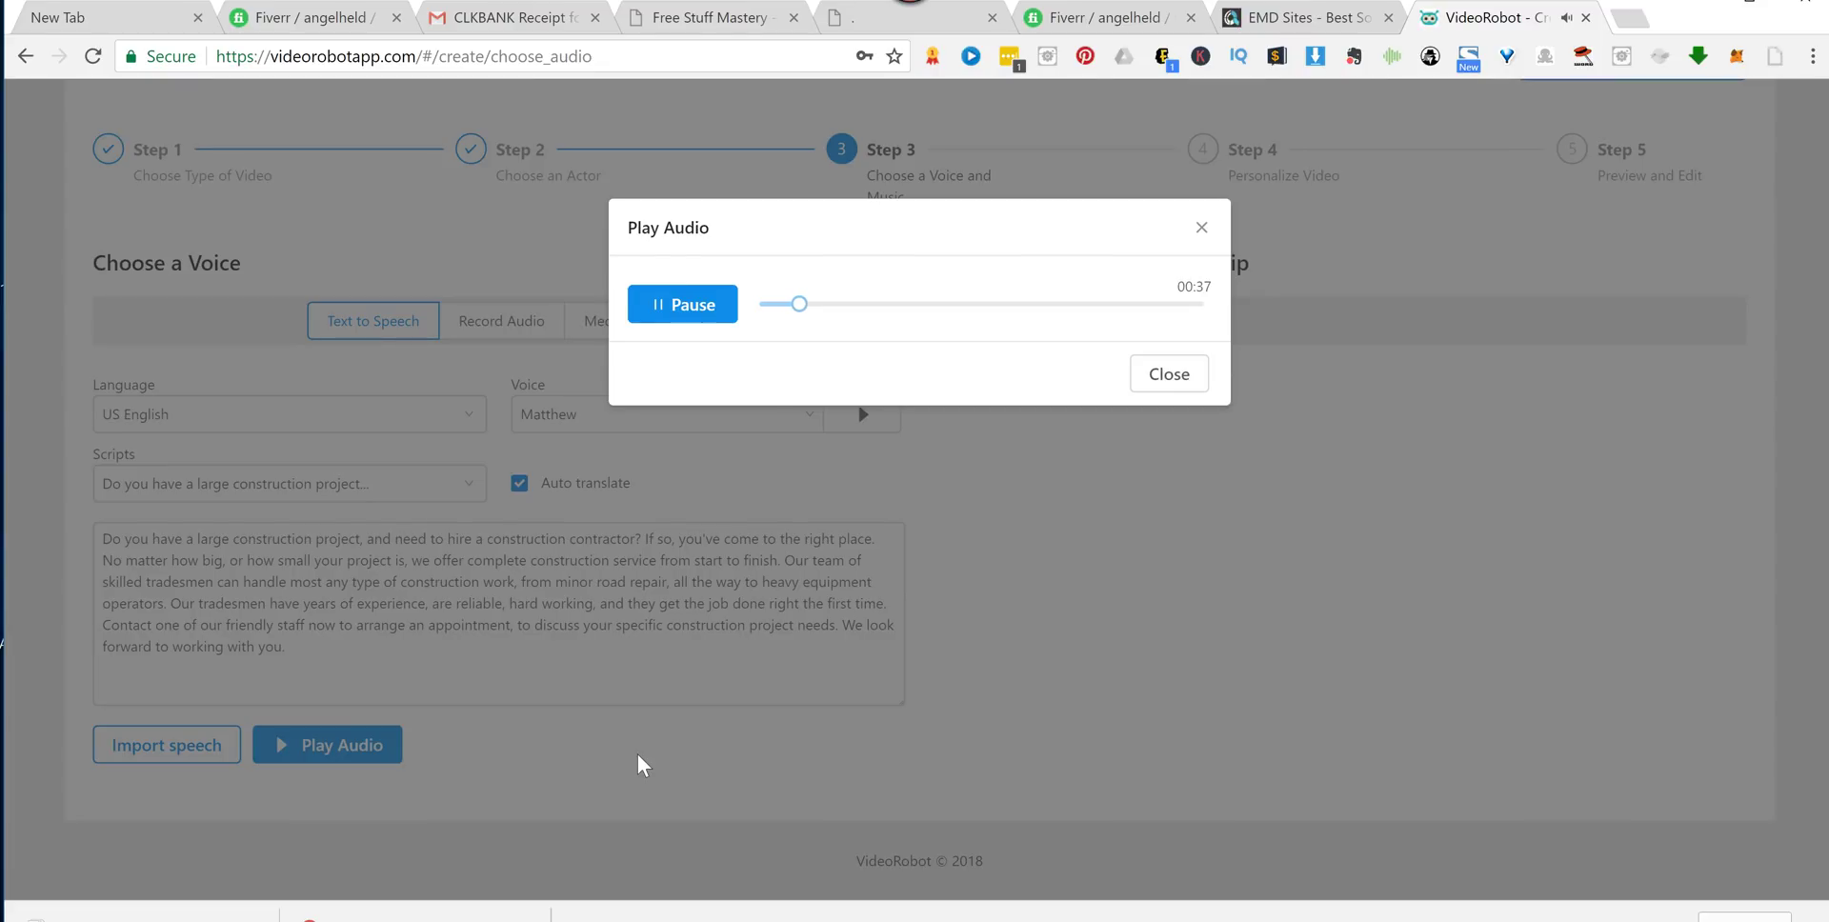
left_click(682, 305)
left_click(1203, 232)
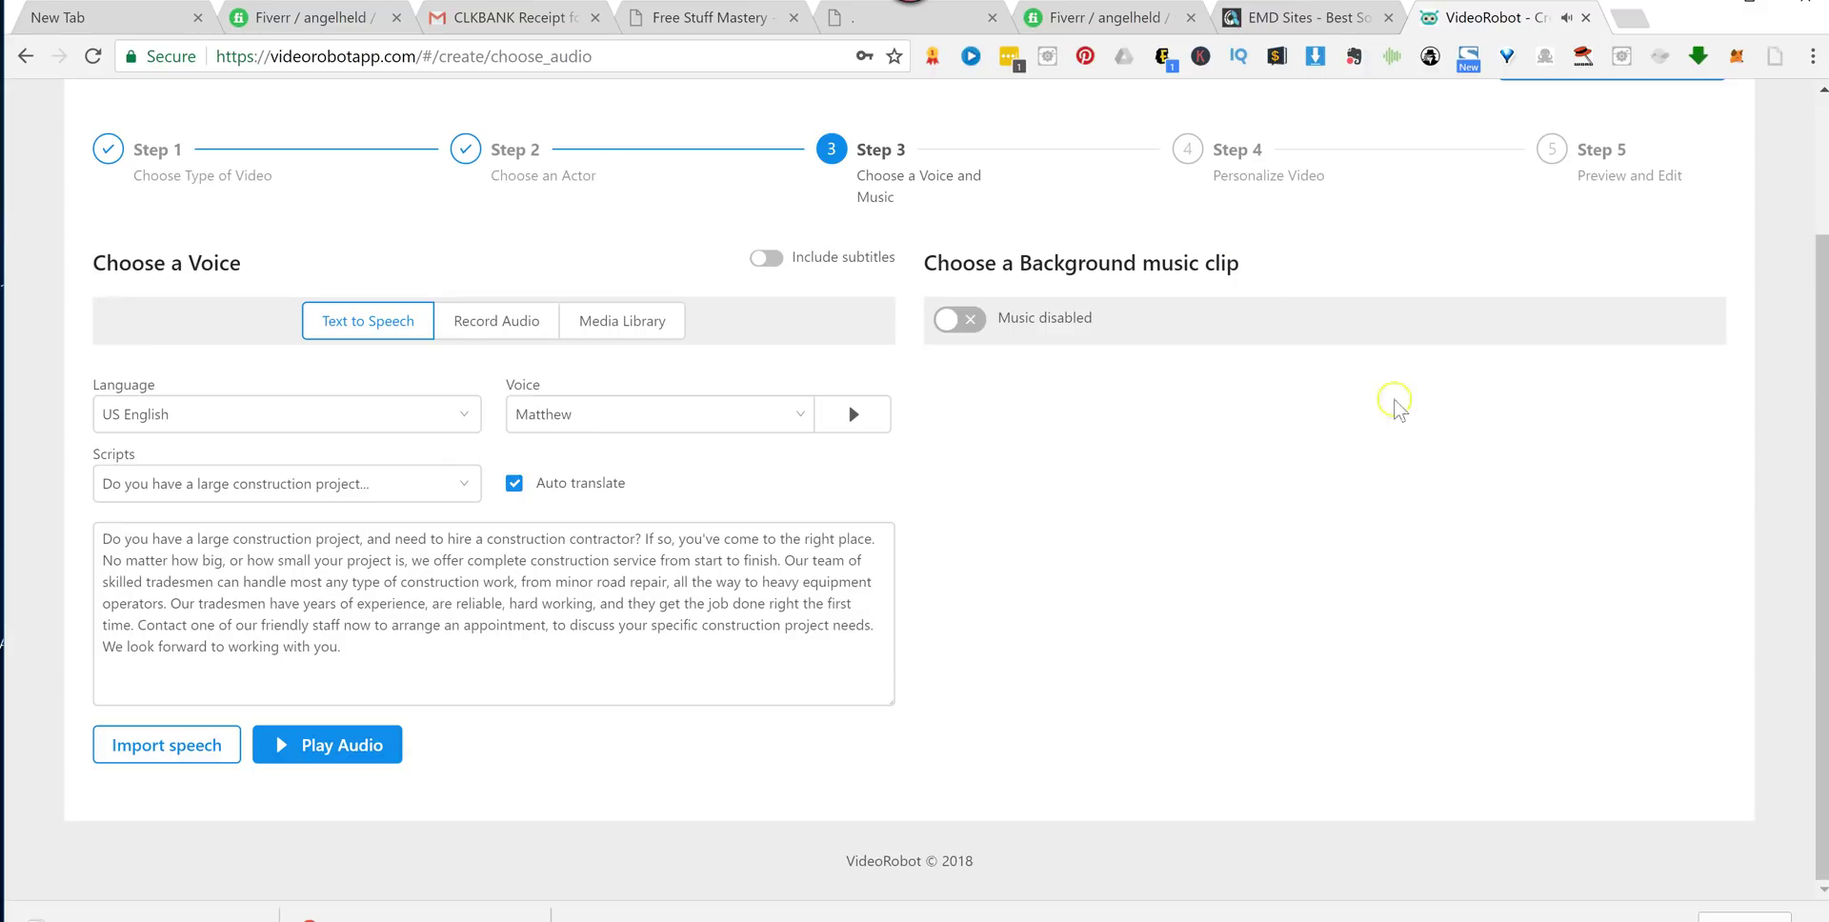
Advance to Step 4, Personalize Video.
scroll(1819, 571, "up", 1)
scroll(1820, 476, "up", 1)
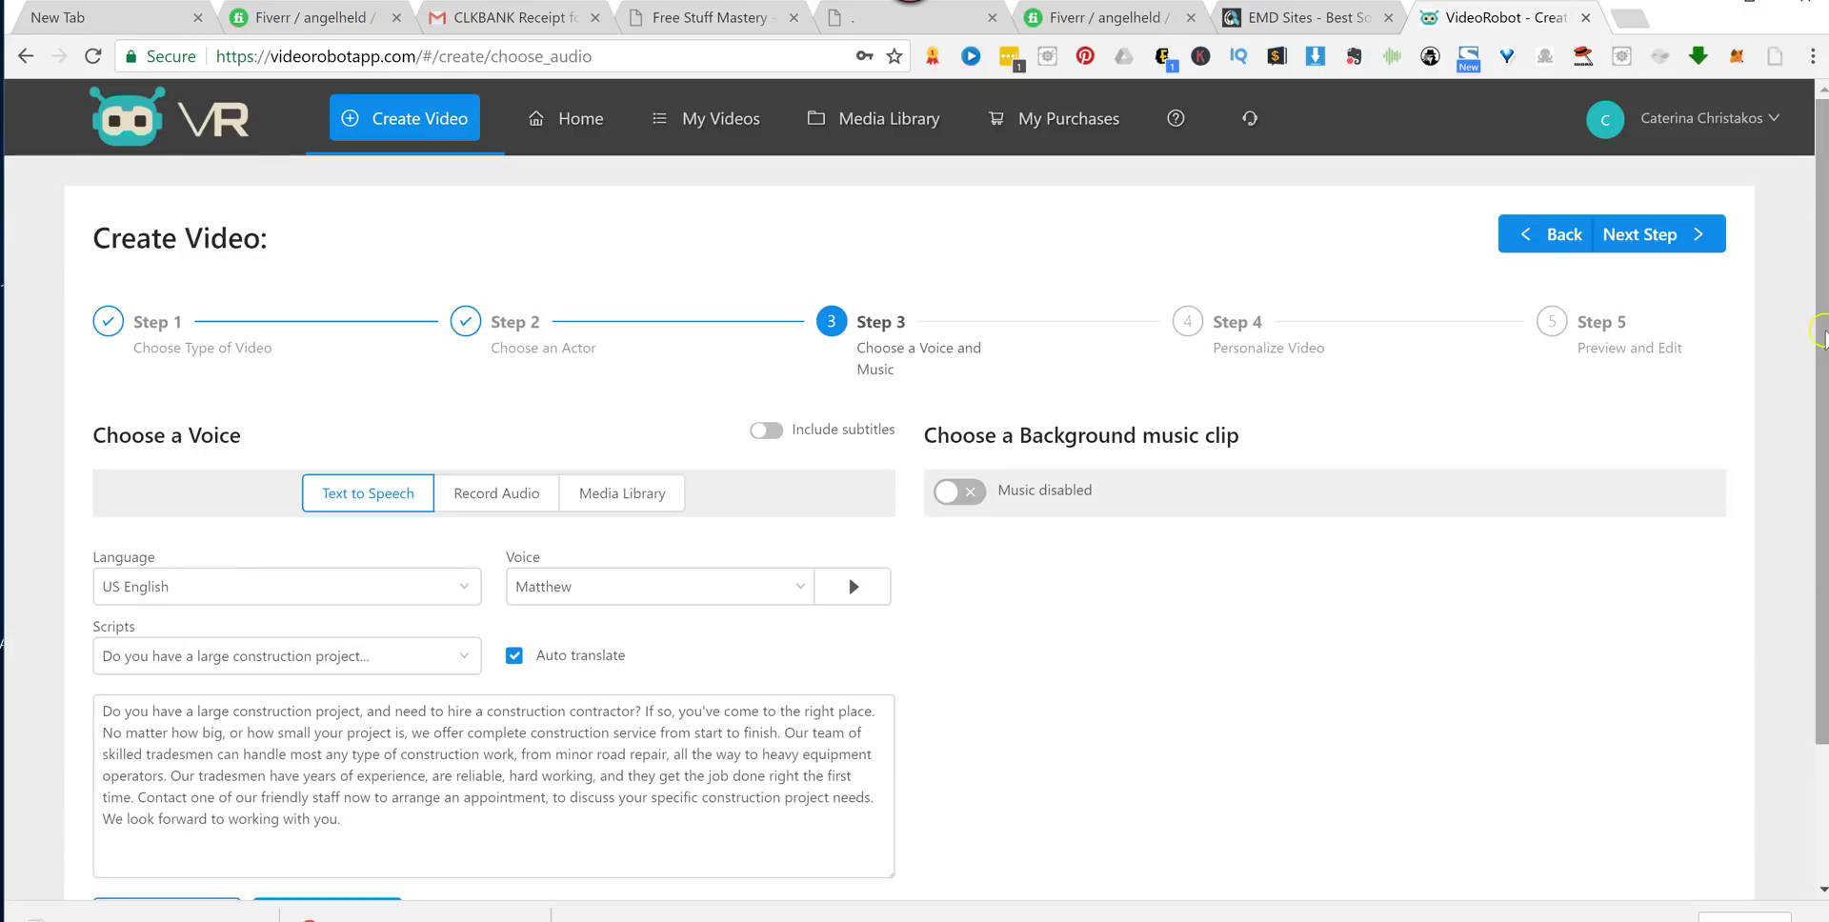
left_click(1675, 236)
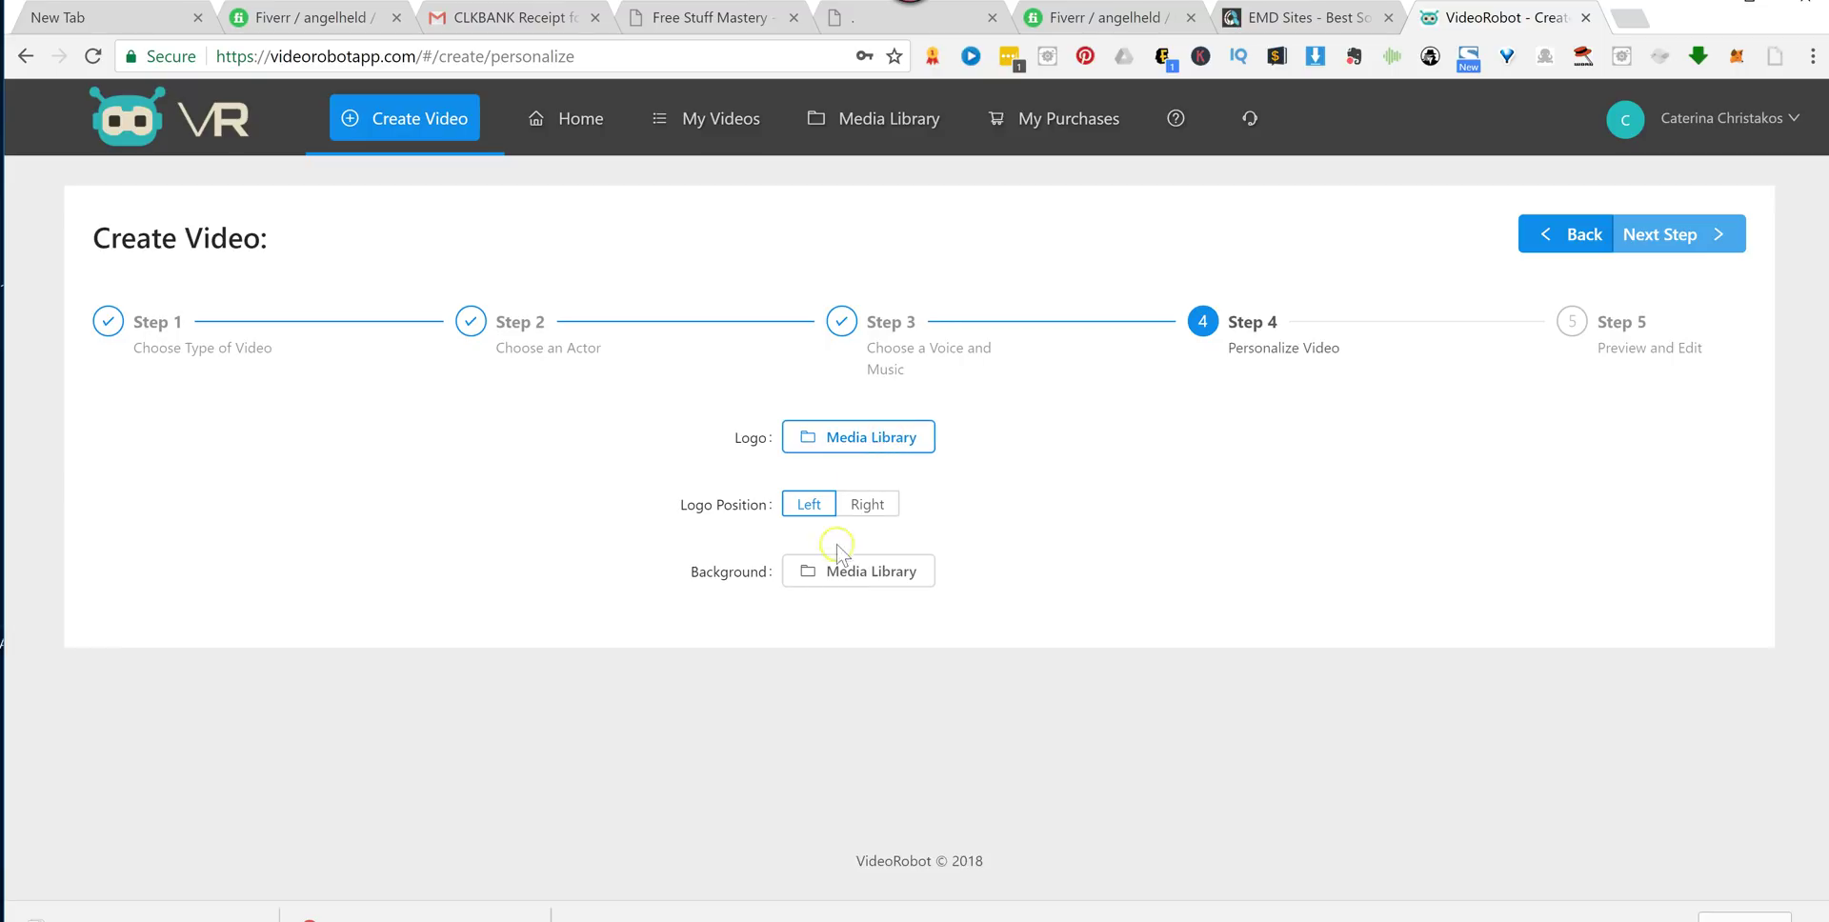
Pick the Painter image from page 3 of the Media Library images as the background.
left_click(855, 575)
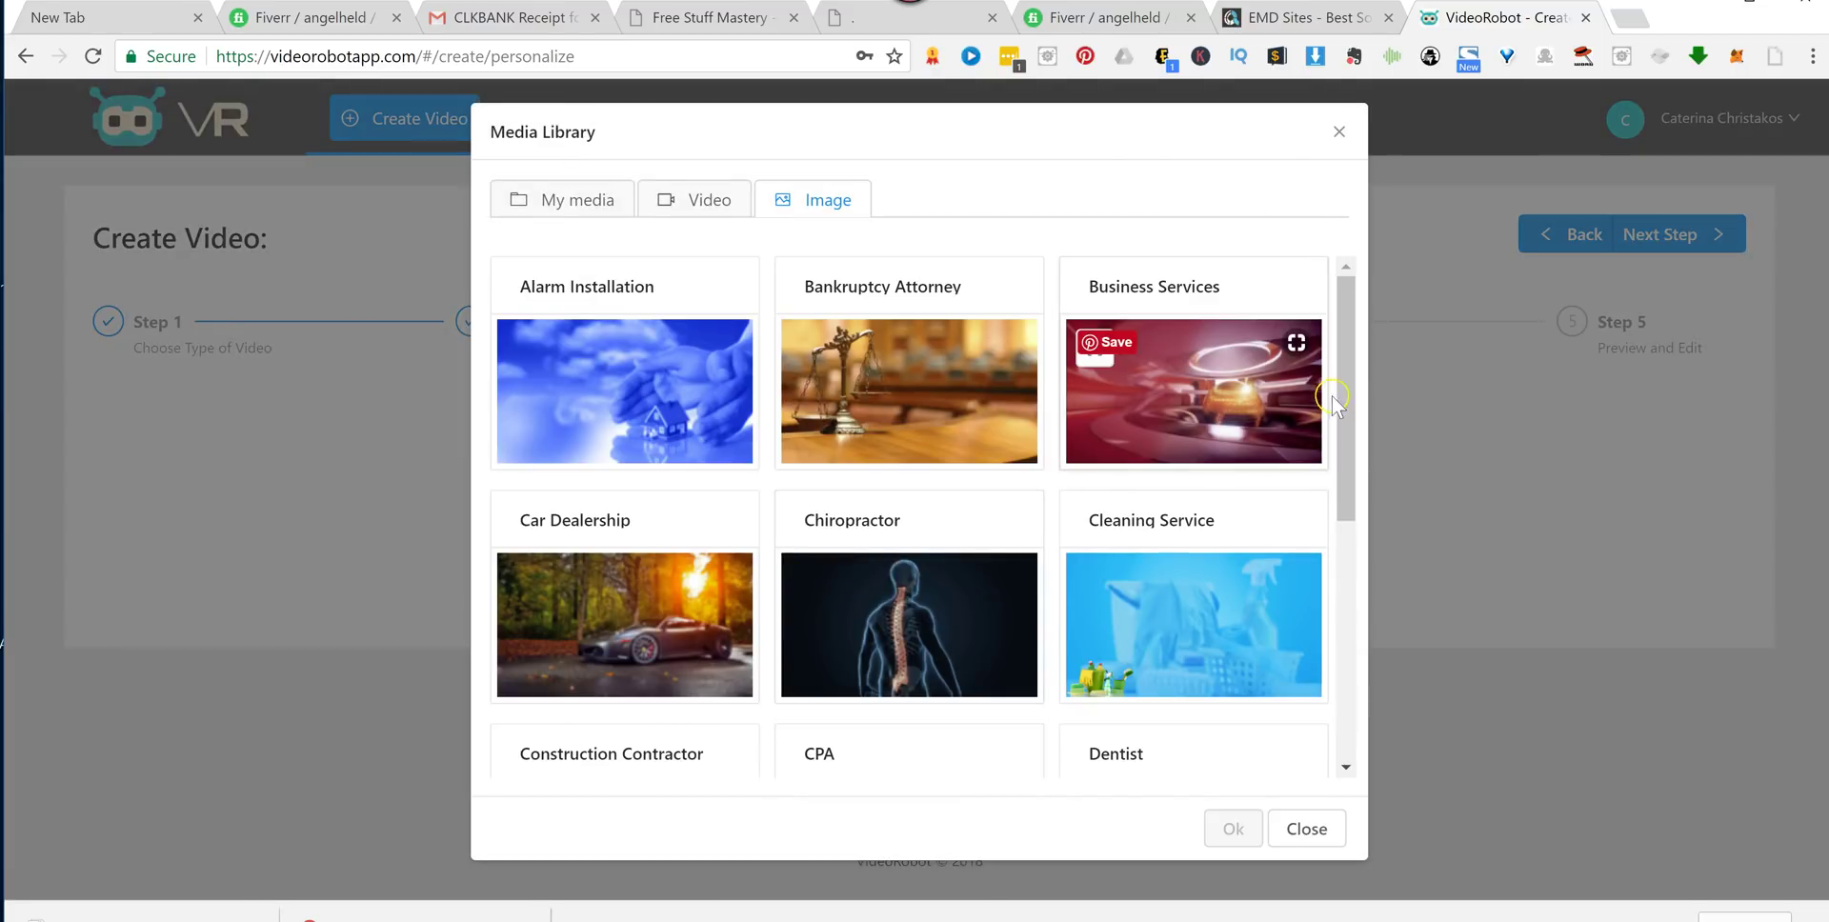
left_click_drag(1346, 369, 1367, 634)
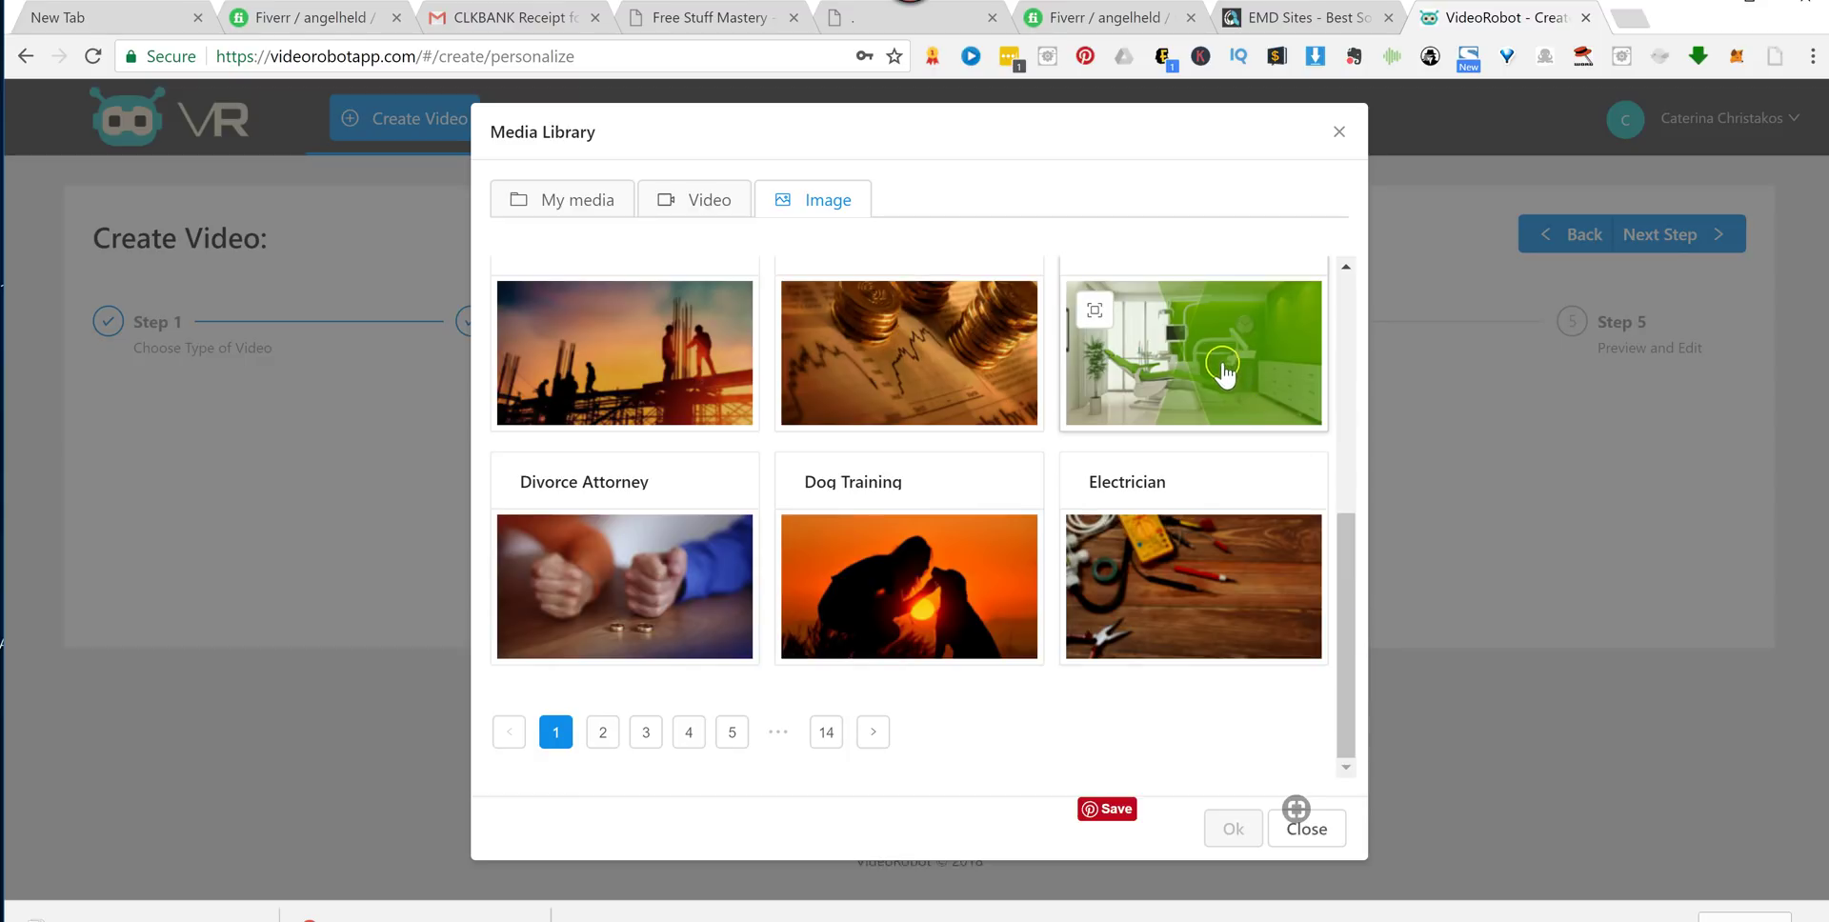
left_click(602, 731)
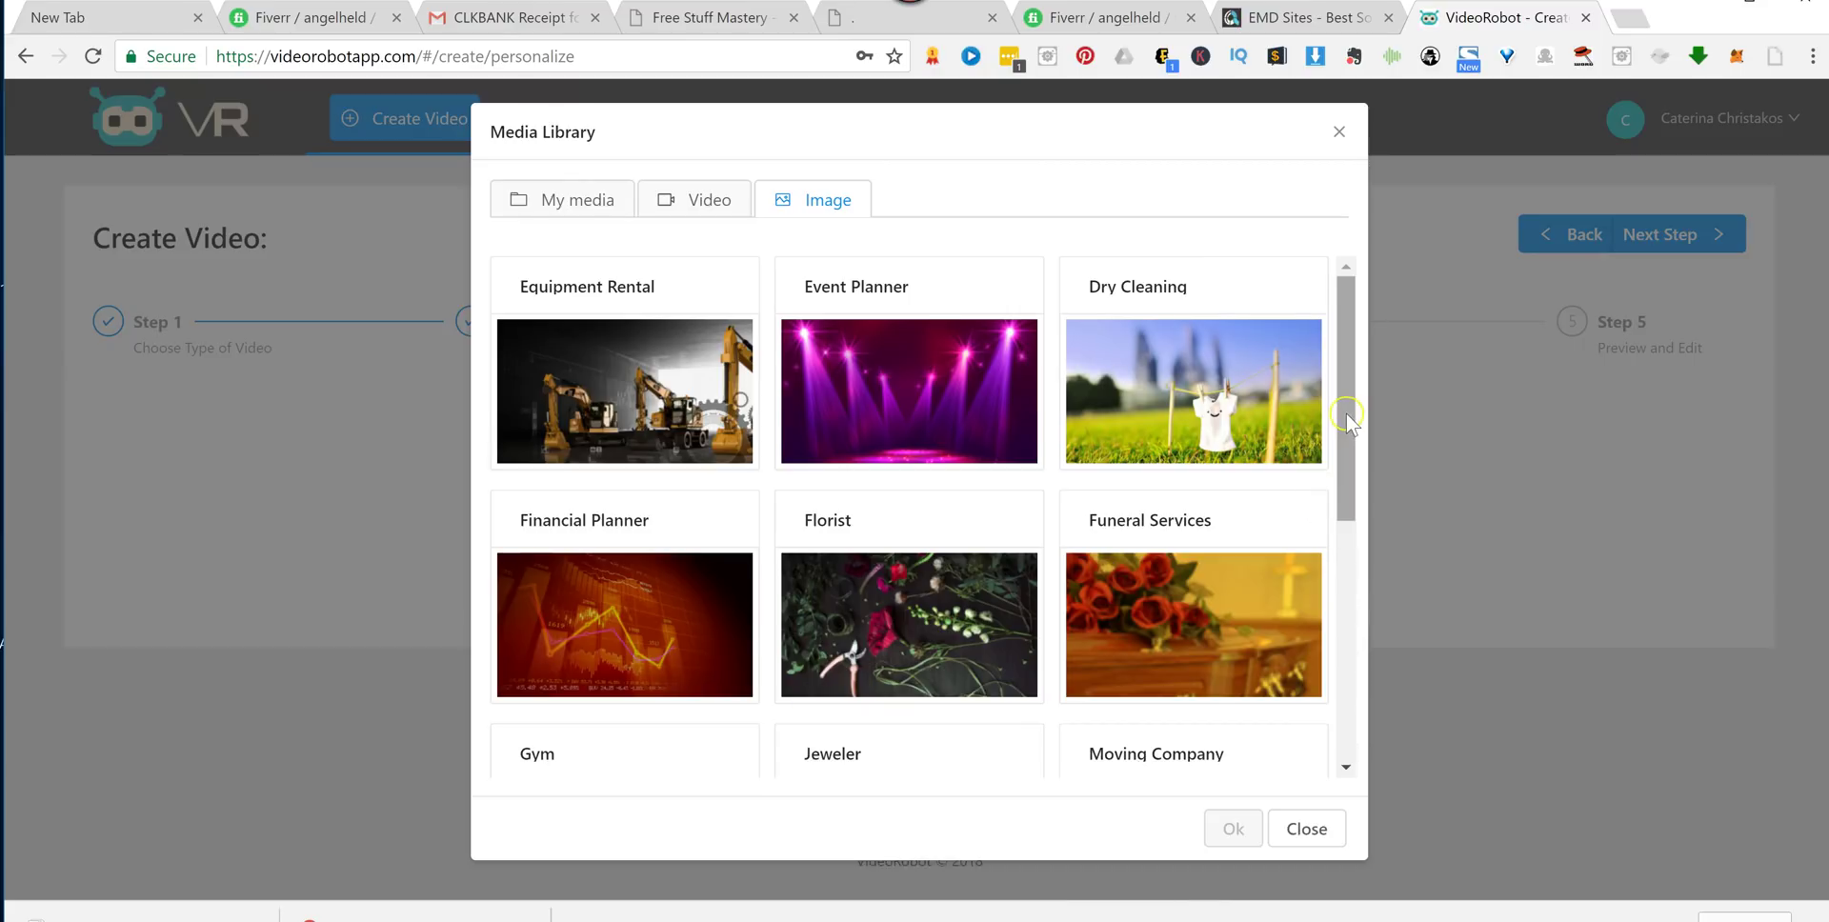
left_click_drag(1346, 414, 1367, 776)
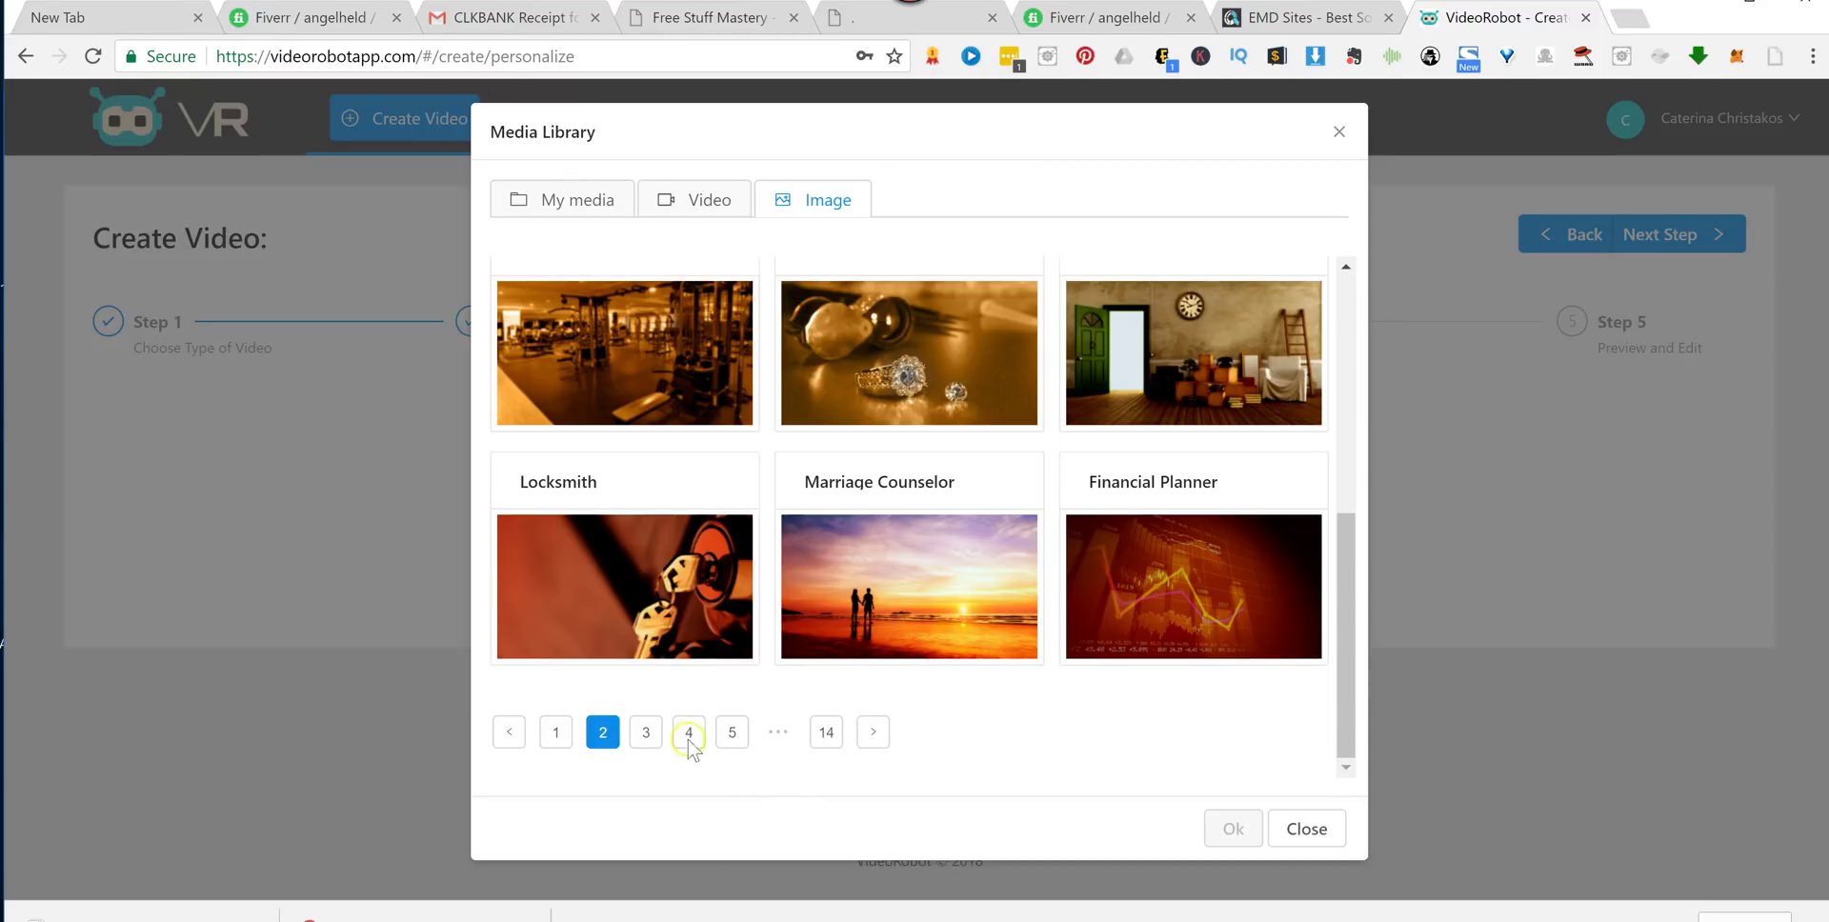
left_click(646, 731)
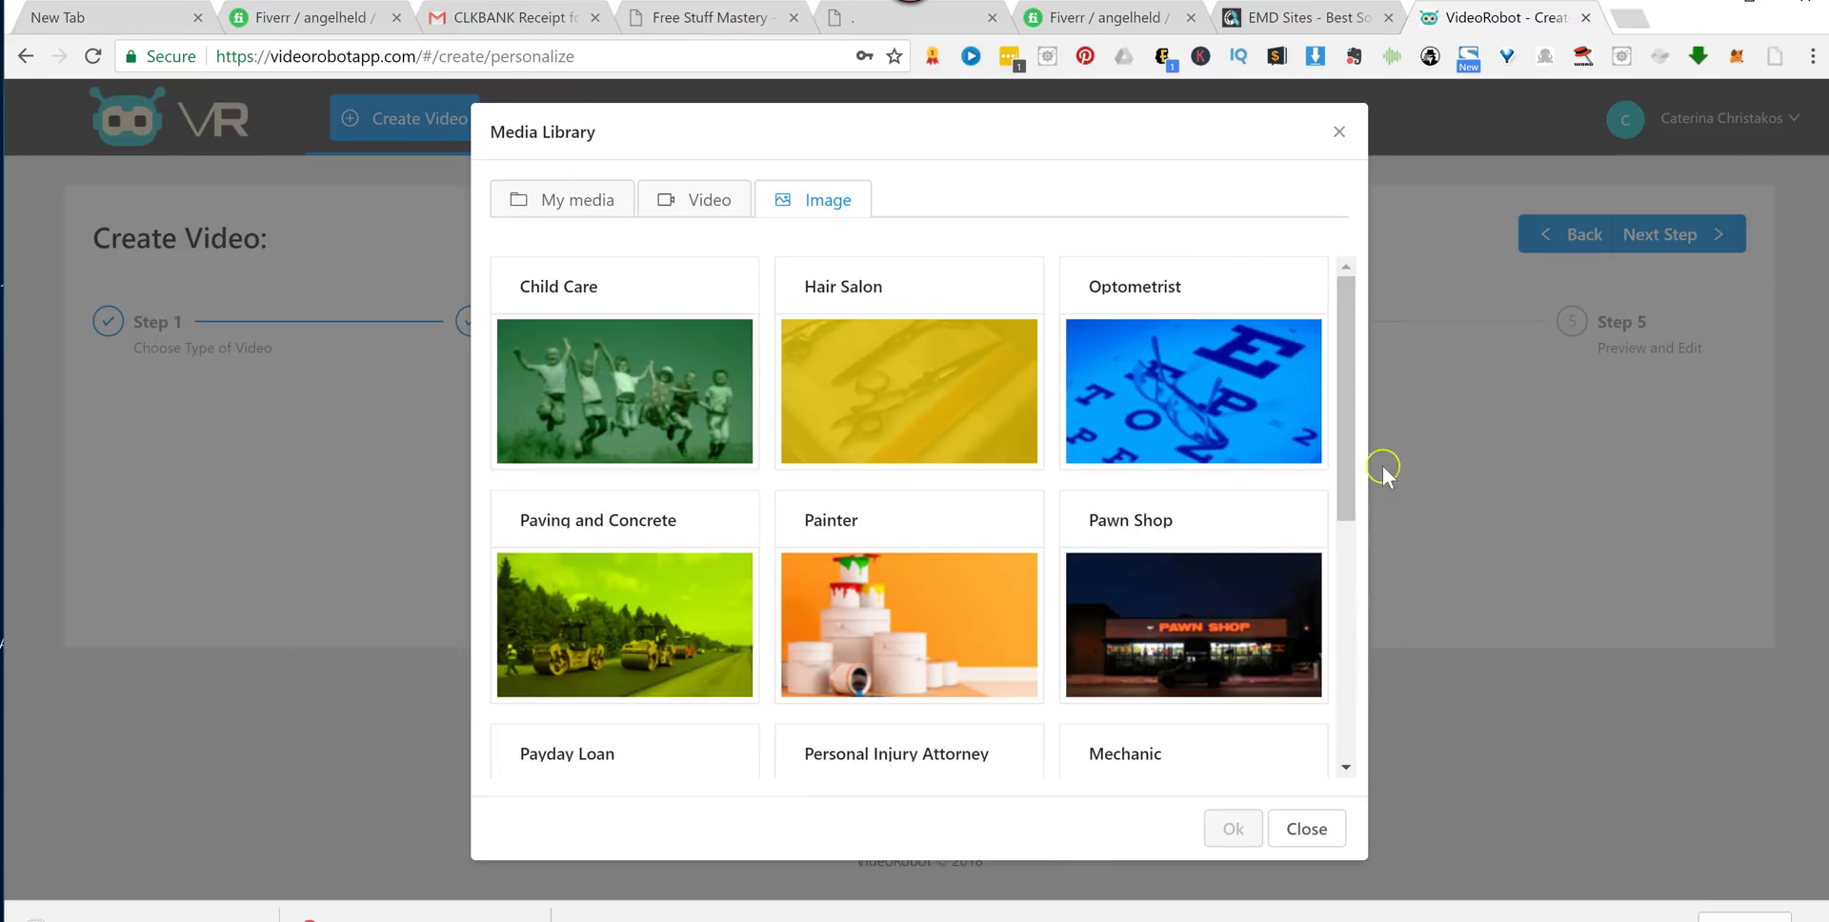
left_click_drag(1340, 433, 1350, 560)
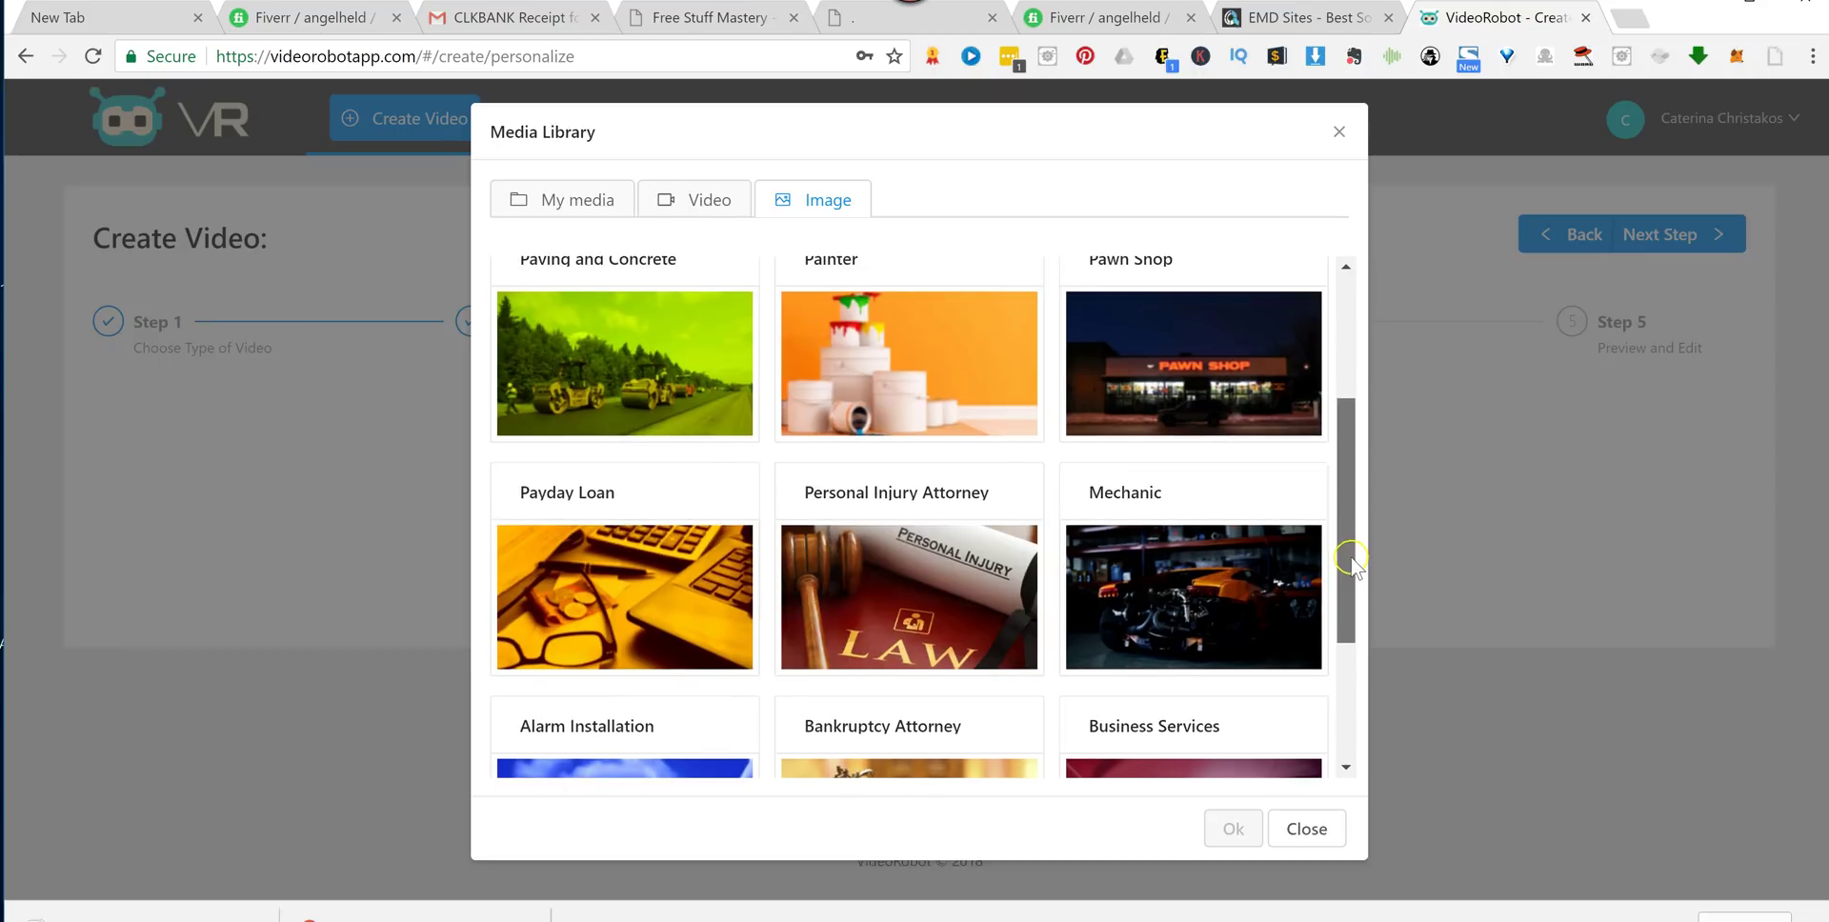
left_click(891, 348)
left_click(1232, 830)
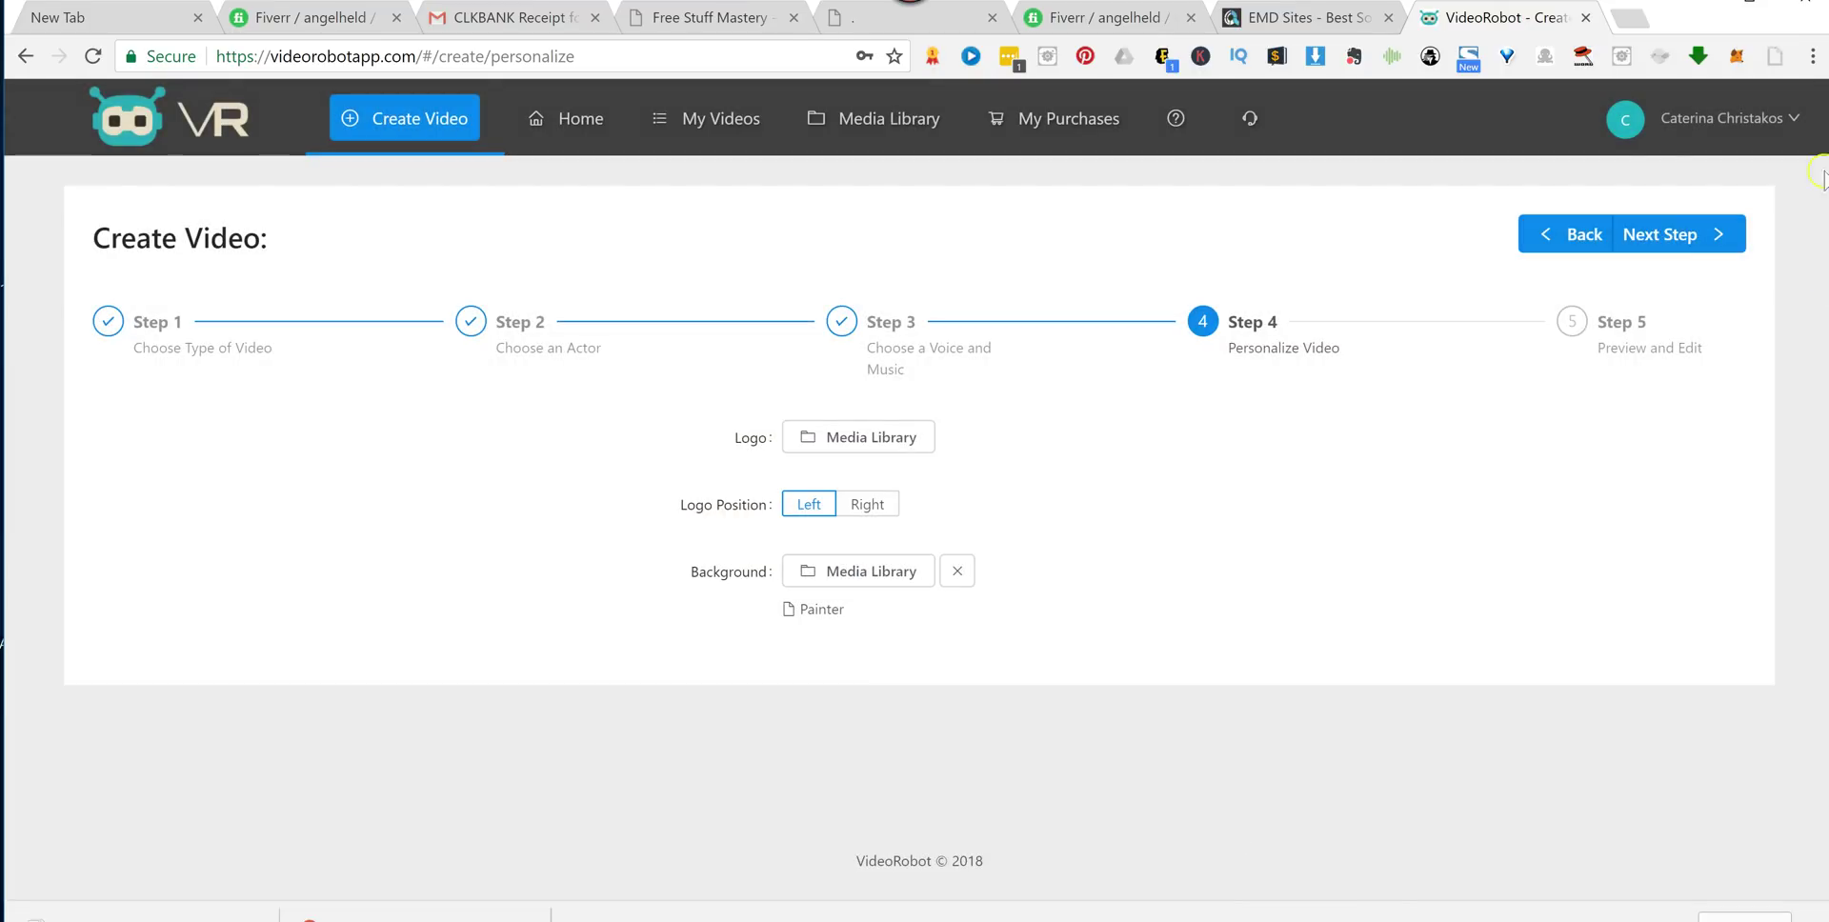
Go to Step 5 Preview and Edit, play Eric's 38-second preview, then pause it.
left_click(1669, 236)
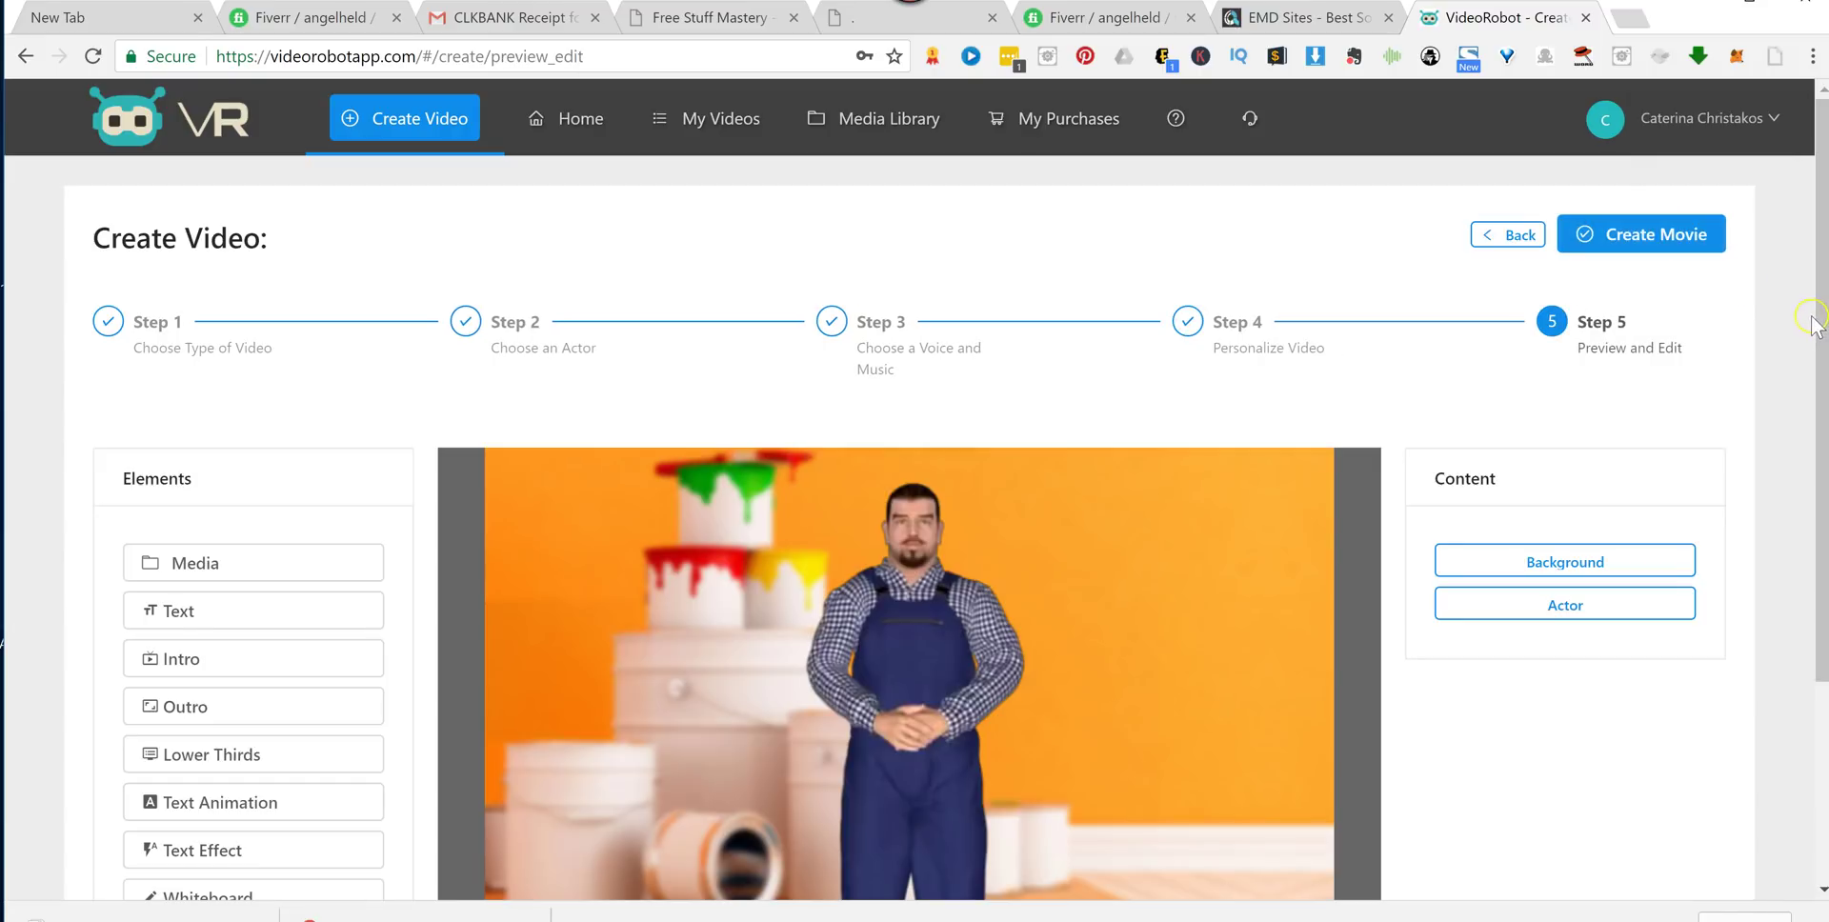
left_click_drag(1819, 314, 1819, 576)
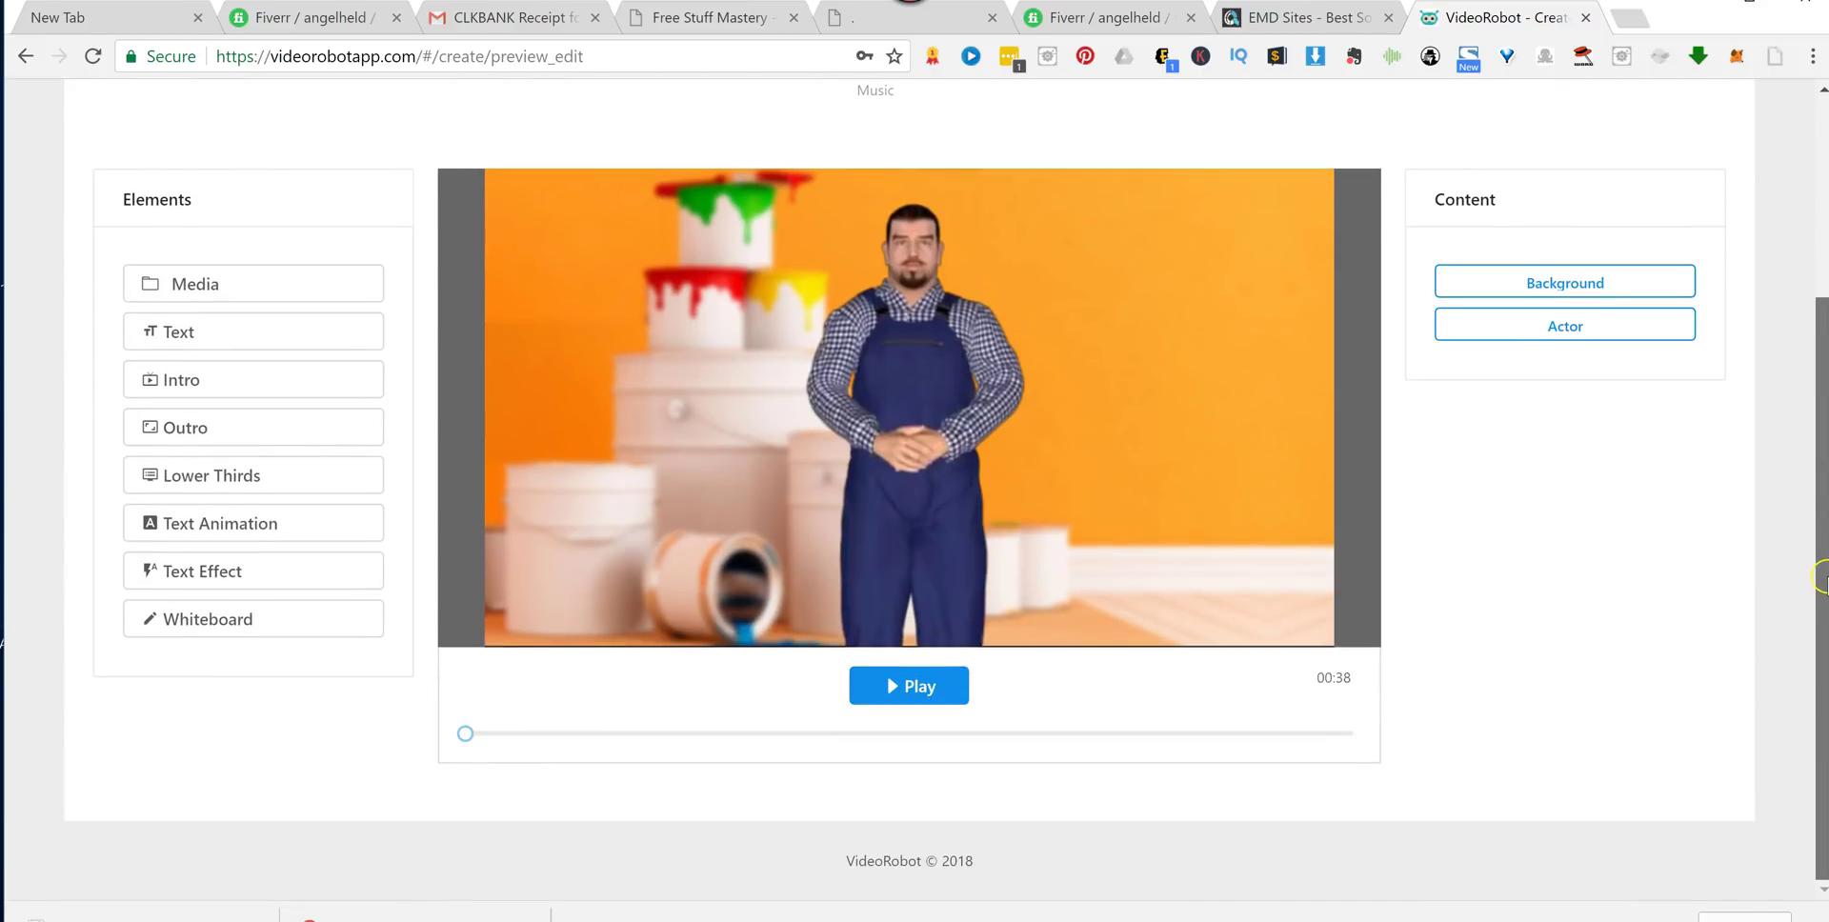
scroll(1819, 528, "up", 1)
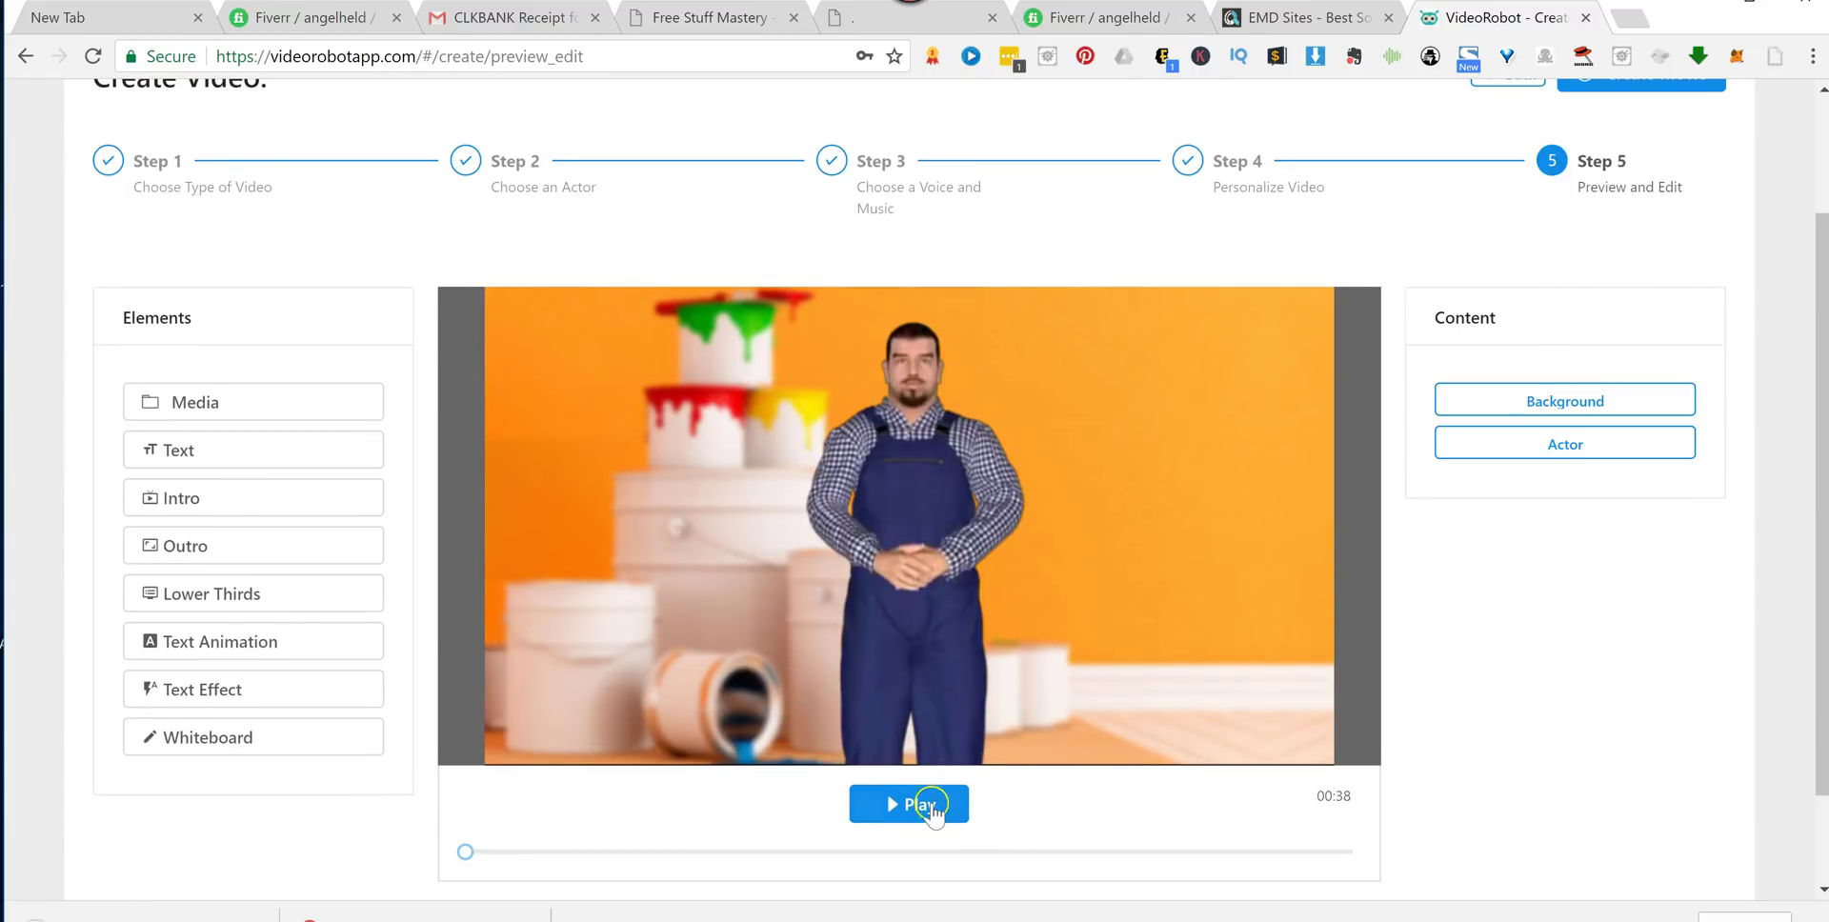
left_click(920, 686)
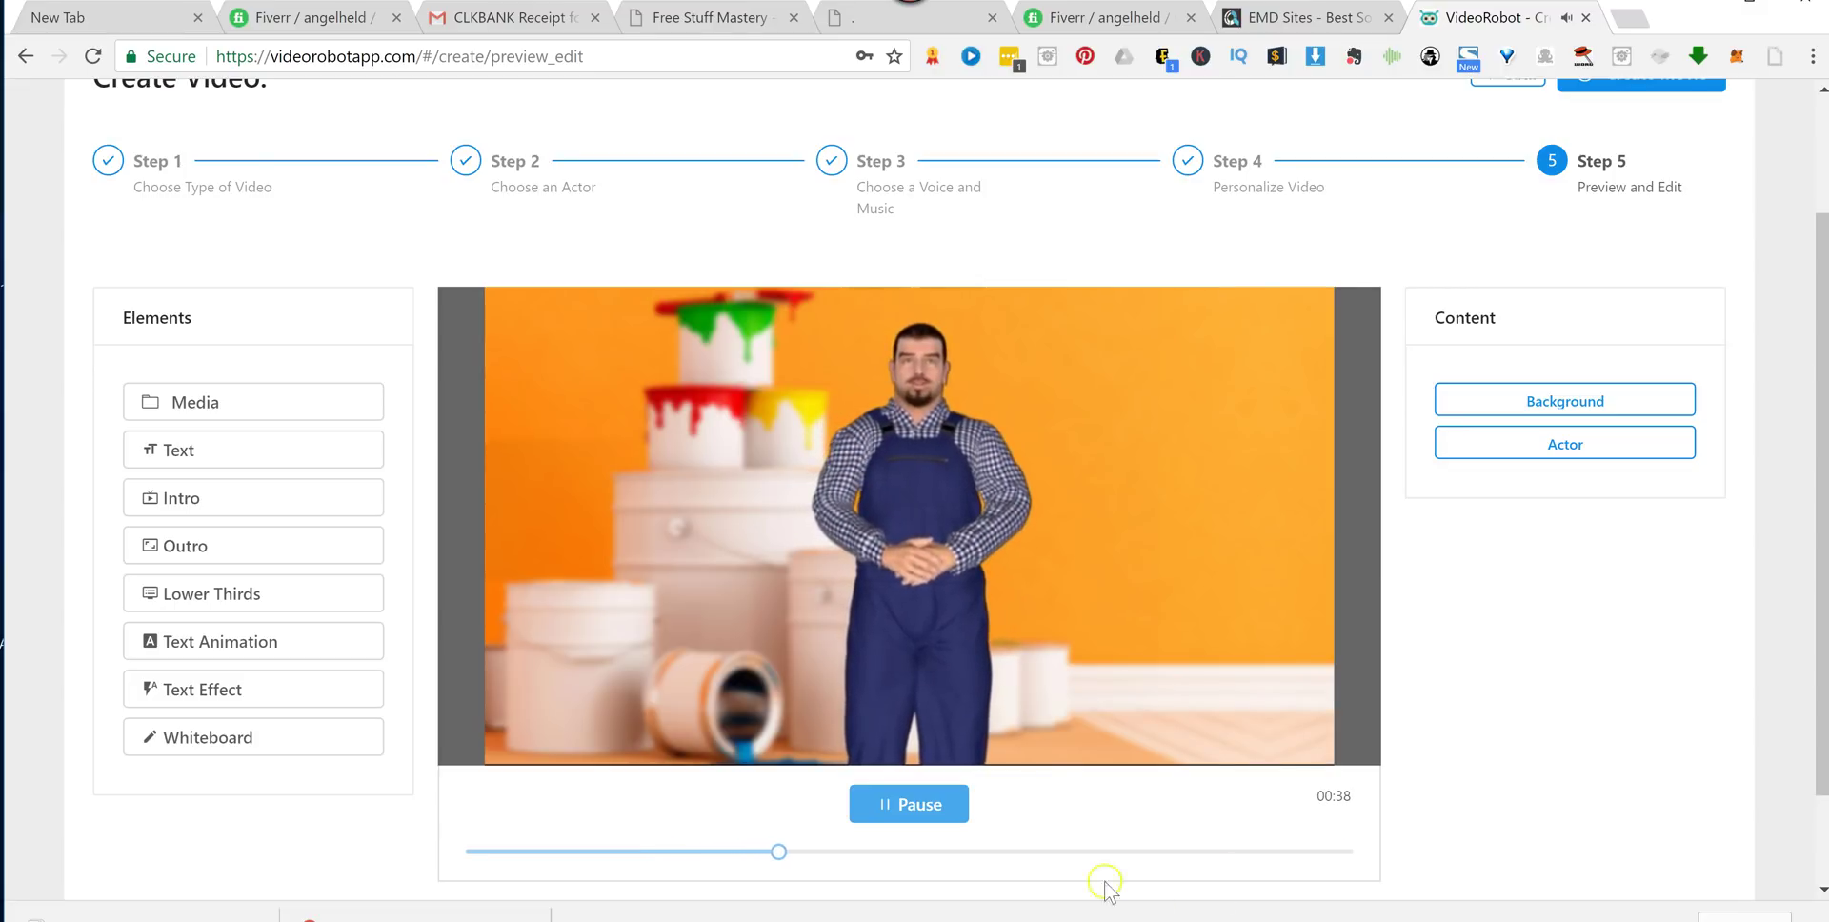
left_click(940, 808)
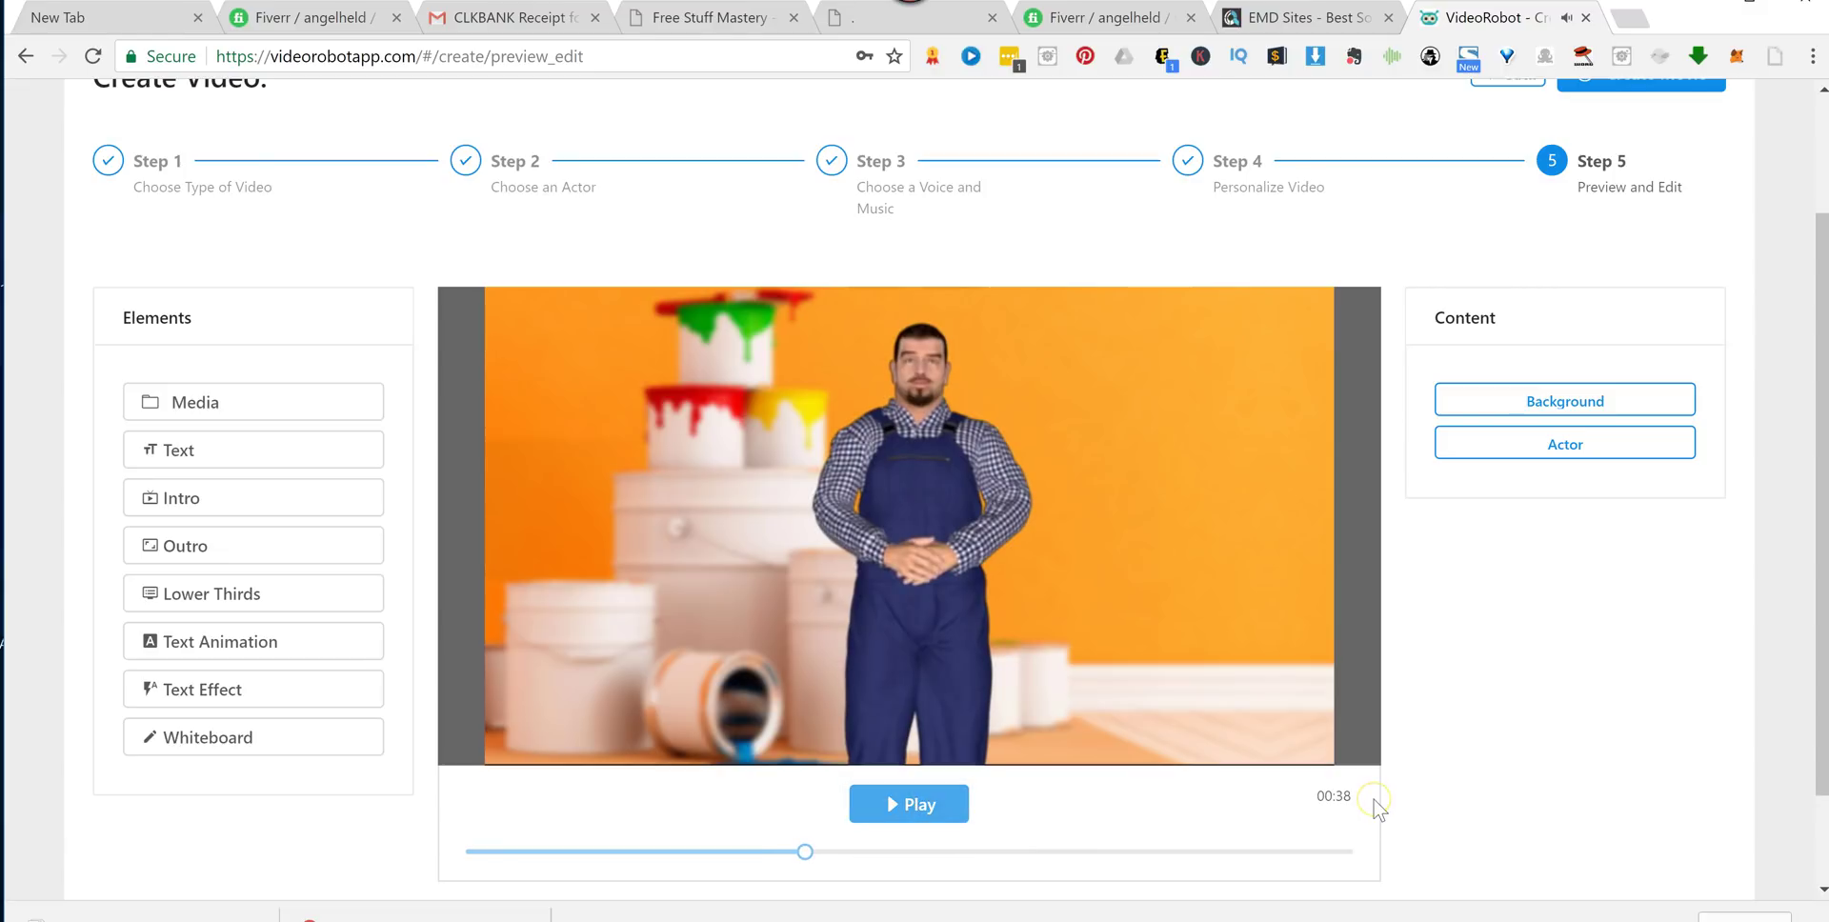
left_click(998, 546)
left_click_drag(1820, 459, 1819, 340)
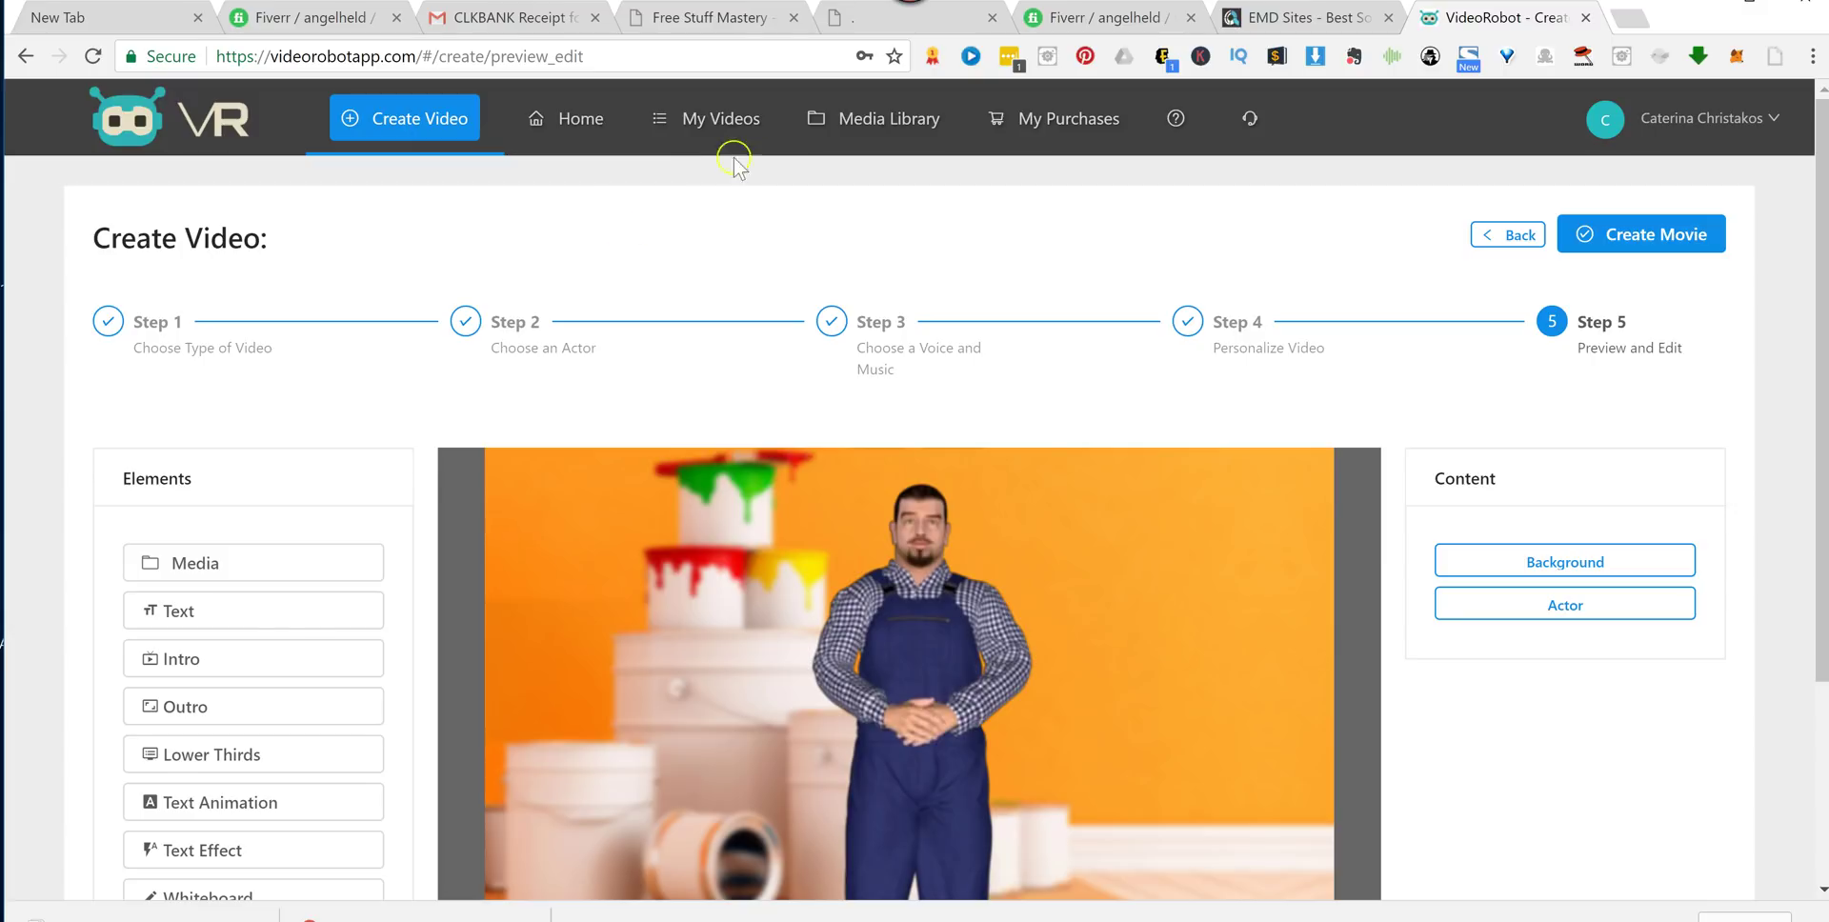
Leave the editor for the home page, discarding the unsaved Eric video.
left_click(714, 119)
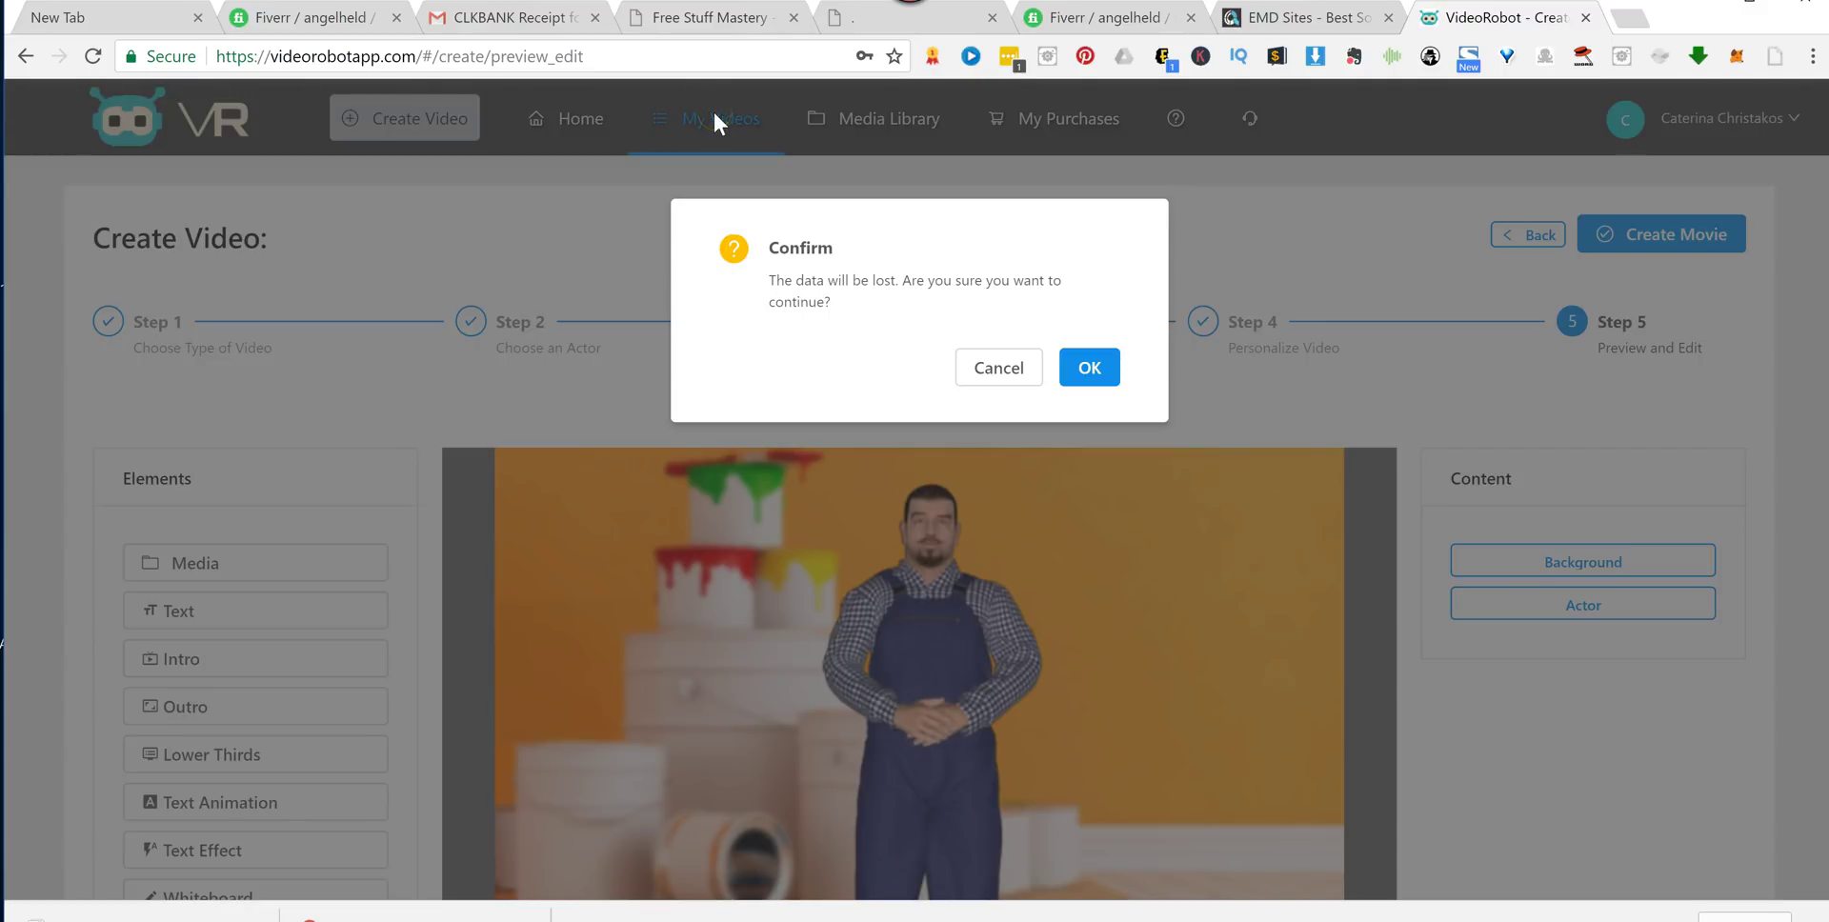
left_click(1009, 370)
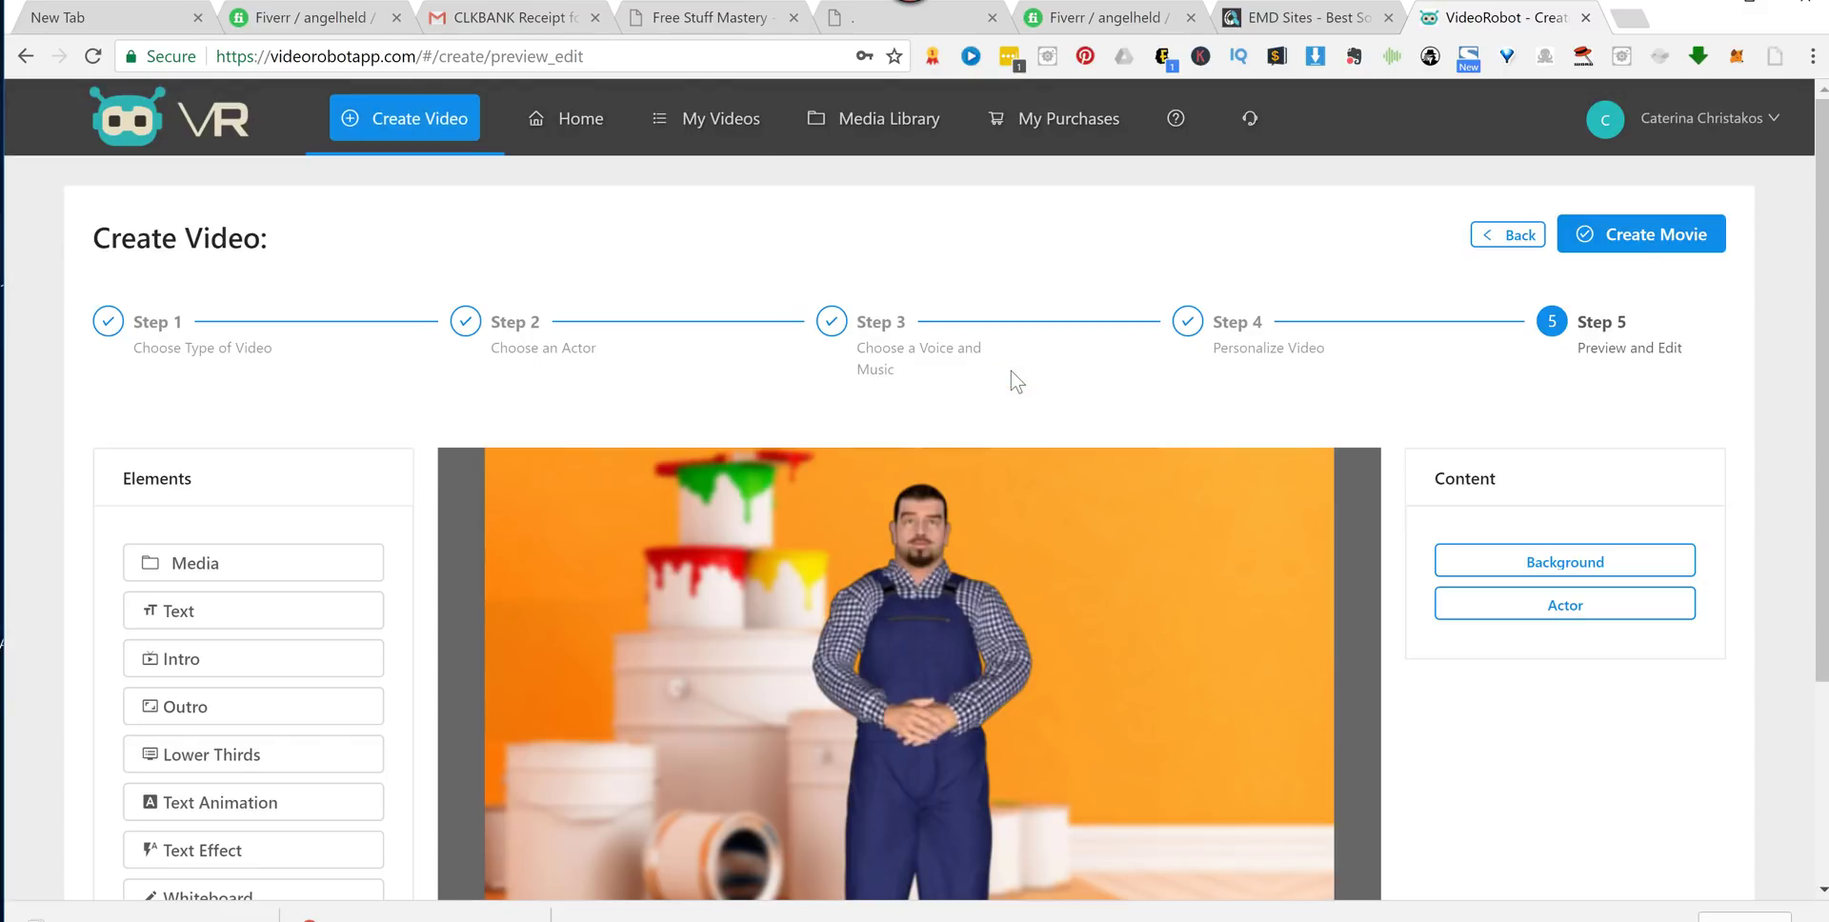
left_click(426, 112)
left_click(581, 116)
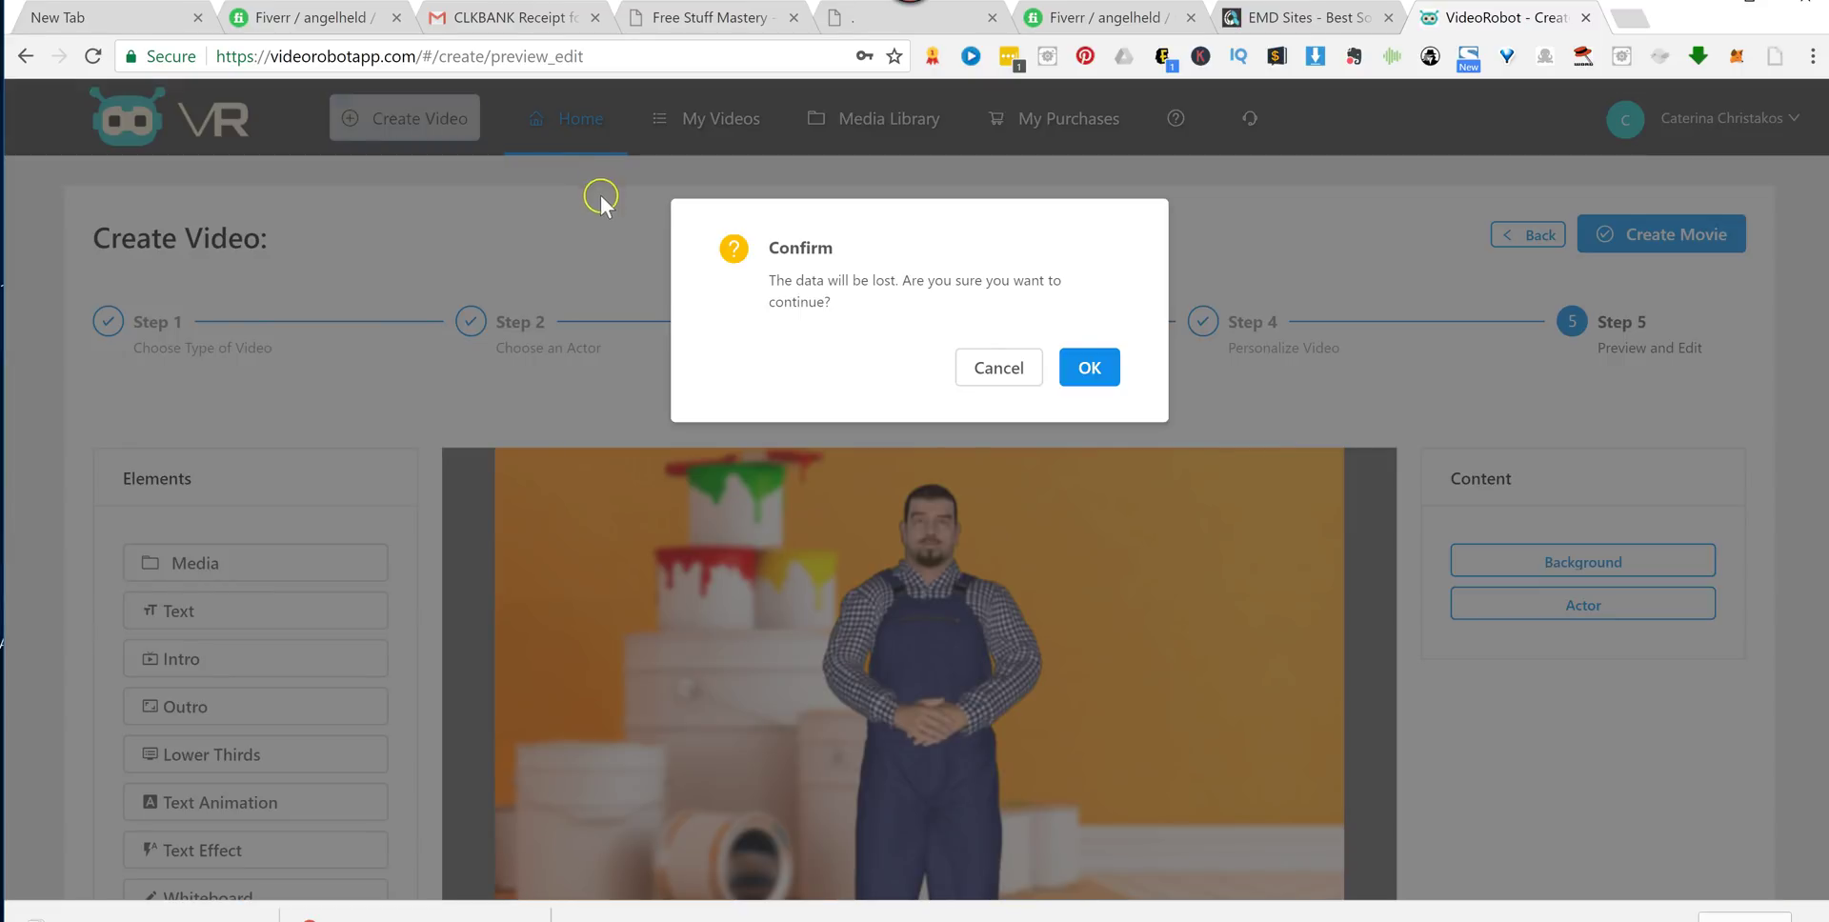
left_click(1086, 366)
Start a new 3D Avatar Templates video and advance to the template gallery.
left_click(387, 122)
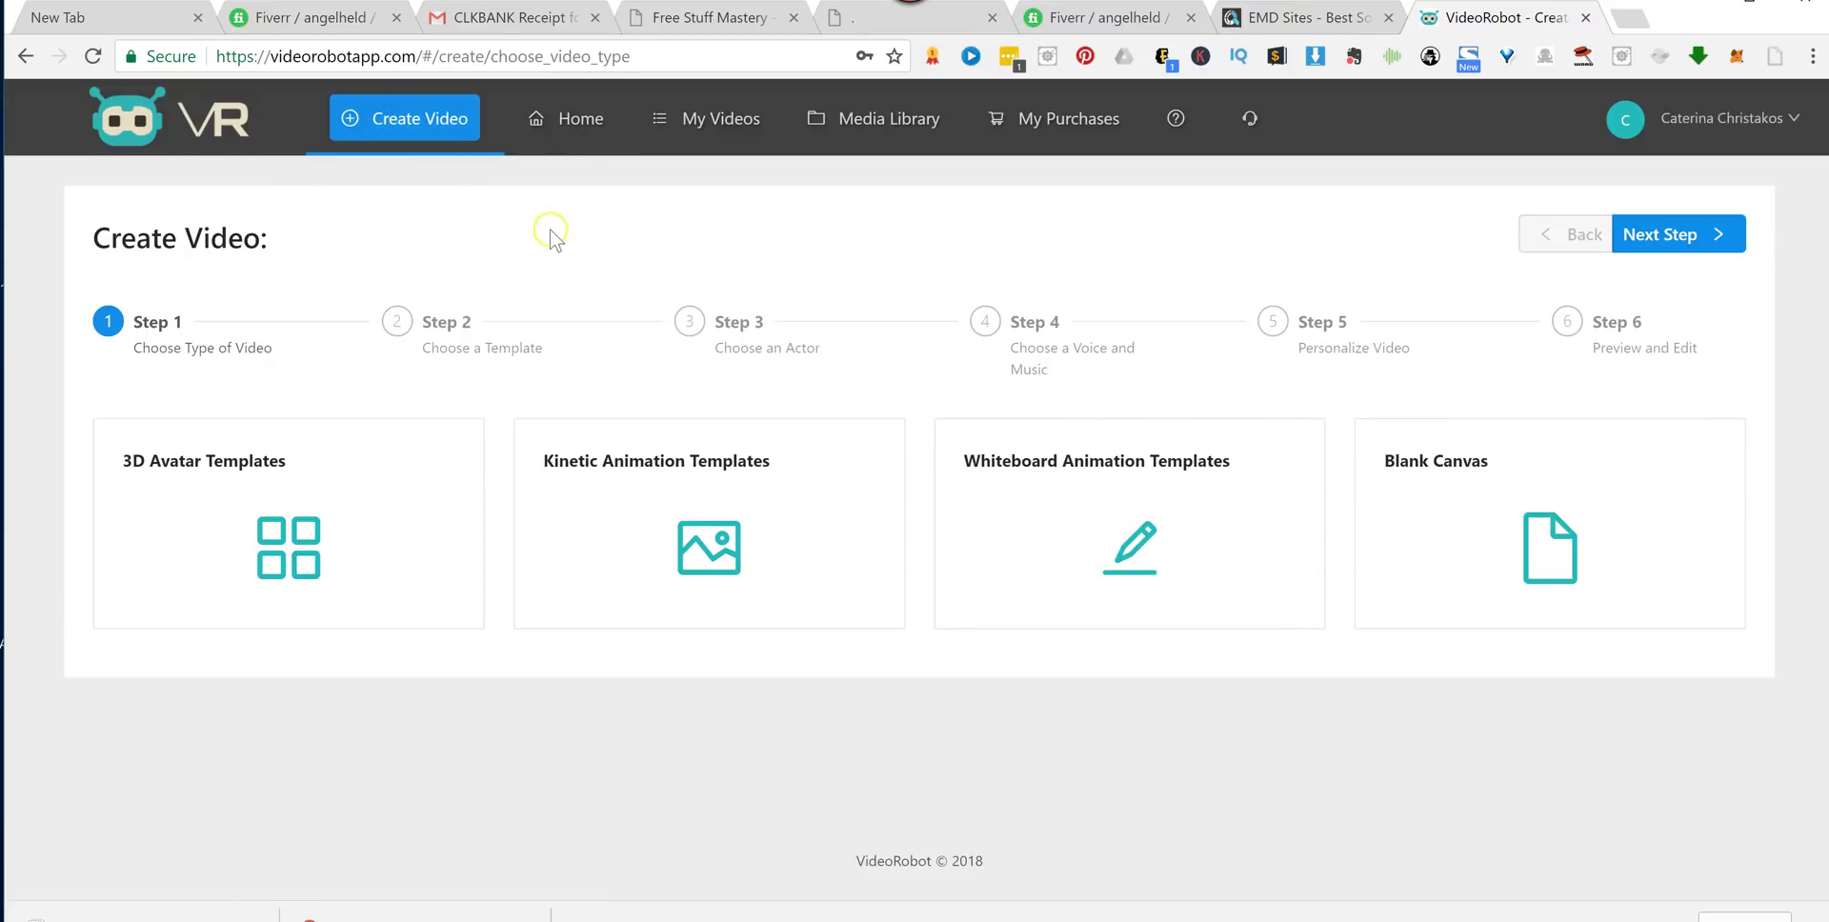
left_click(232, 533)
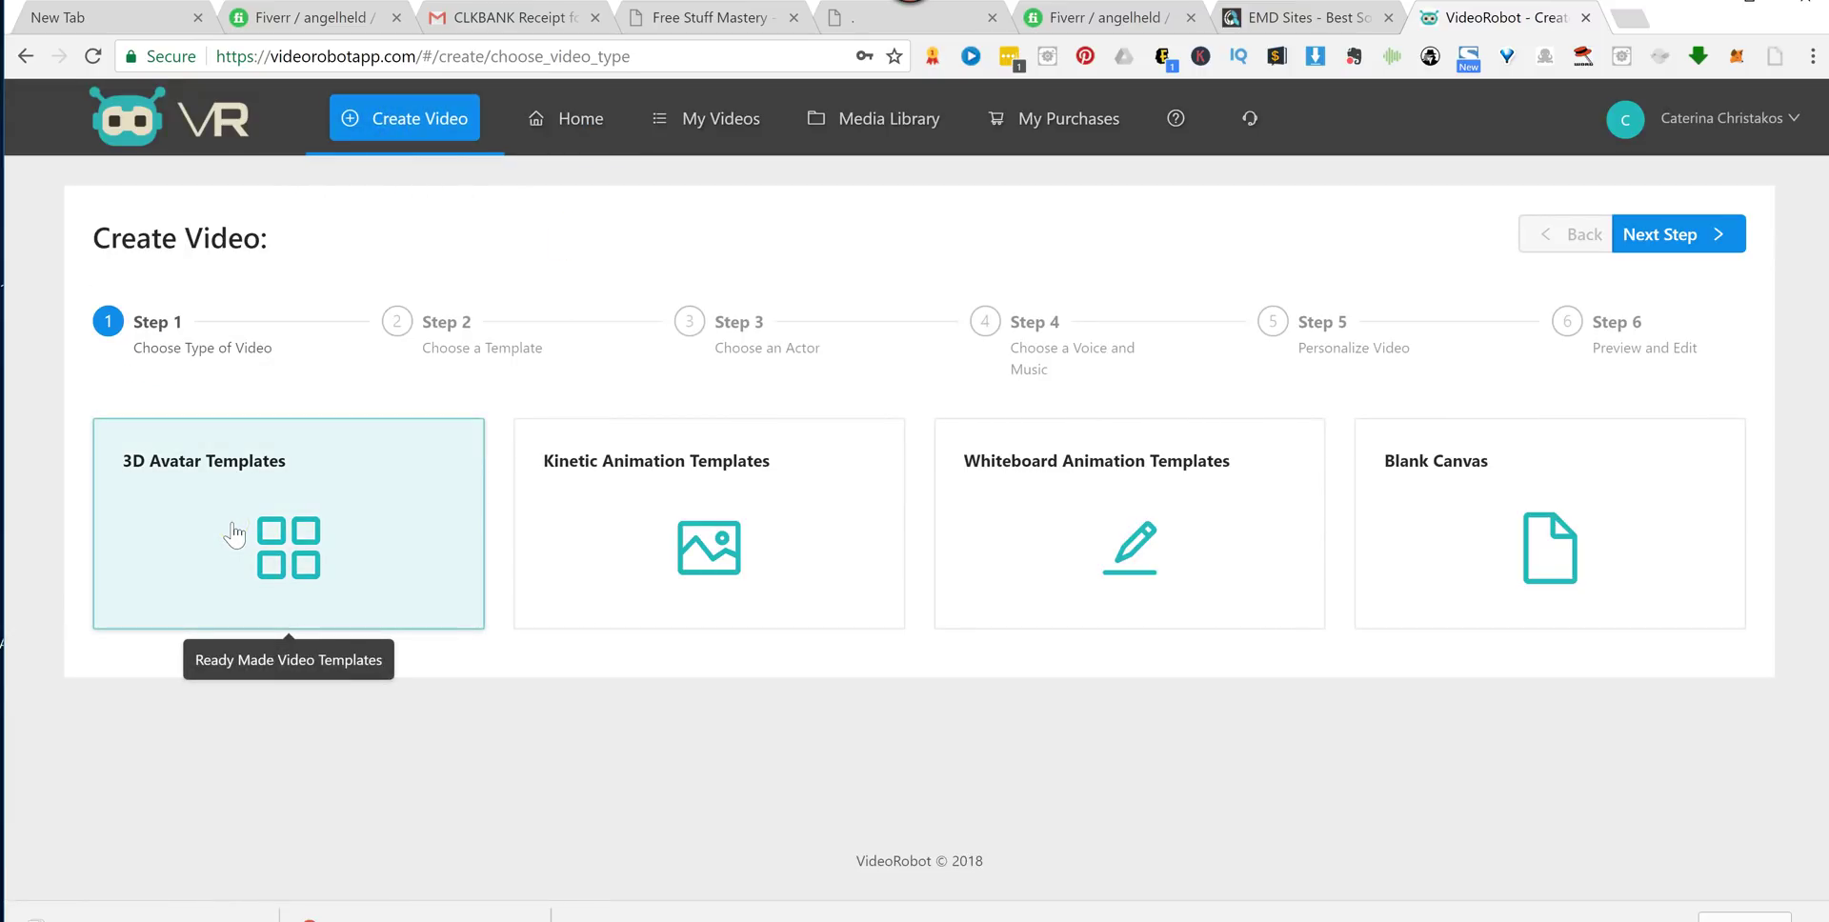
left_click(1673, 236)
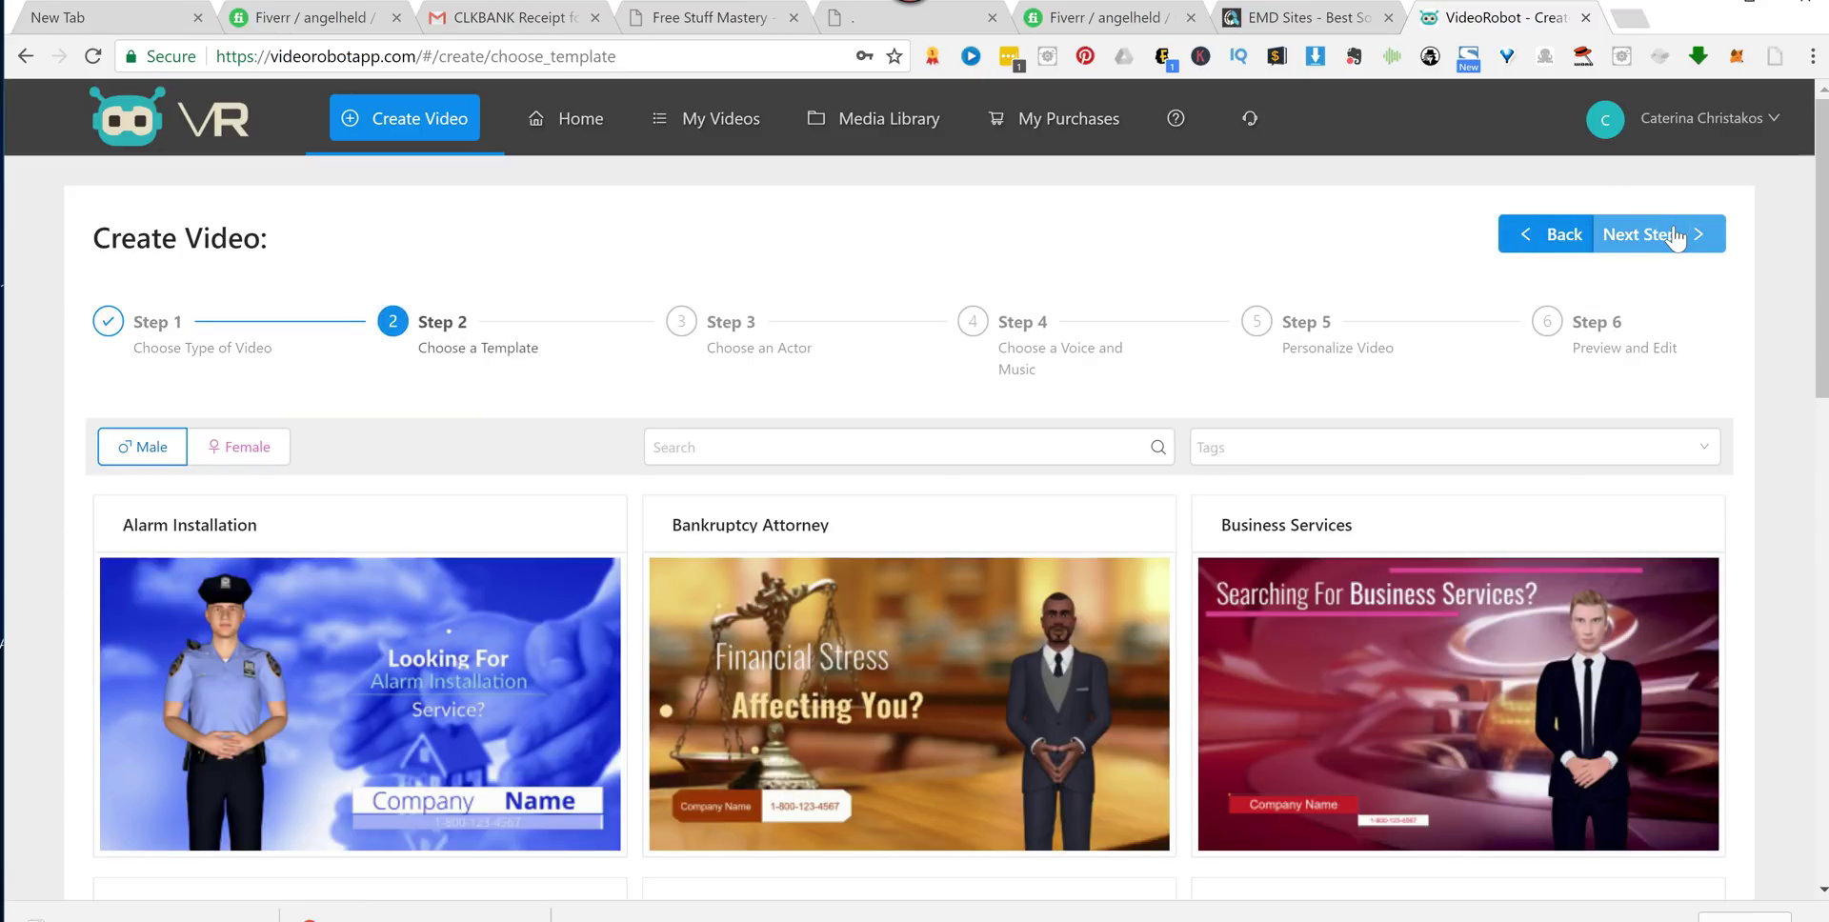
left_click_drag(1819, 185, 1820, 276)
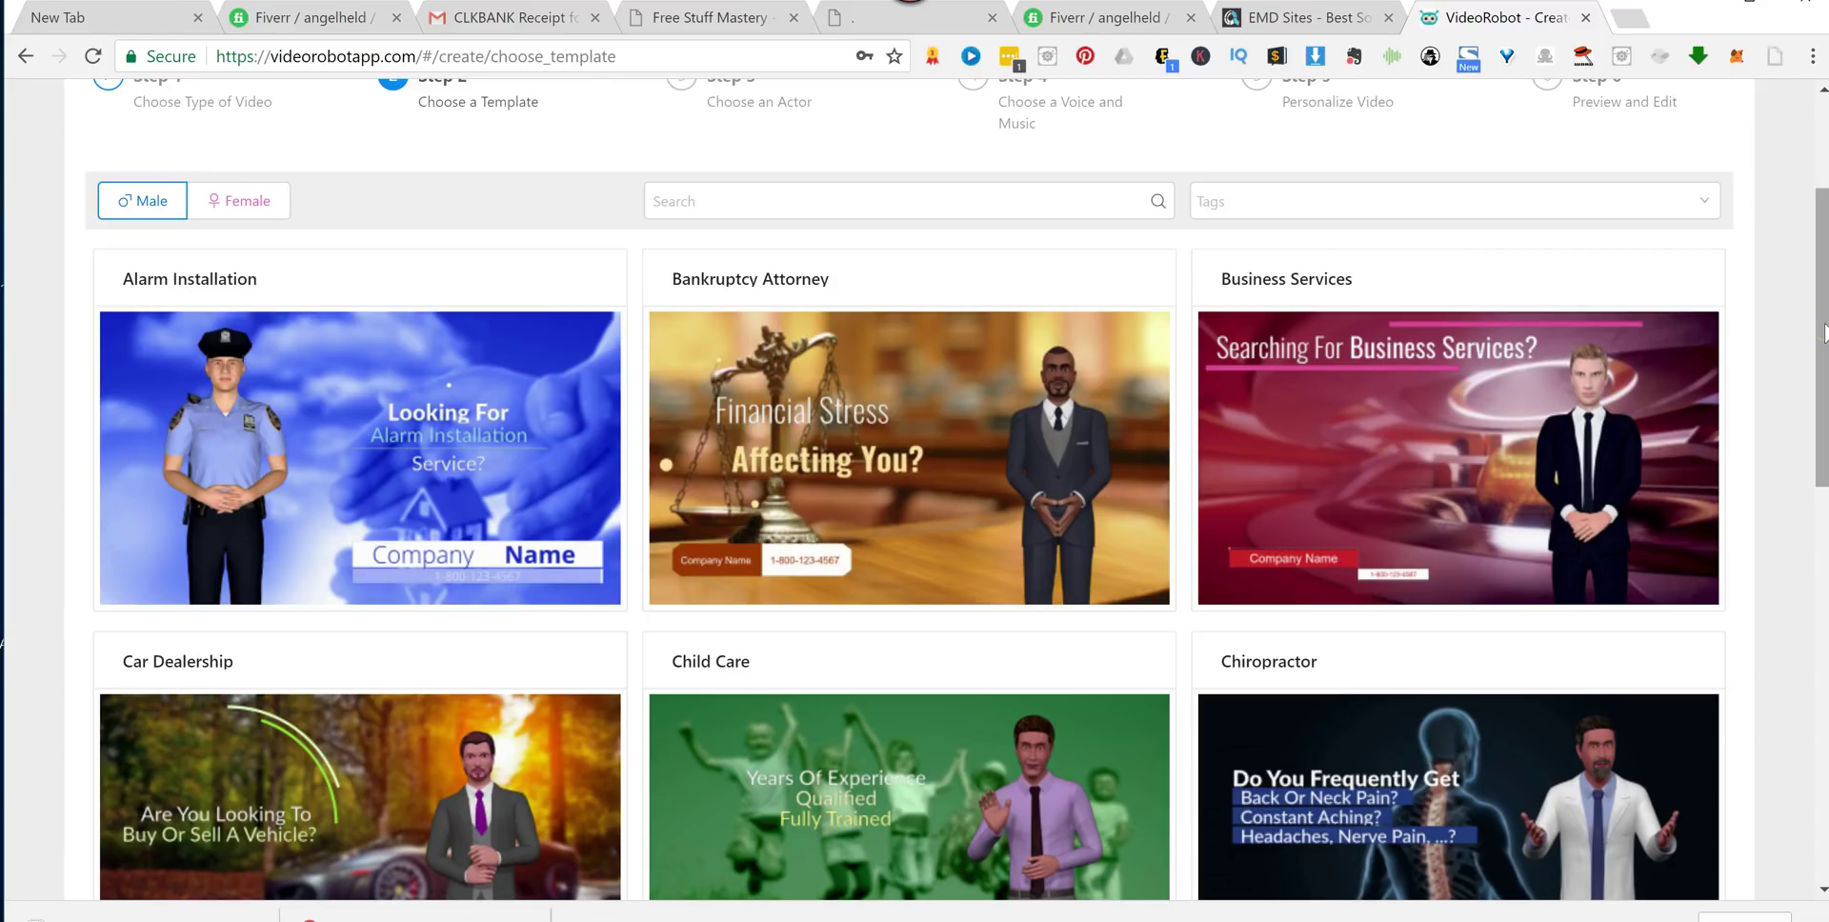
scroll(1821, 333, "up", 3)
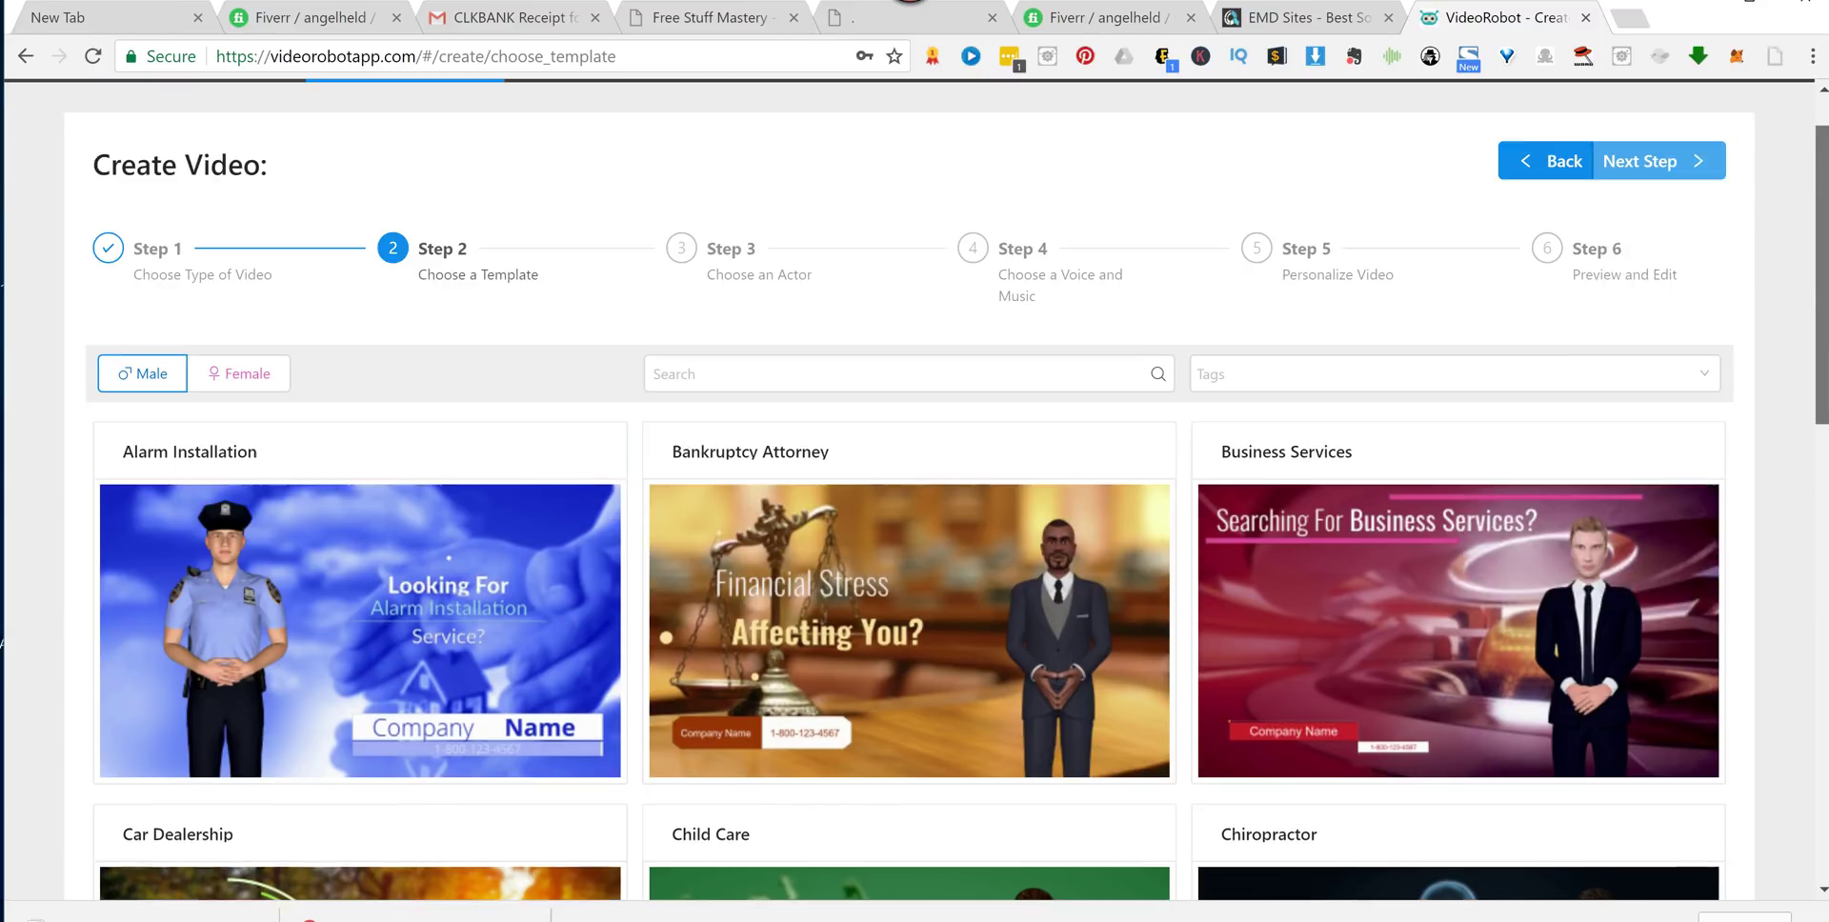